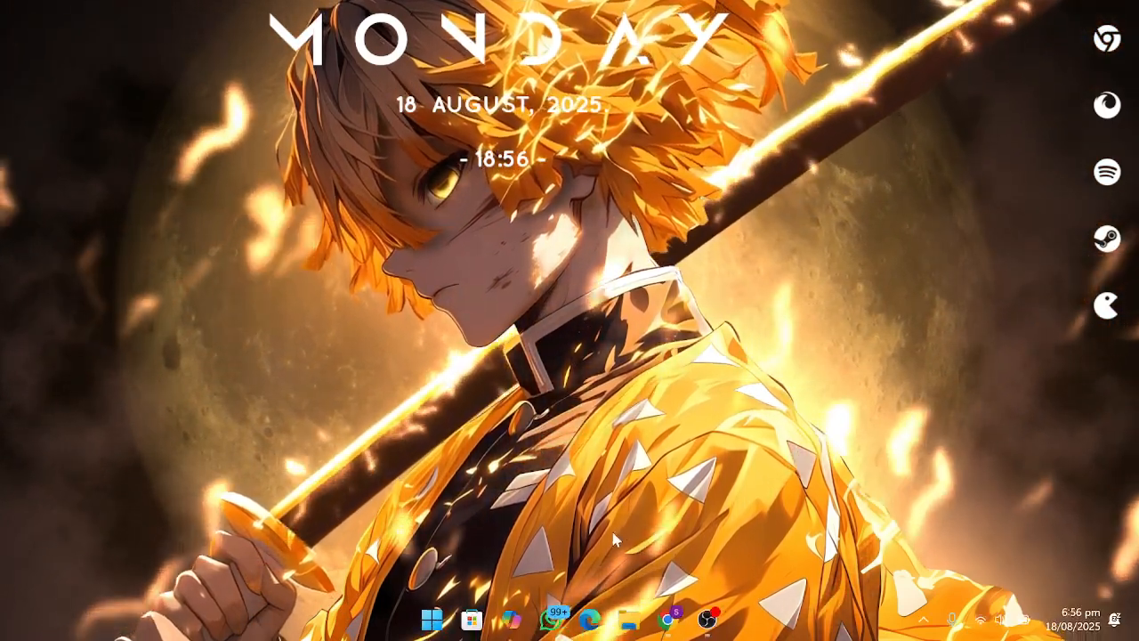
Open Chrome showing the Azure free account page.
left_click(670, 626)
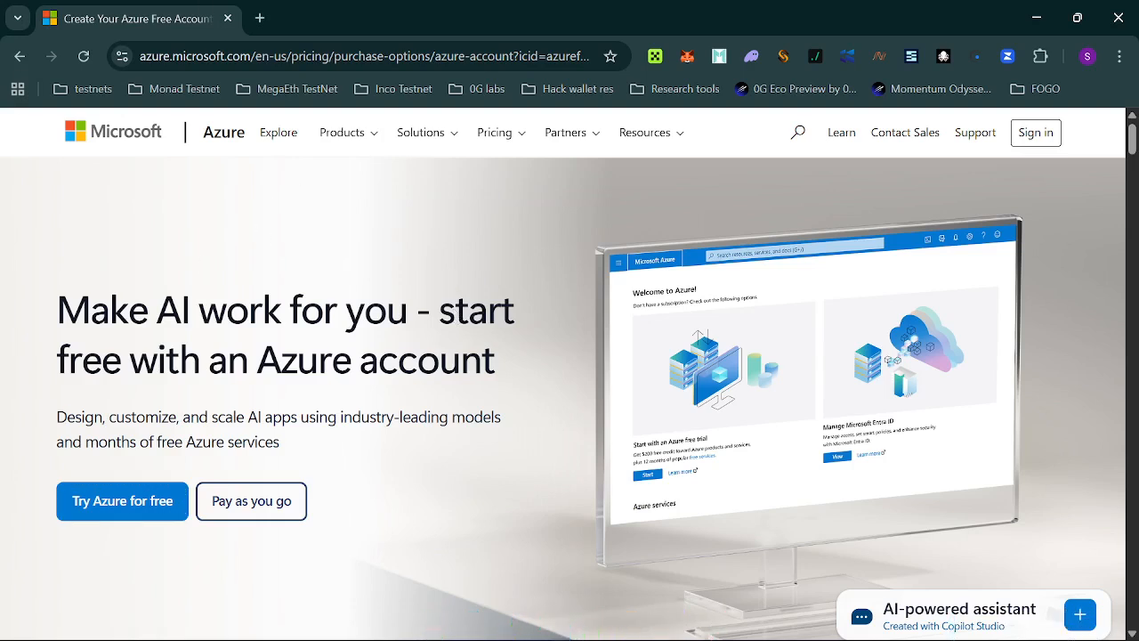
Choose 'Try Azure for free' to start the free account sign-up.
left_click(114, 516)
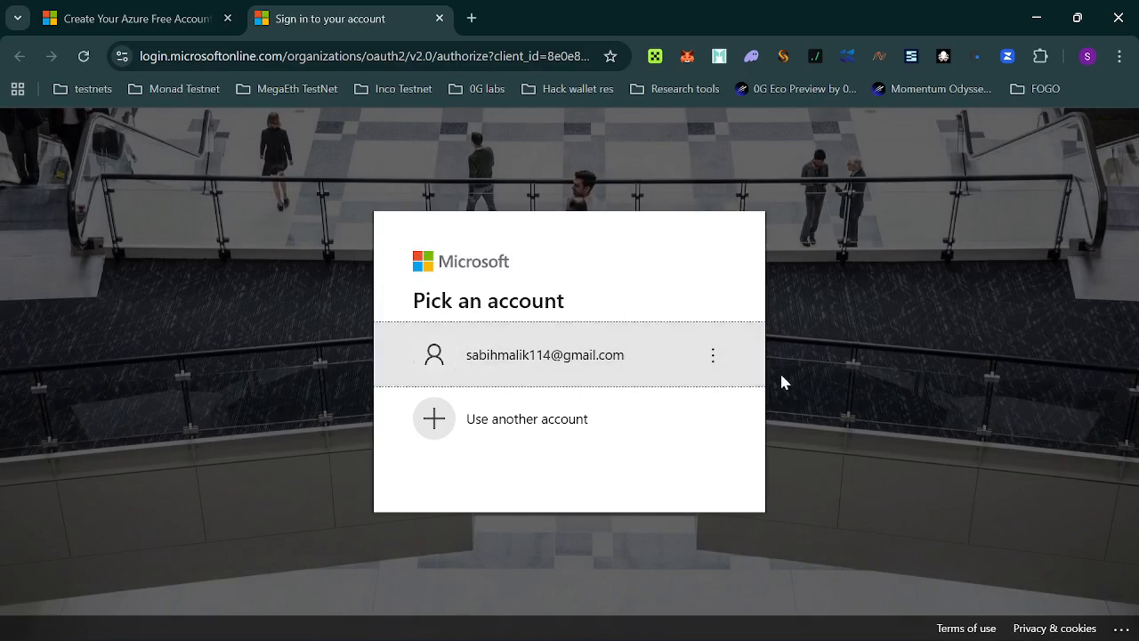
Forget the saved Microsoft account and sign in with a different account.
left_click(712, 356)
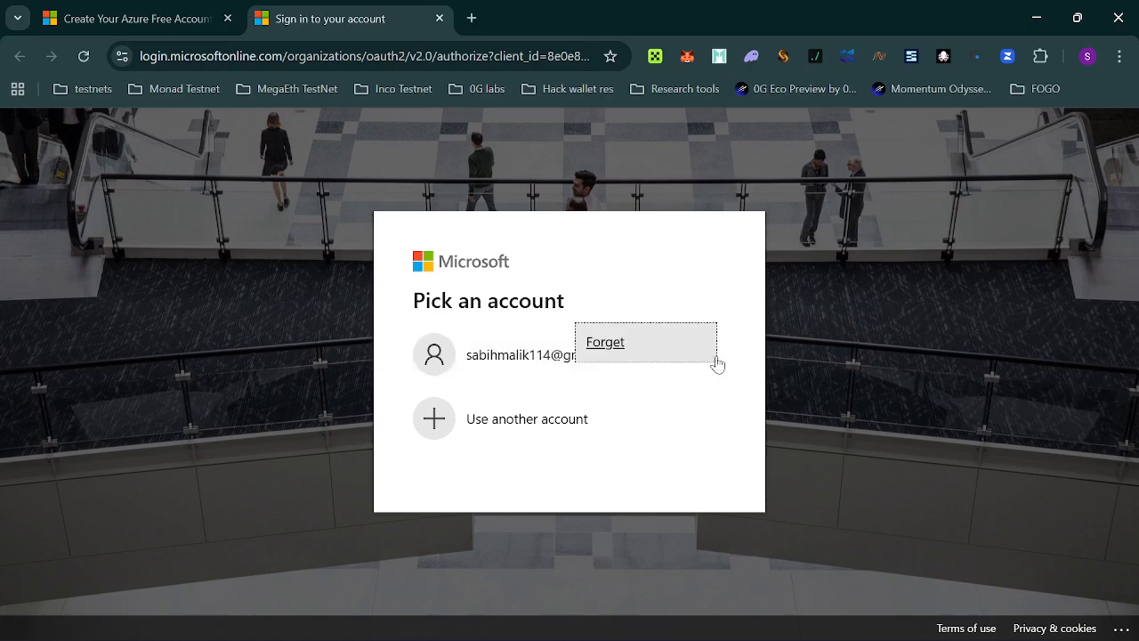
left_click(614, 343)
left_click(606, 286)
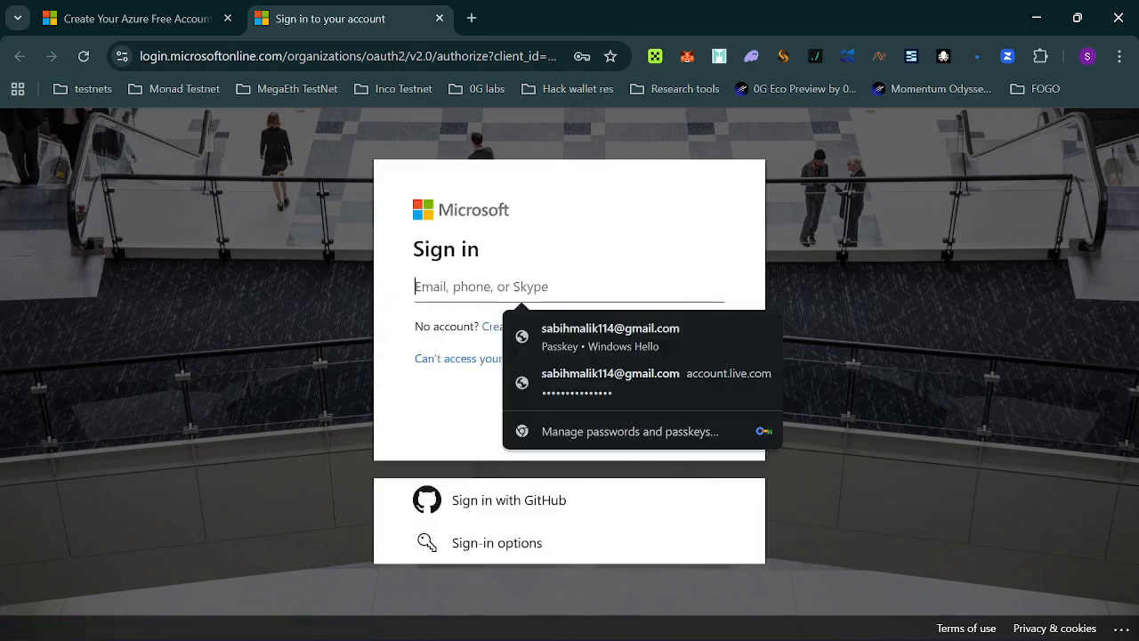
left_click(607, 219)
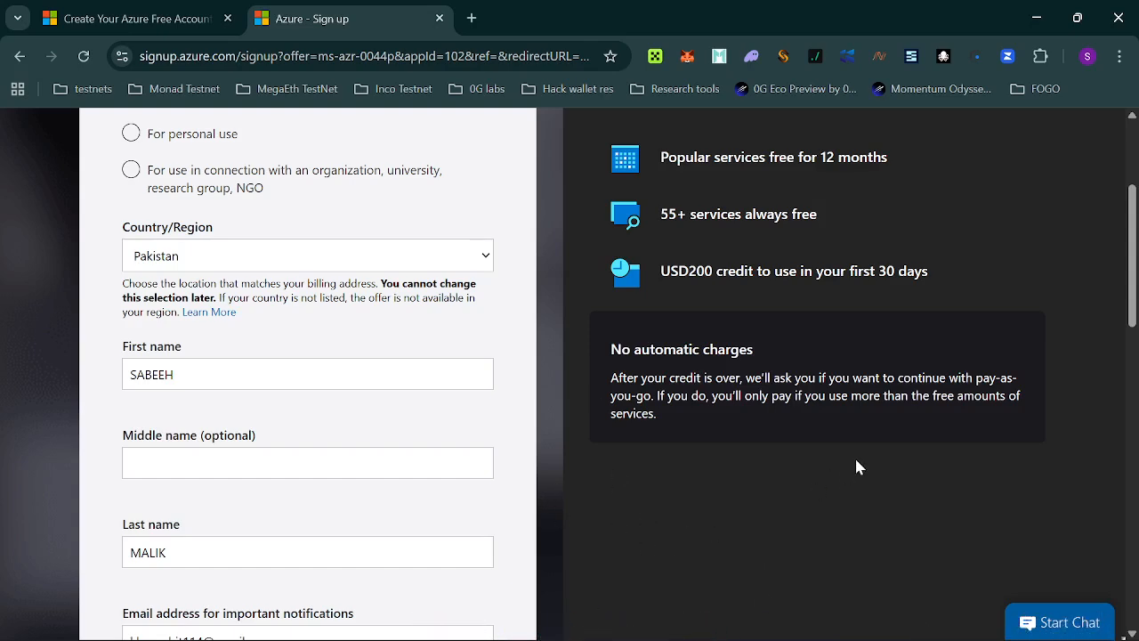
Select 'For personal use' and dismiss the explanation popup.
scroll(857, 468, "up", 2)
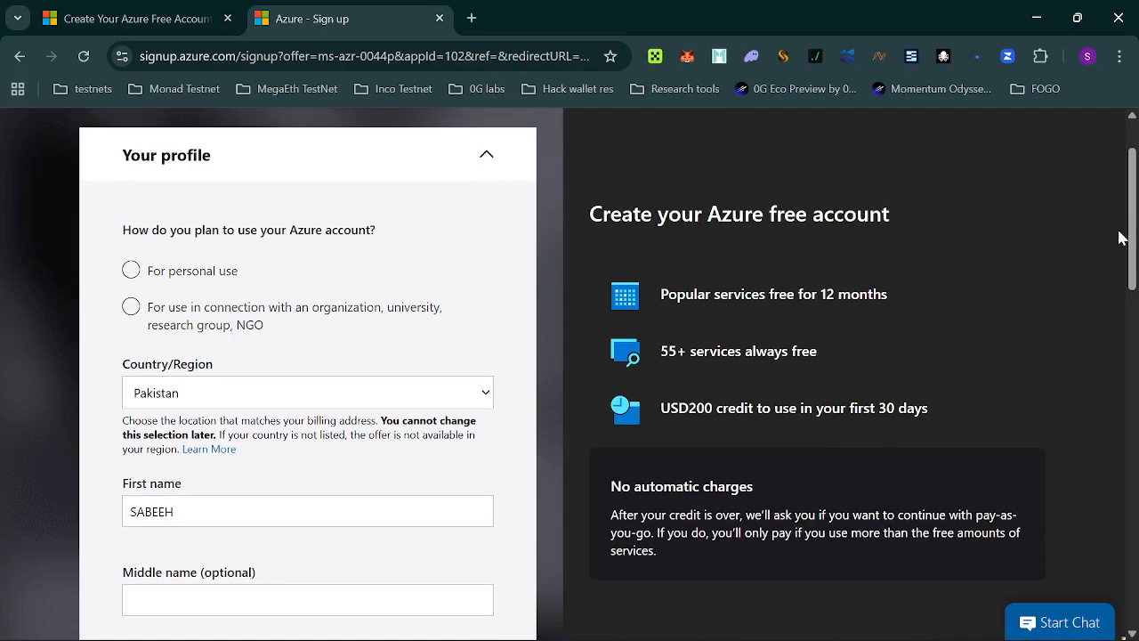
left_click_drag(1132, 228, 1127, 202)
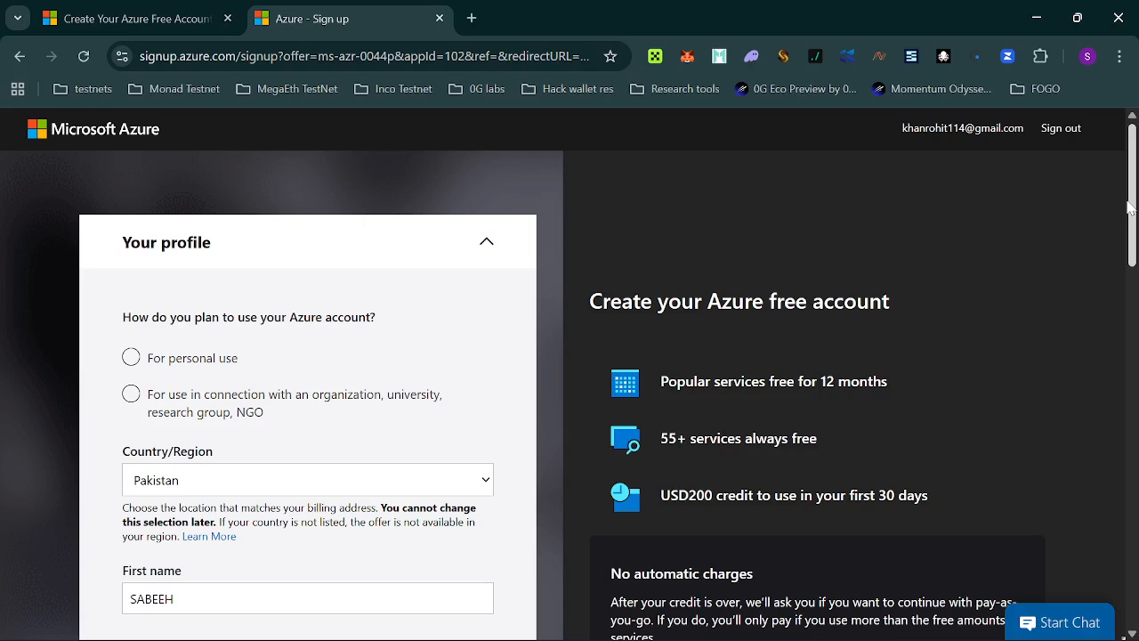
left_click(131, 361)
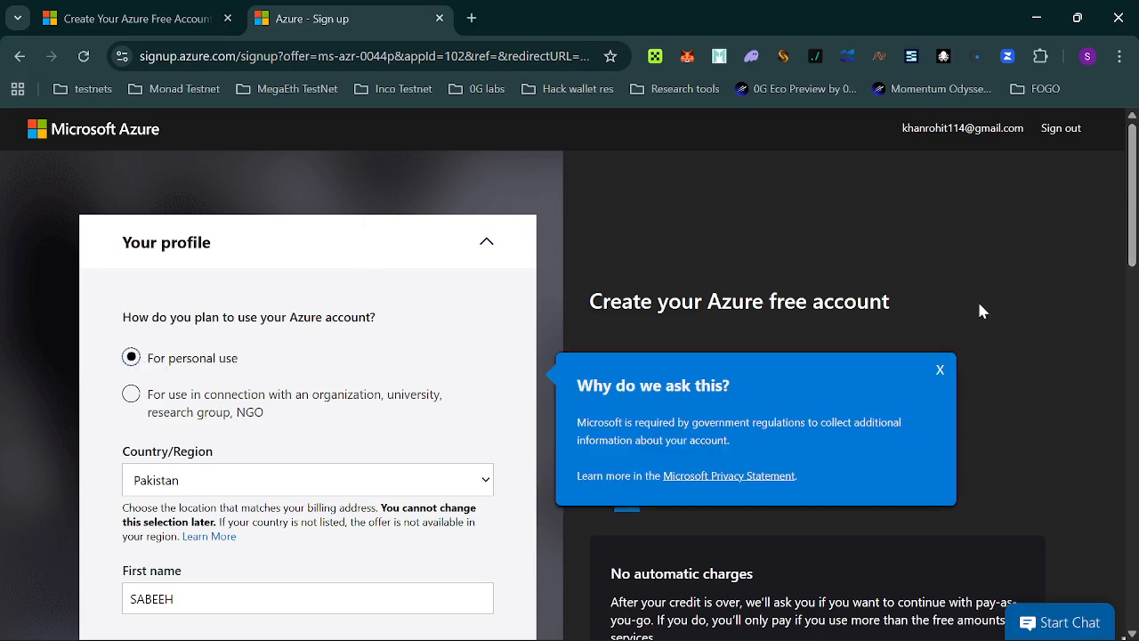
left_click(941, 371)
Replace the profile's first name with the new account holder's first name.
scroll(1136, 236, "down", 2)
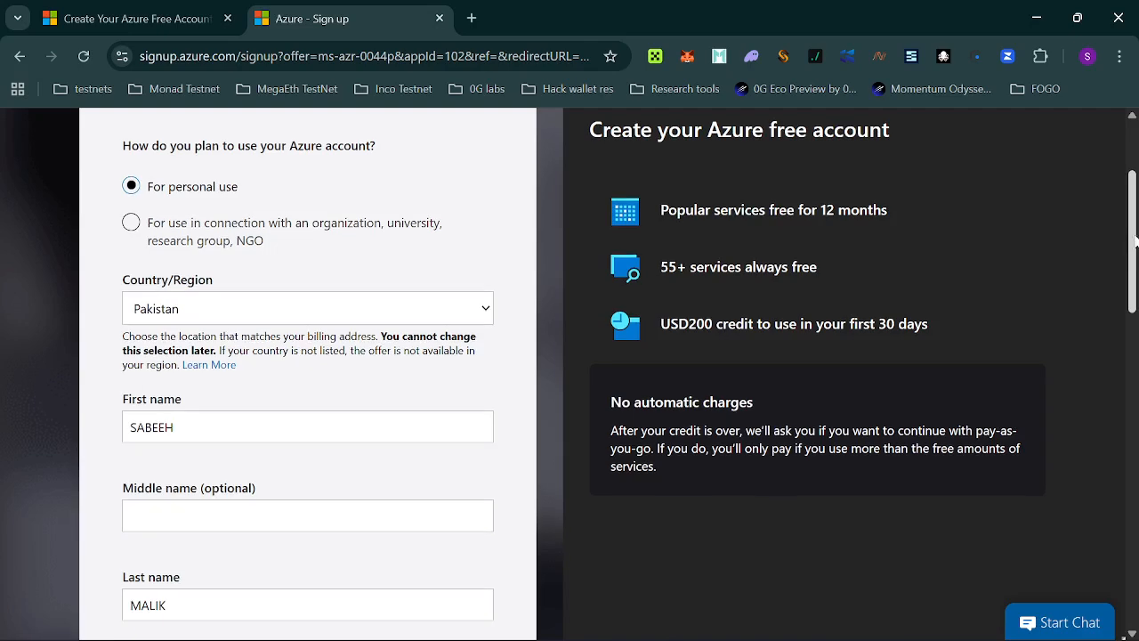
left_click_drag(1135, 236, 1128, 296)
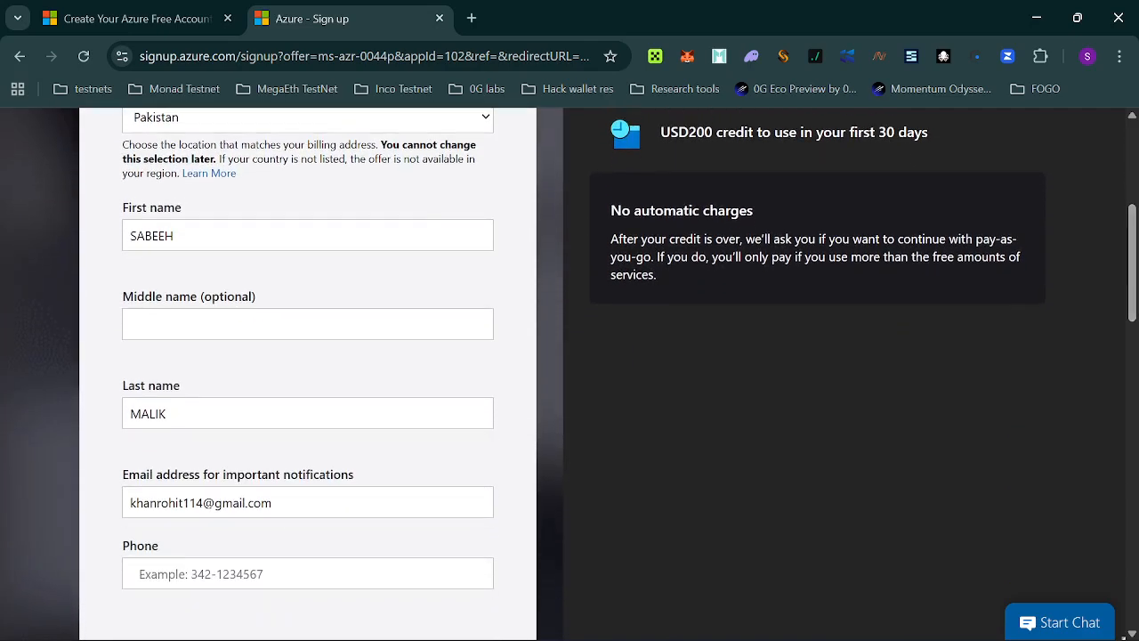
left_click_drag(180, 237, 118, 248)
key("BackSpace")
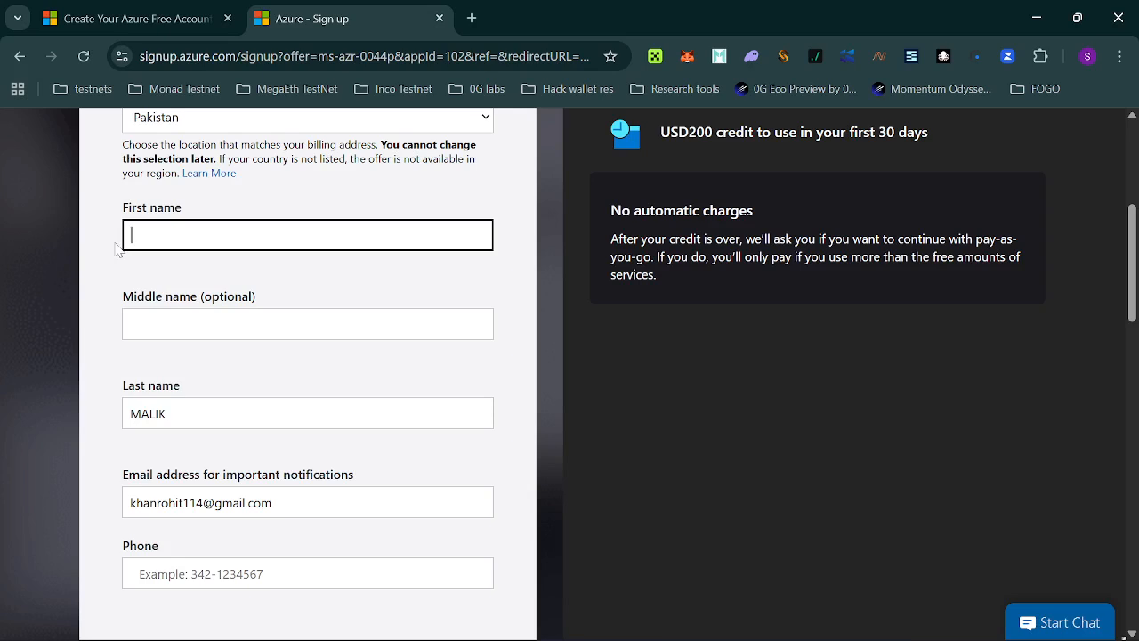
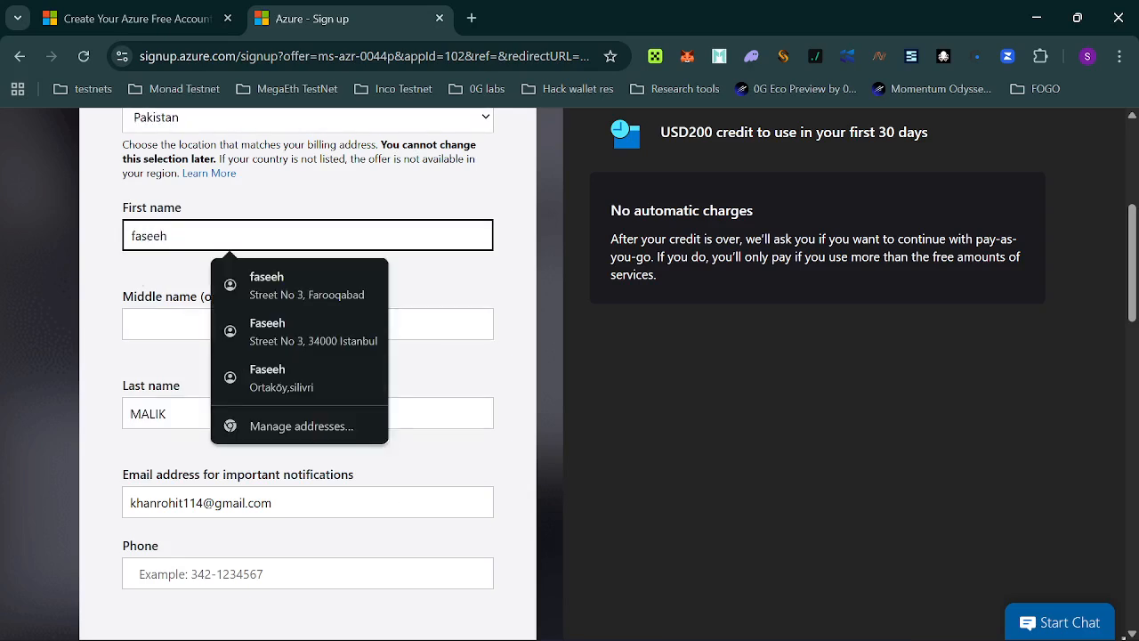
Retype the last name with the account holder's surname, fixing its misspelling.
left_click_drag(183, 414, 8, 413)
key("BackSpace")
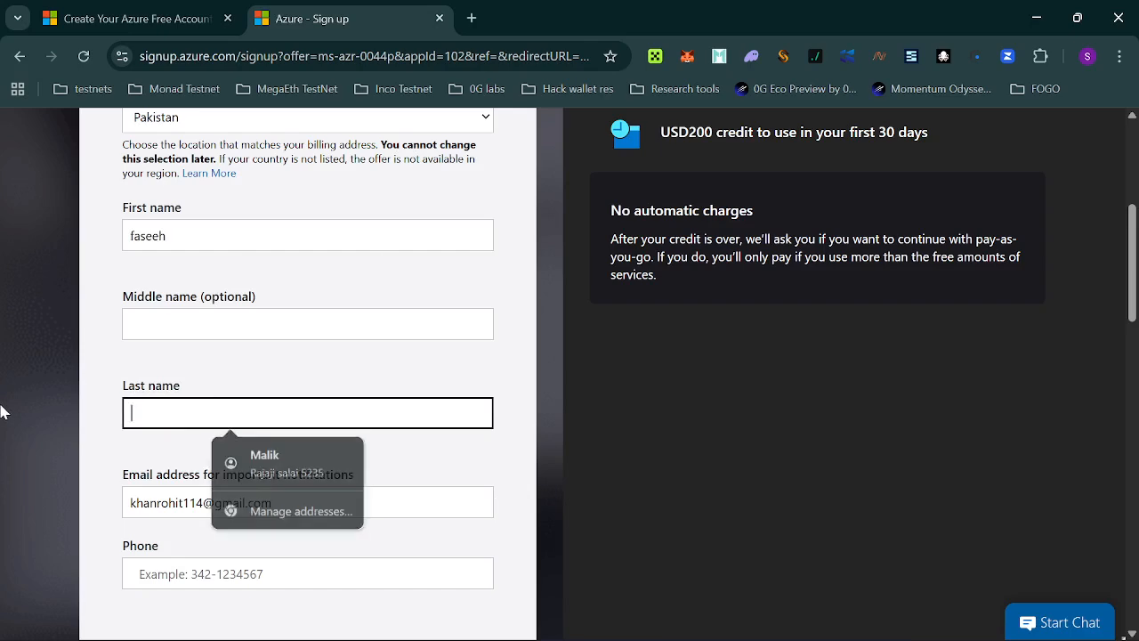
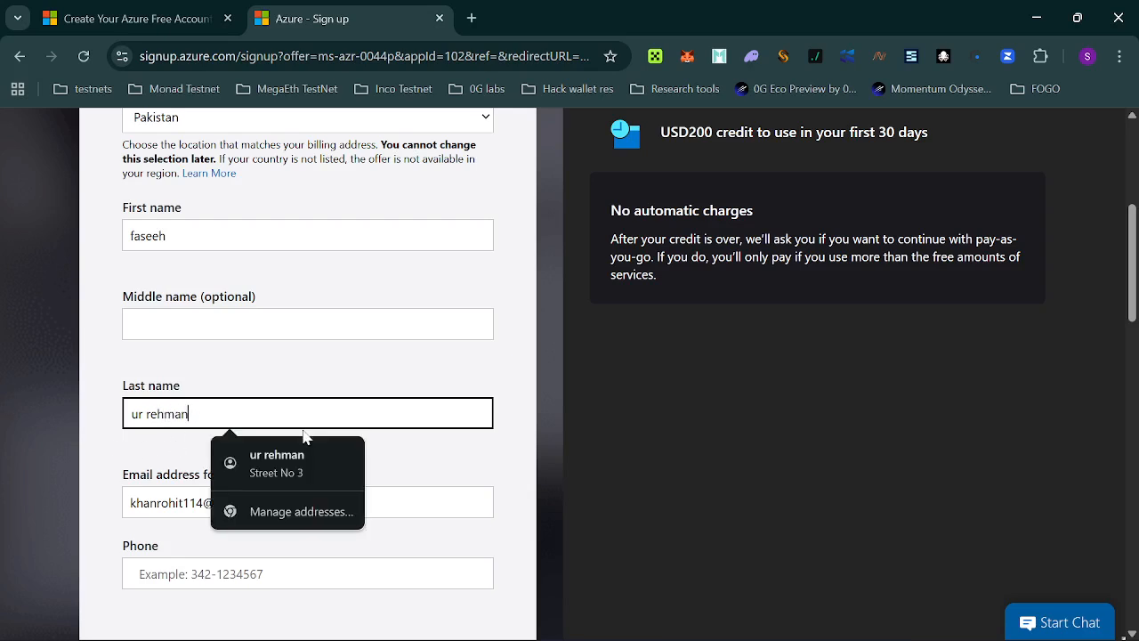
left_click(172, 541)
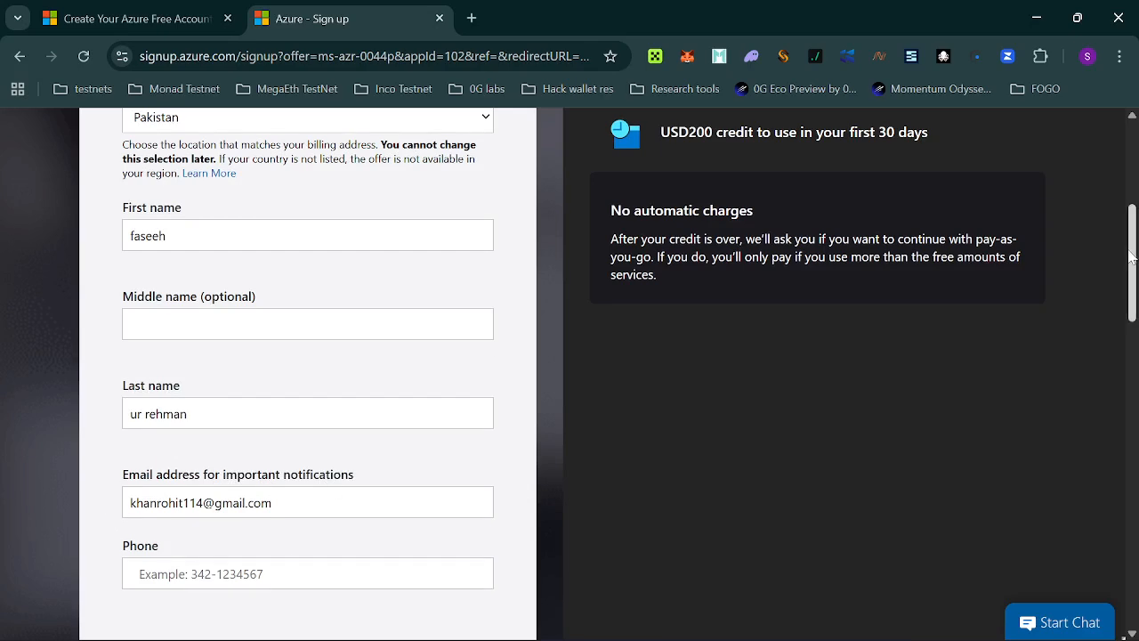
left_click_drag(1131, 255, 1133, 356)
left_click(267, 295)
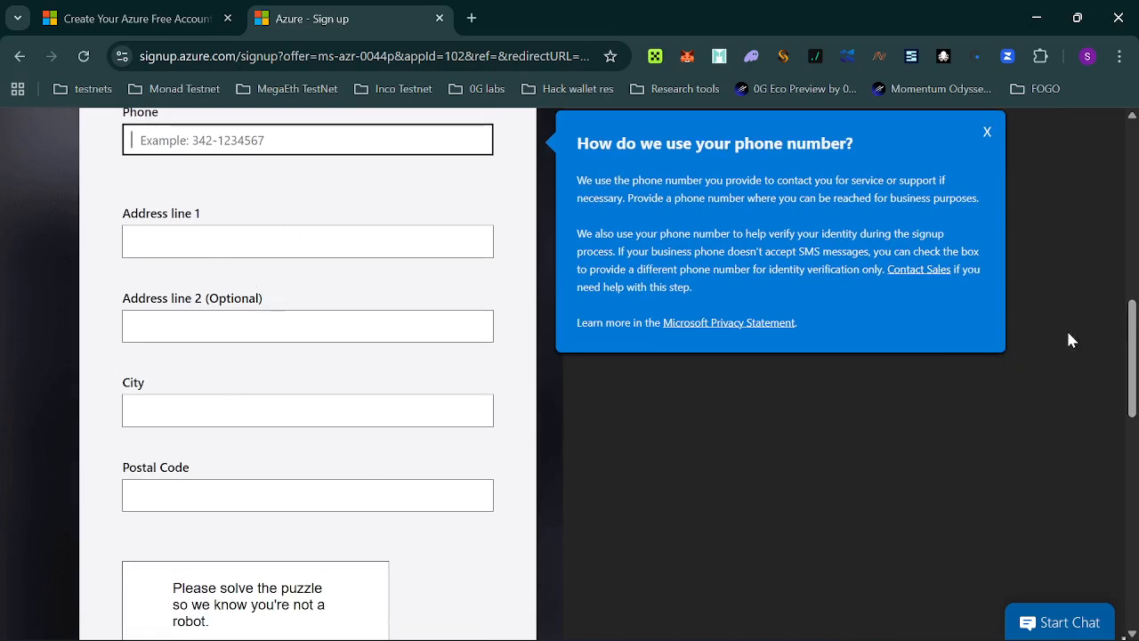
Accept the customer agreement, submit the profile, and decline Chrome's address update prompt.
left_click_drag(1132, 349, 1133, 541)
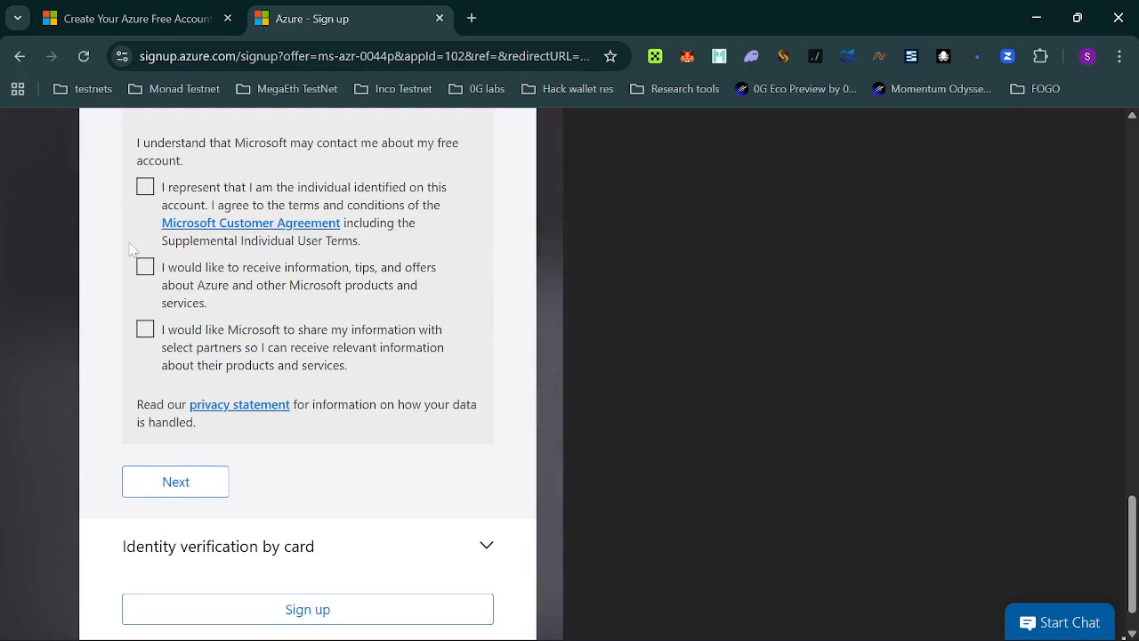
left_click(145, 187)
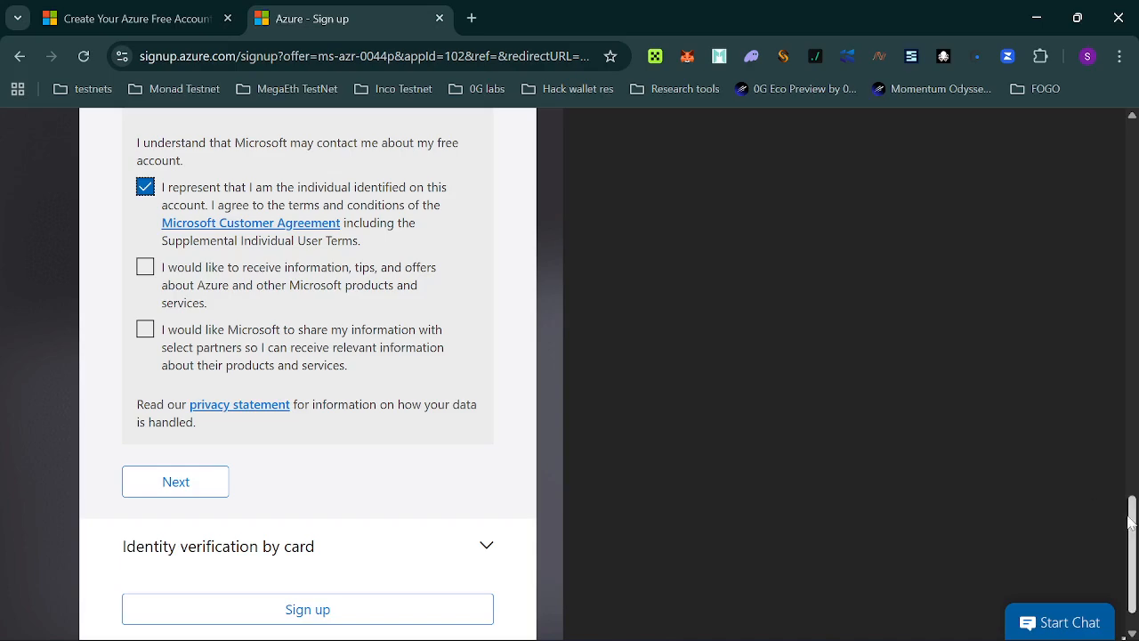
left_click_drag(1132, 515, 1123, 231)
scroll(1068, 259, "down", 2)
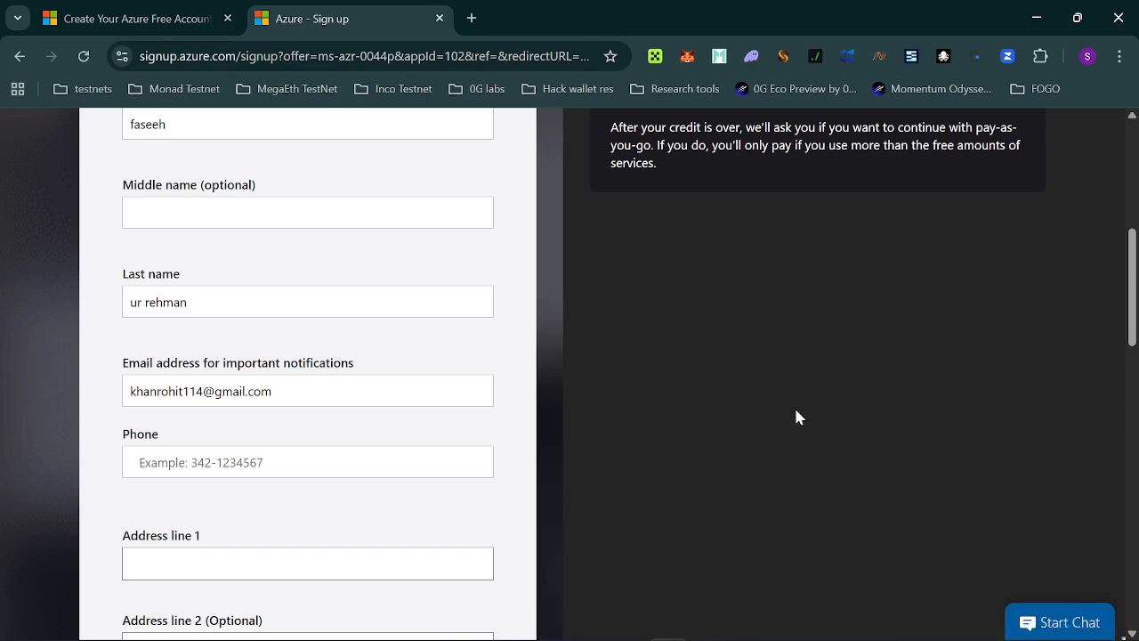
scroll(796, 410, "down", 15)
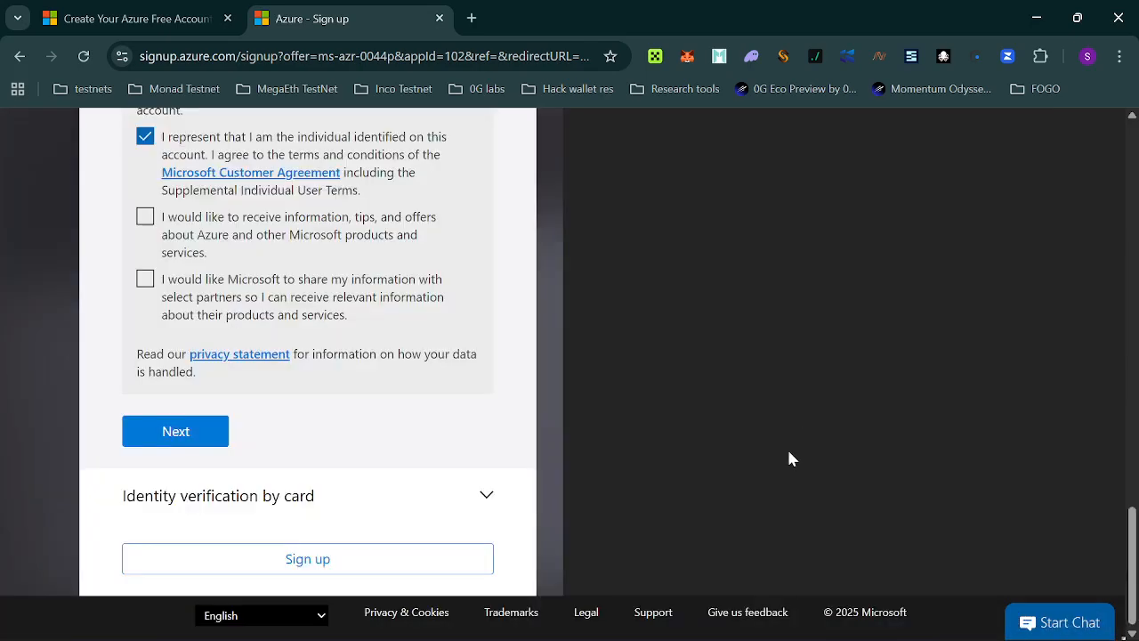
scroll(780, 323, "up", 1)
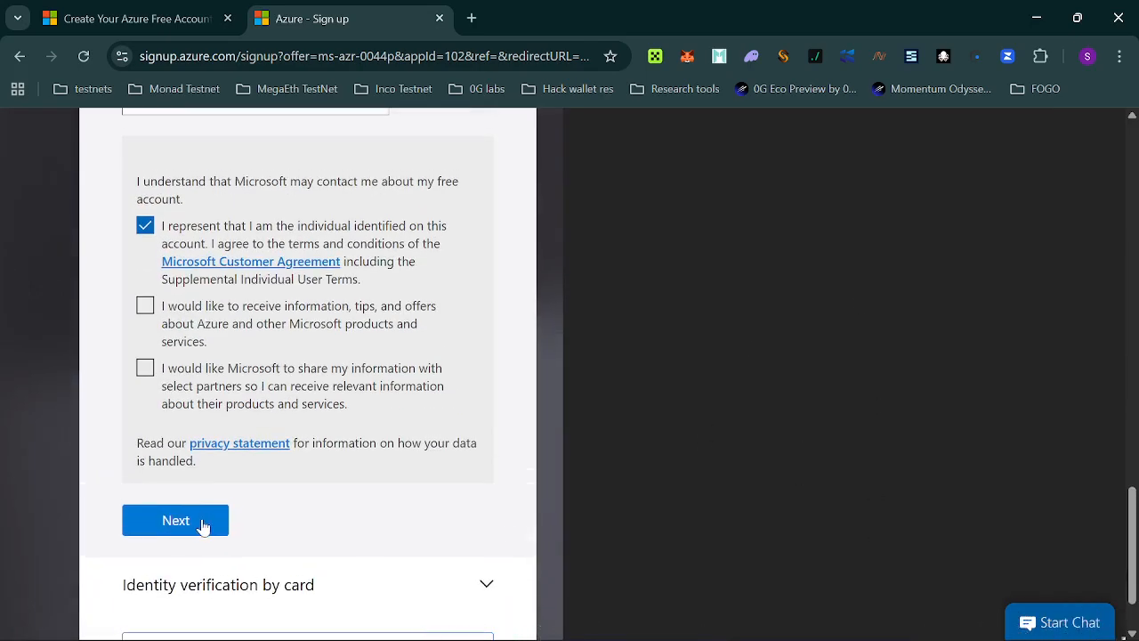
left_click(182, 523)
left_click(571, 357)
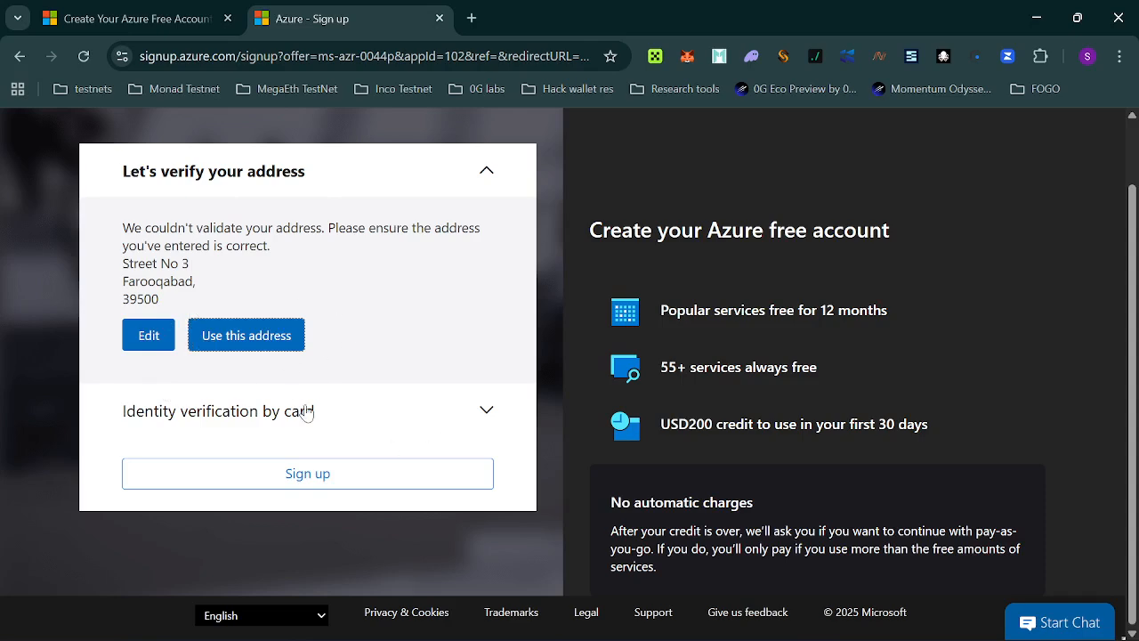
Keep the entered address as-is and move on to card identity verification.
left_click(246, 340)
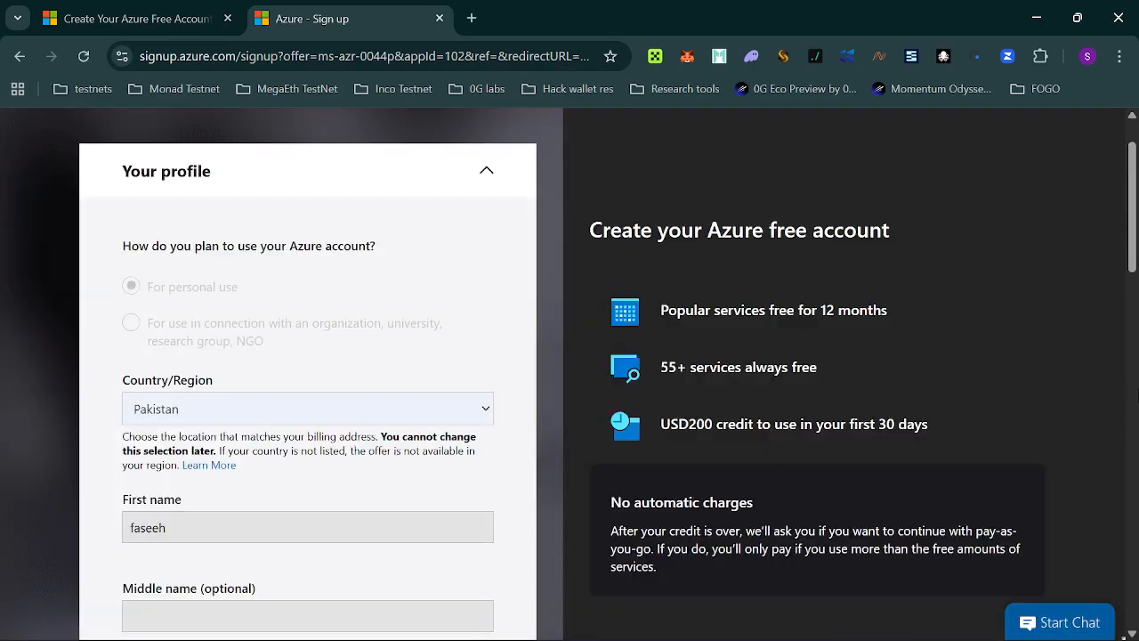
left_click_drag(1131, 278, 1135, 594)
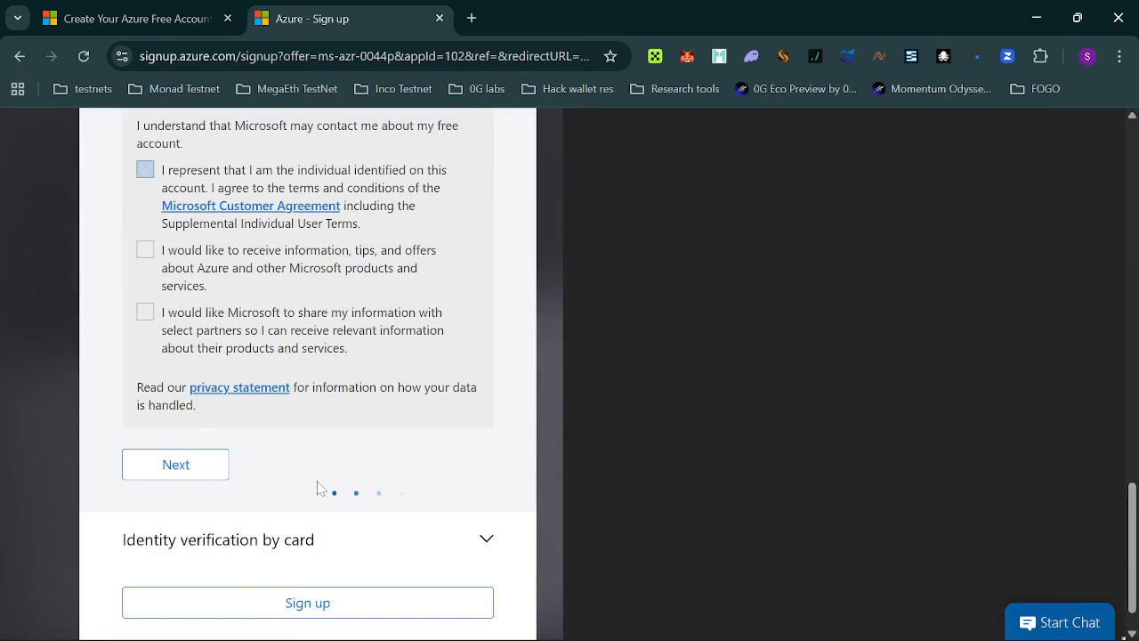
left_click_drag(1128, 514, 1135, 533)
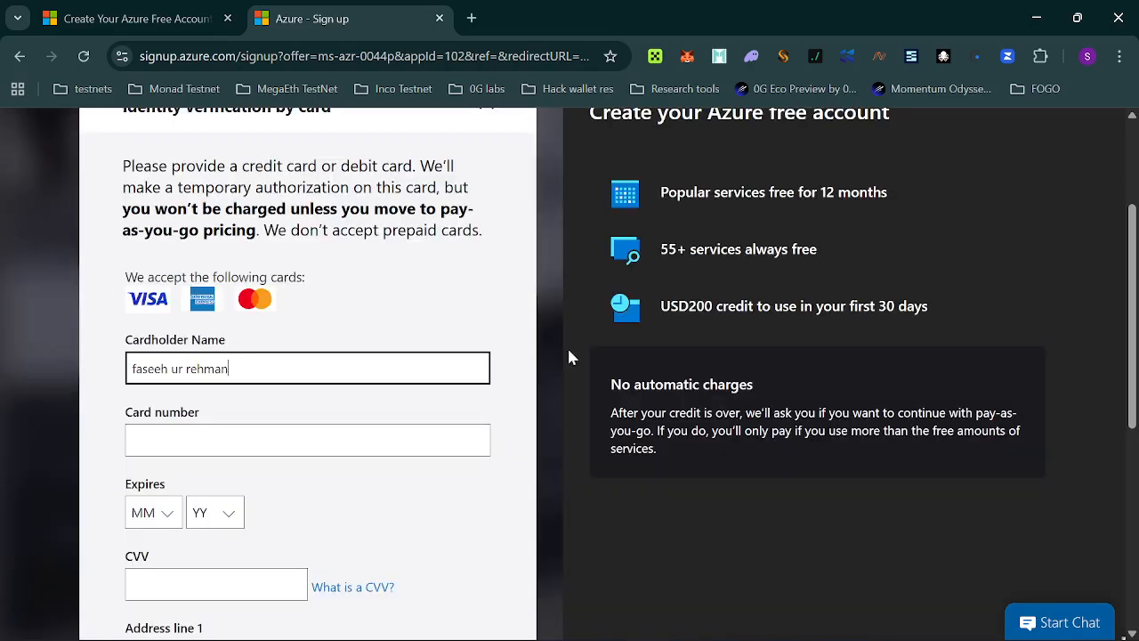
Review the payment details and No automatic charges note, then complete the sign-up.
scroll(399, 234, "down", 2)
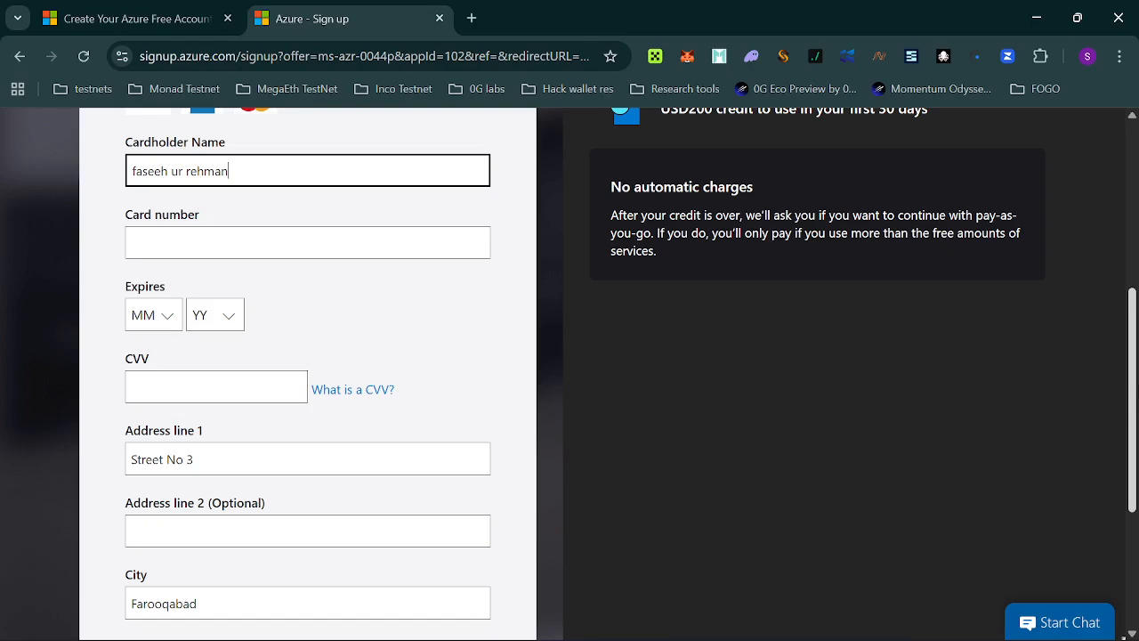
scroll(570, 374, "down", 2)
scroll(570, 374, "down", 2)
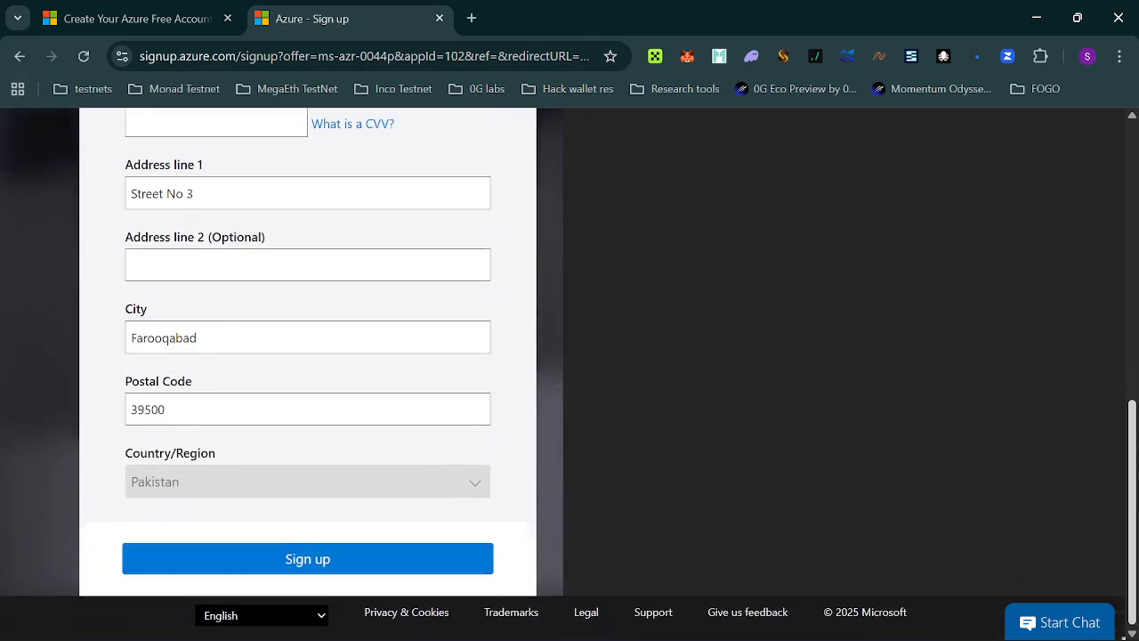
scroll(569, 374, "up", 4)
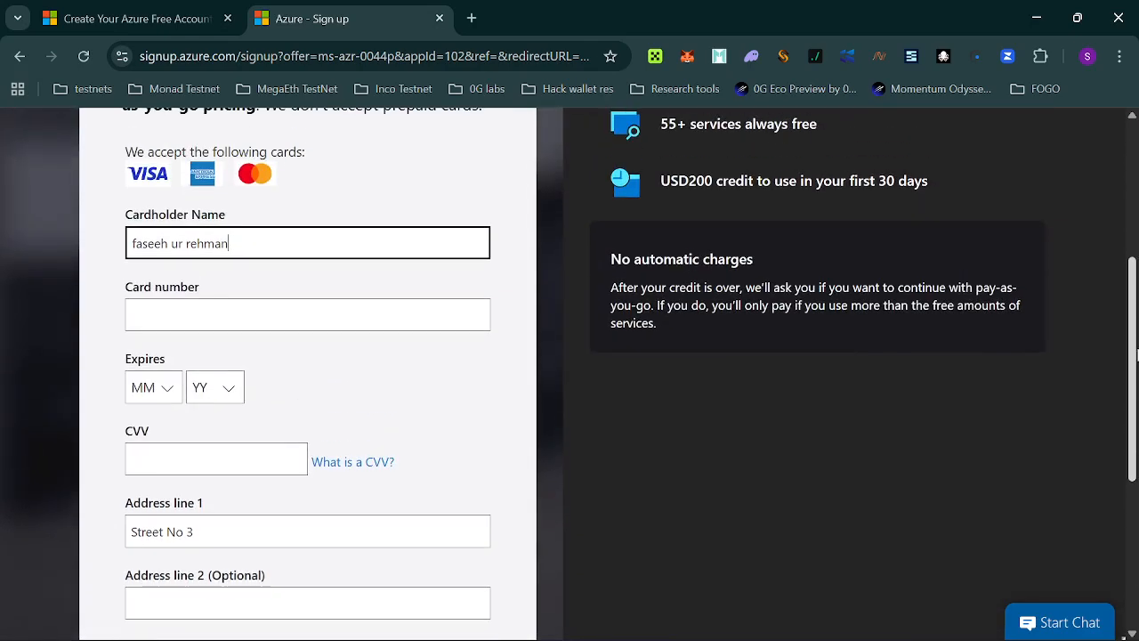
left_click_drag(610, 256, 699, 323)
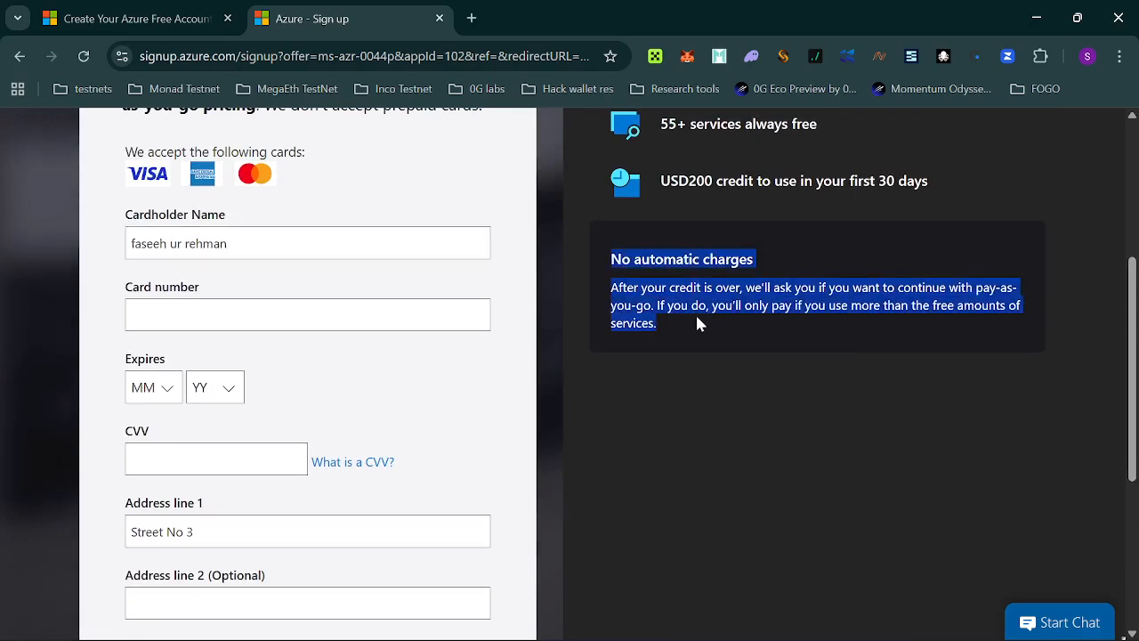
left_click(695, 323)
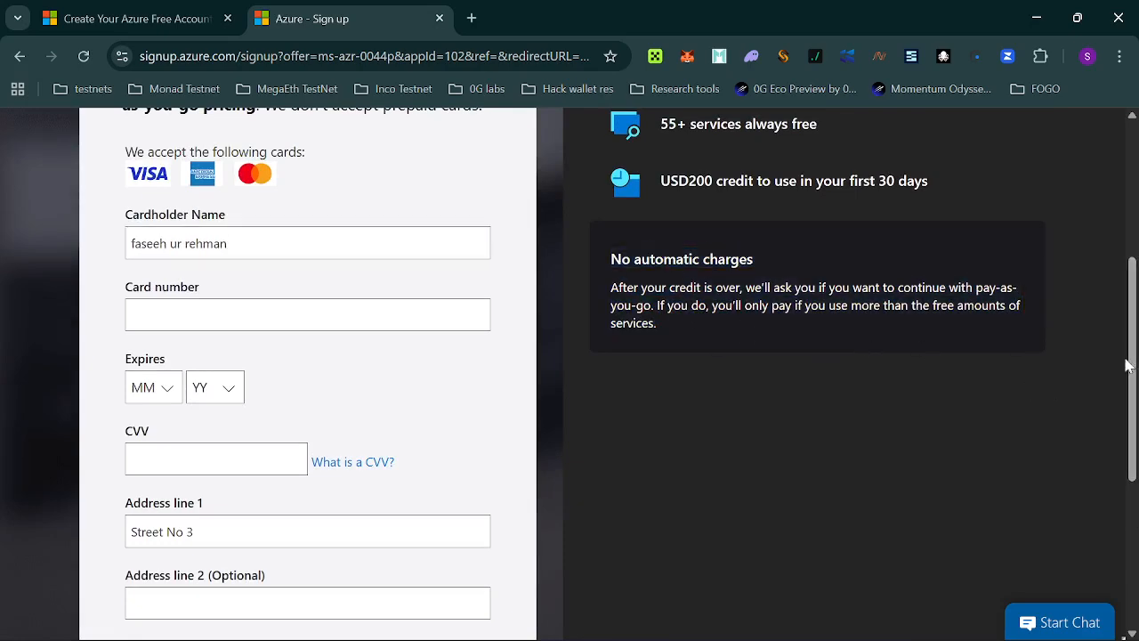
scroll(1135, 445, "down", 3)
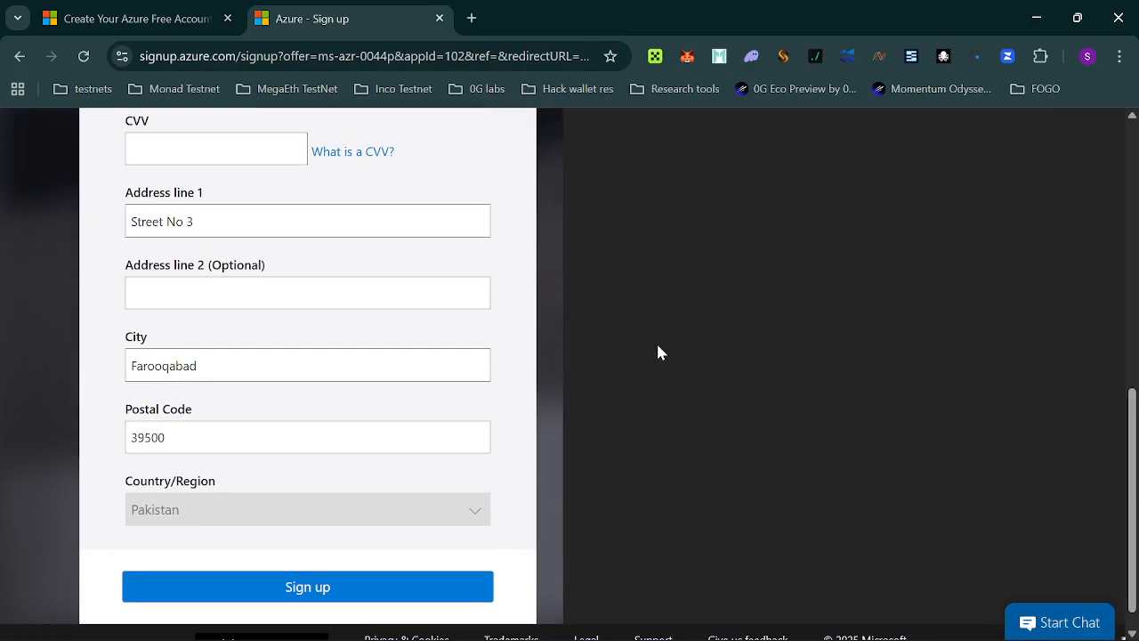
scroll(1136, 512, "down", 1)
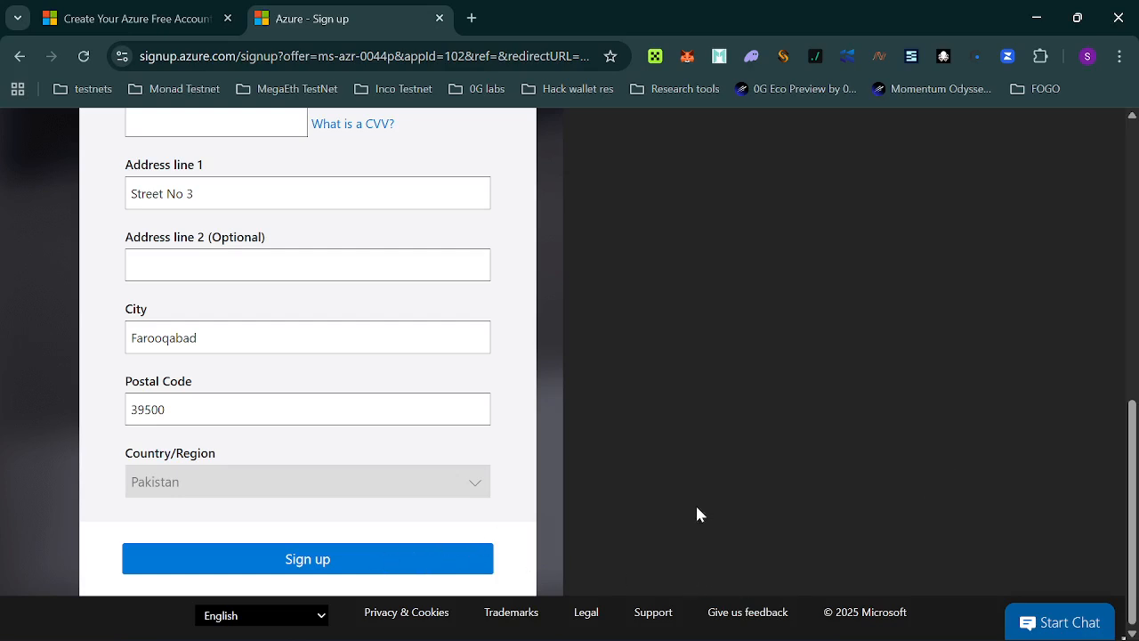
scroll(1123, 435, "up", 1)
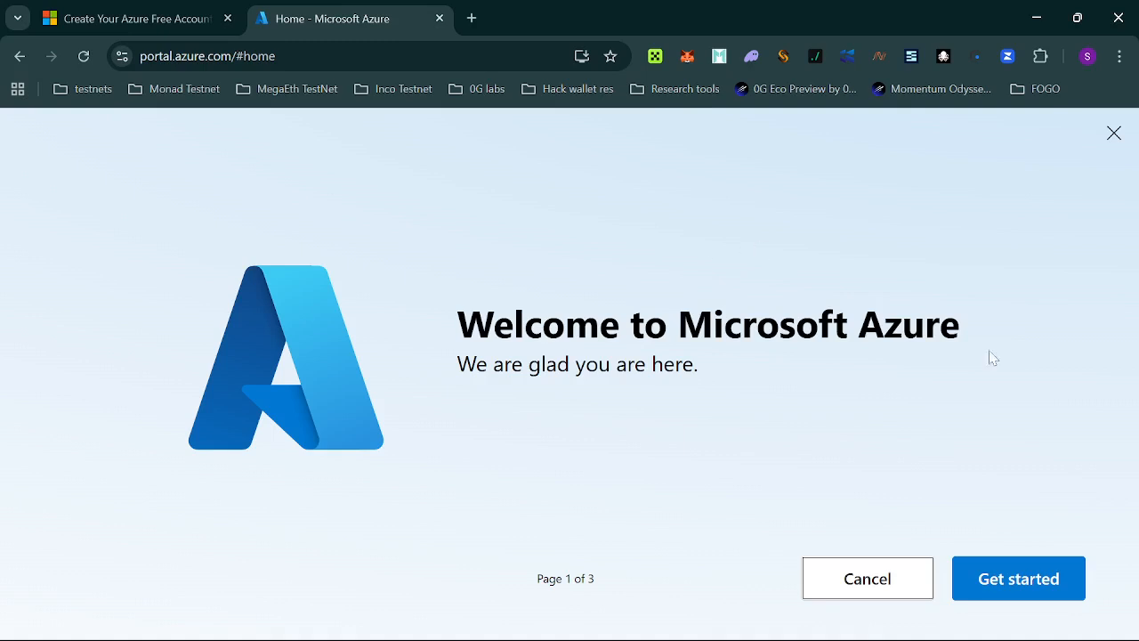
Answer the welcome questions choosing Other with 'hi', then skip the tour.
left_click(1037, 594)
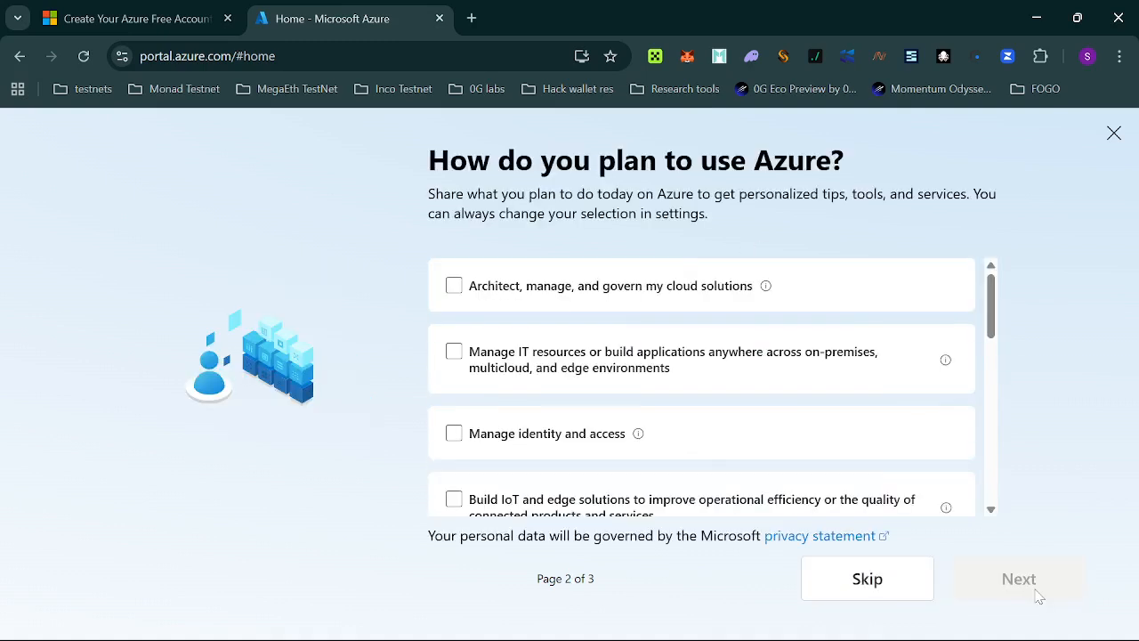
left_click(450, 291)
left_click_drag(995, 331, 1007, 492)
left_click(490, 490)
left_click(491, 497)
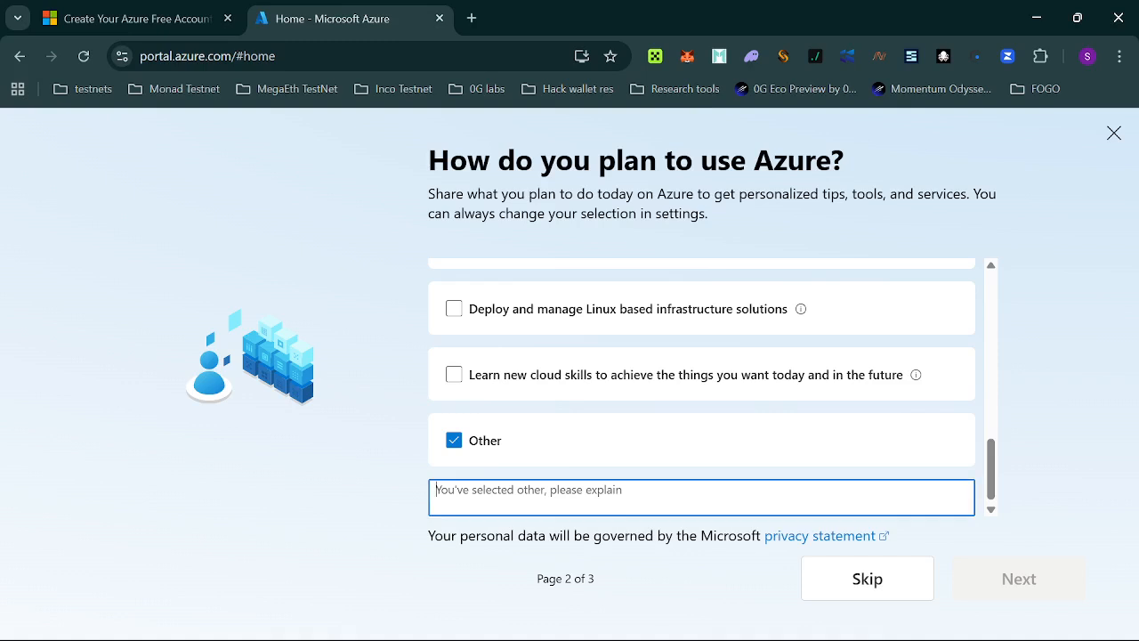
type("hi")
left_click(1010, 578)
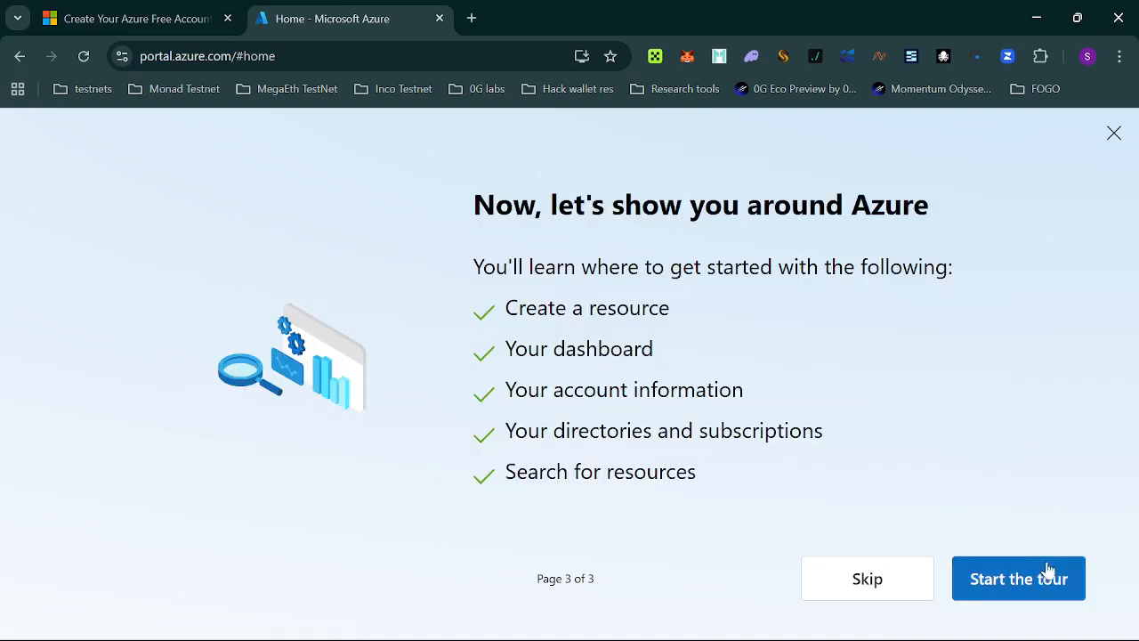
left_click(861, 574)
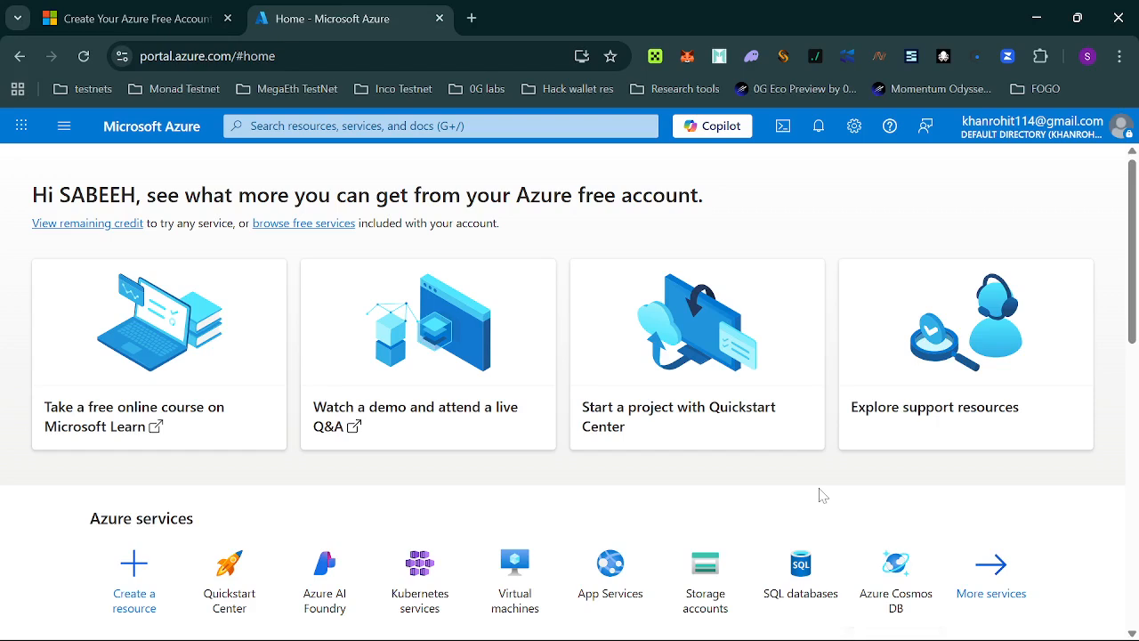
Start creating a single virtual machine from the Virtual machines page.
left_click(64, 126)
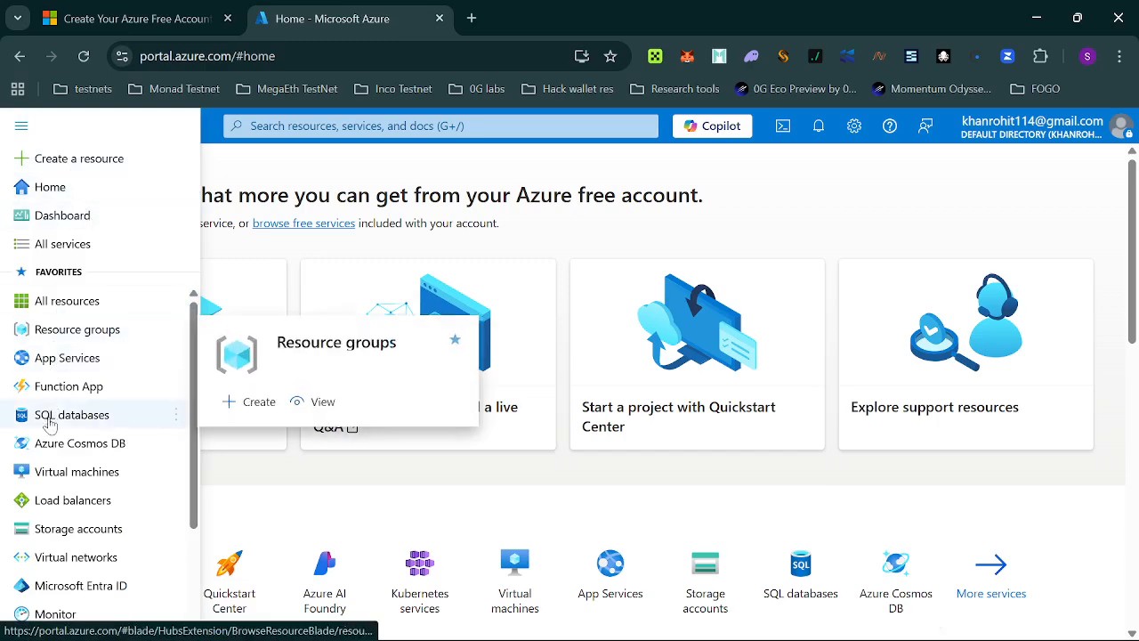
left_click(73, 474)
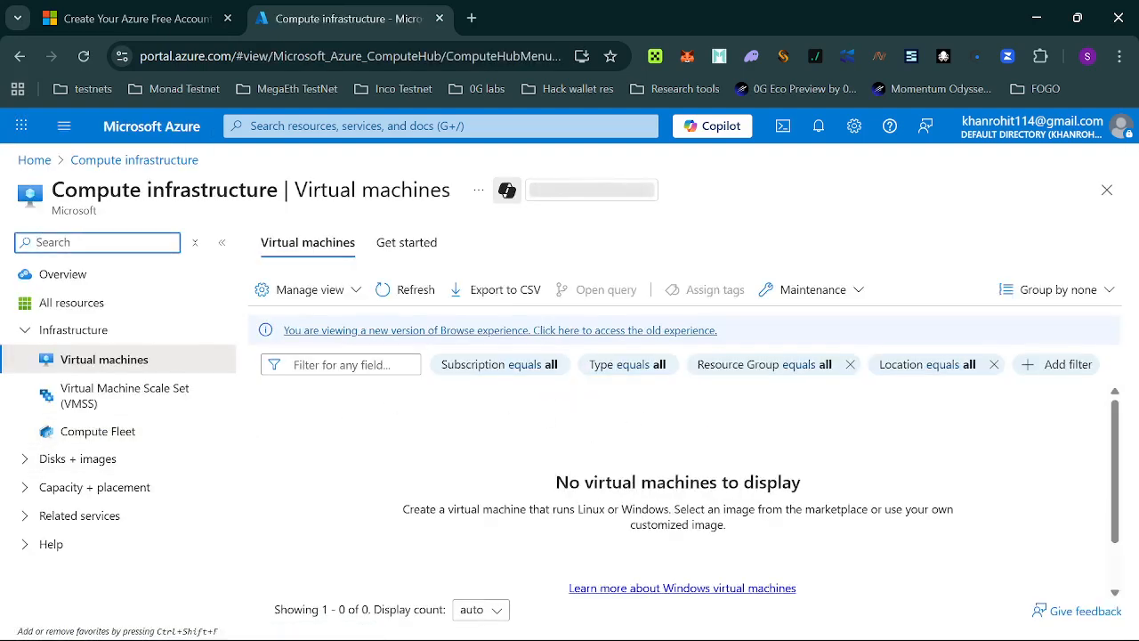
left_click(652, 557)
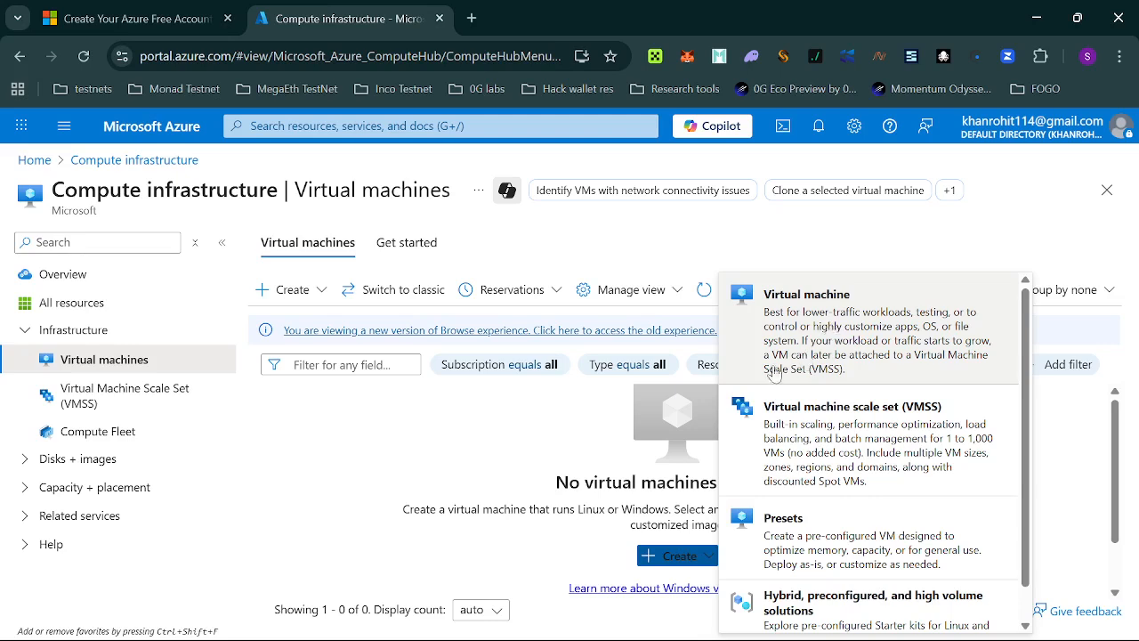
left_click(852, 331)
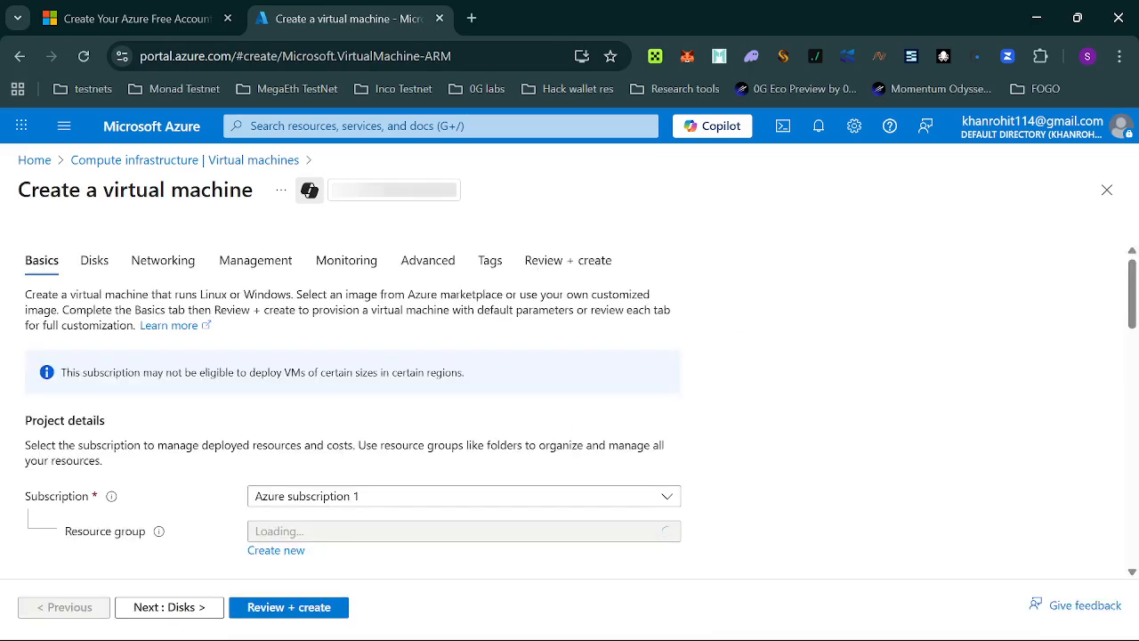
scroll(758, 392, "down", 1)
scroll(758, 391, "down", 1)
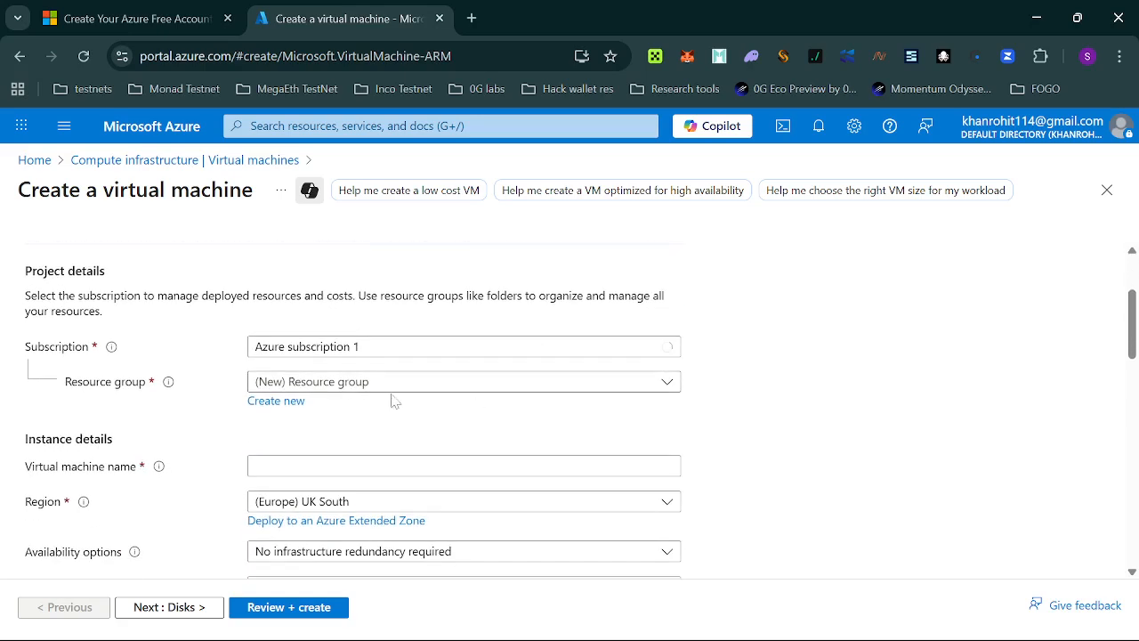
left_click(300, 381)
left_click(303, 383)
scroll(405, 345, "down", 5)
scroll(356, 392, "up", 2)
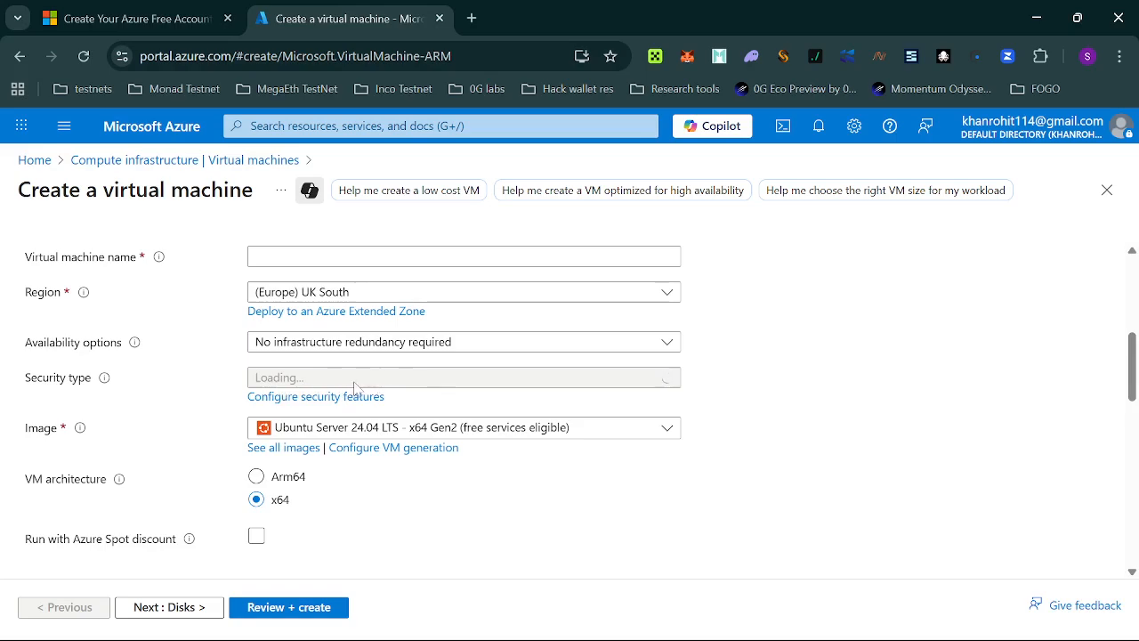
scroll(347, 396, "down", 10)
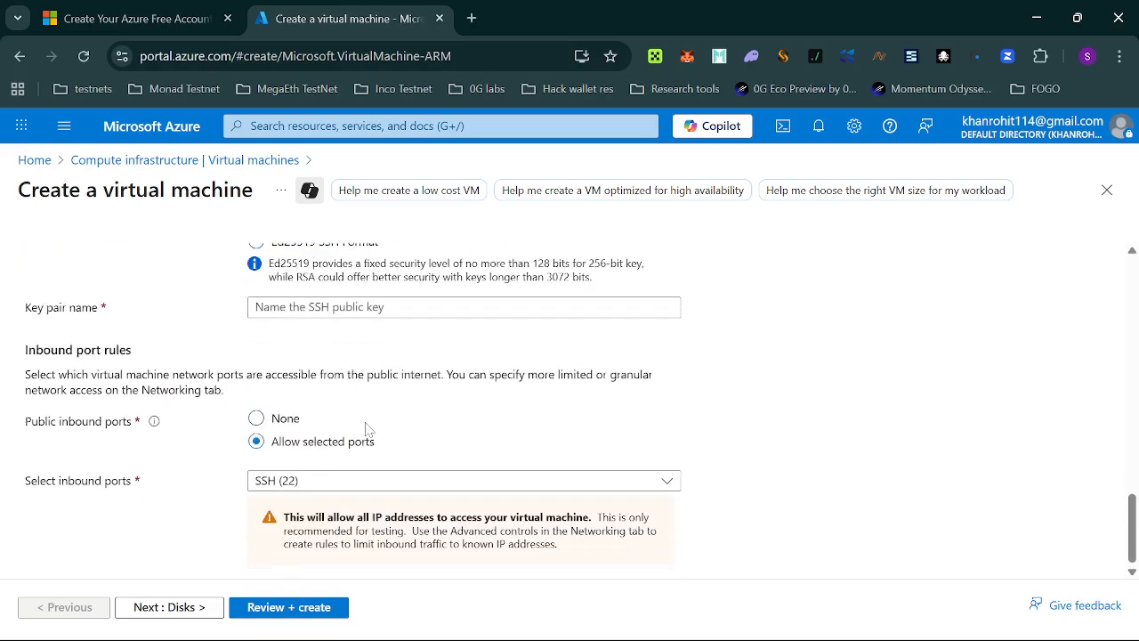
scroll(365, 430, "up", 15)
scroll(391, 418, "down", 6)
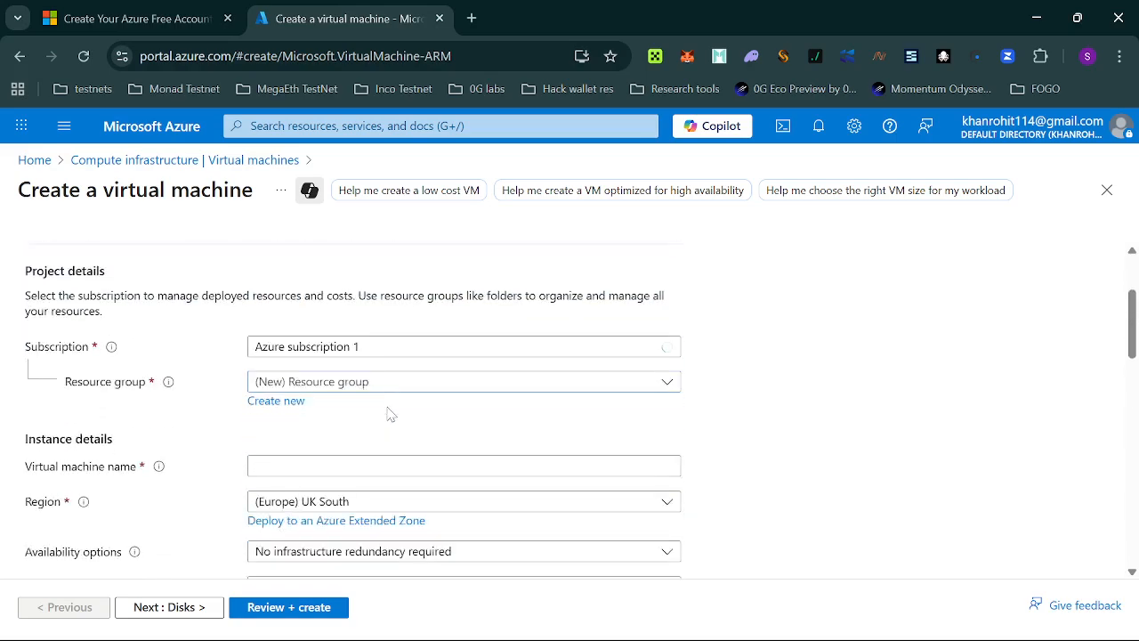
scroll(399, 436, "down", 4)
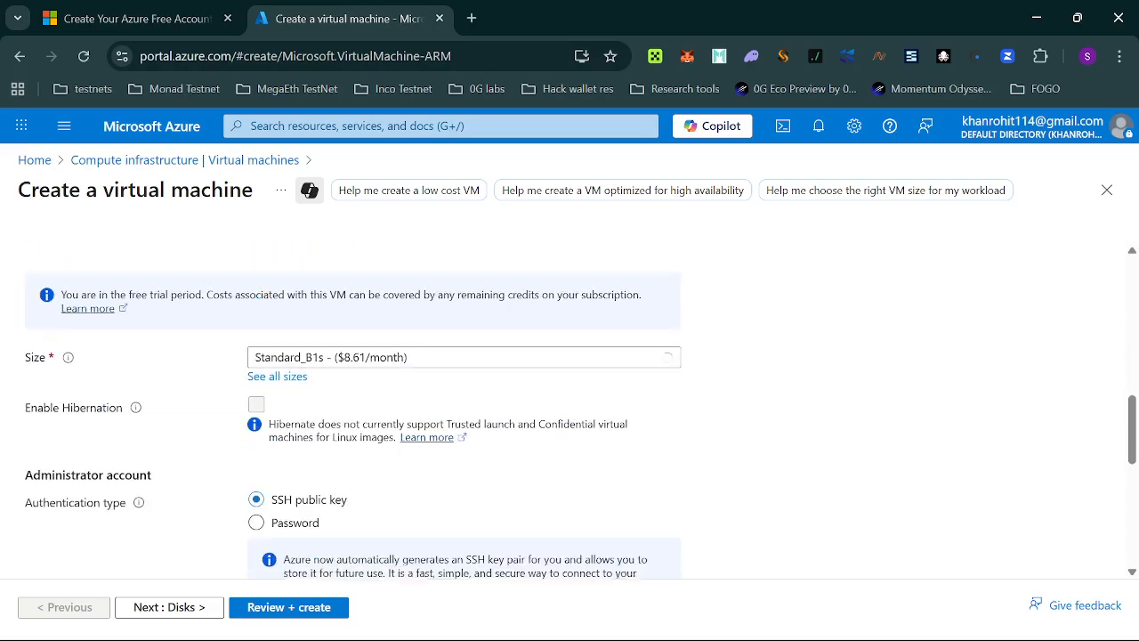
scroll(392, 427, "up", 5)
scroll(392, 427, "up", 5)
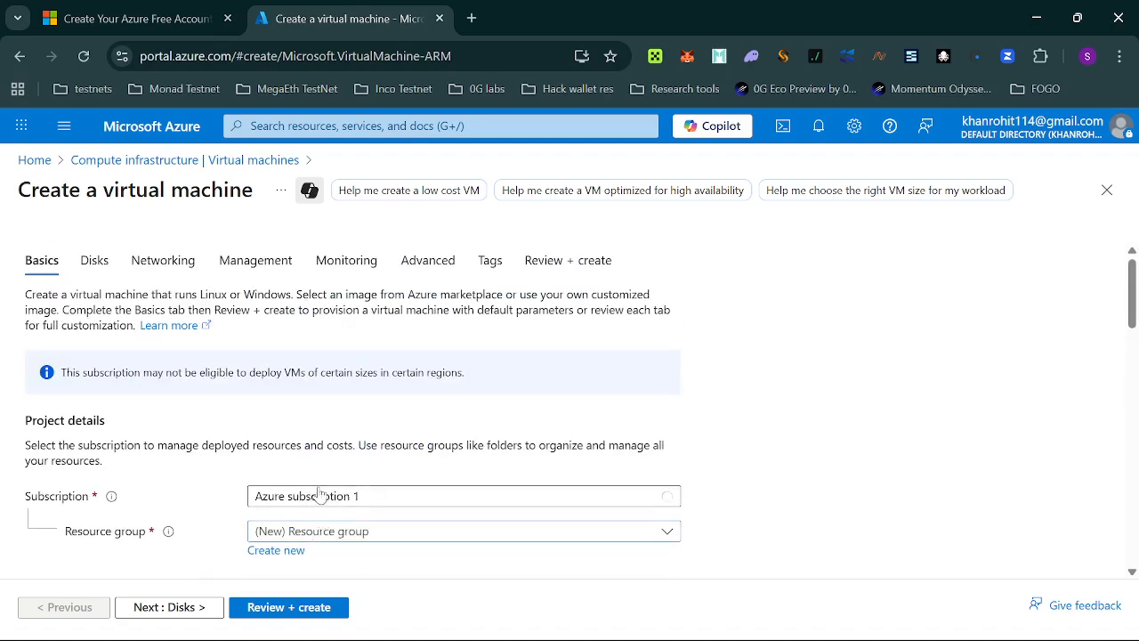
scroll(781, 508, "down", 1)
scroll(781, 508, "down", 1)
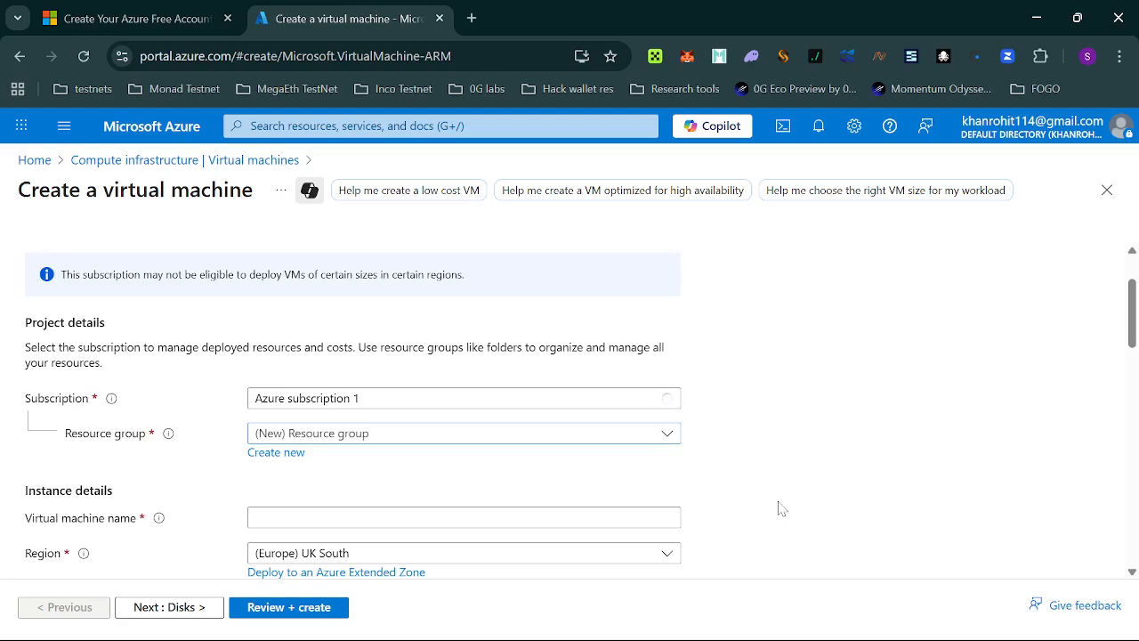
left_click(818, 127)
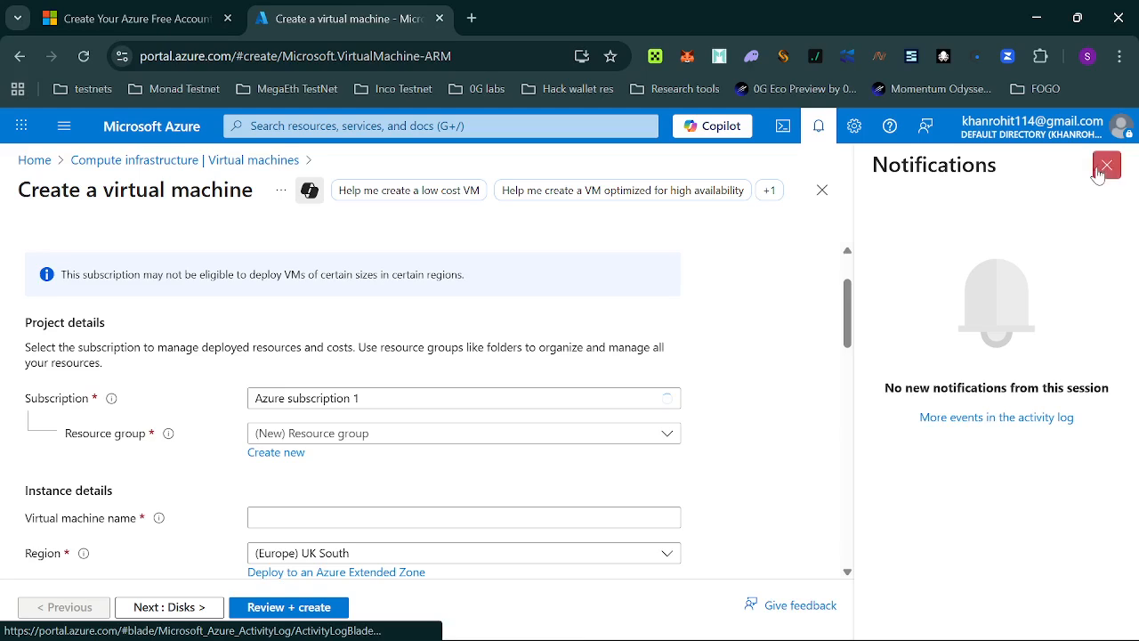
left_click(1105, 168)
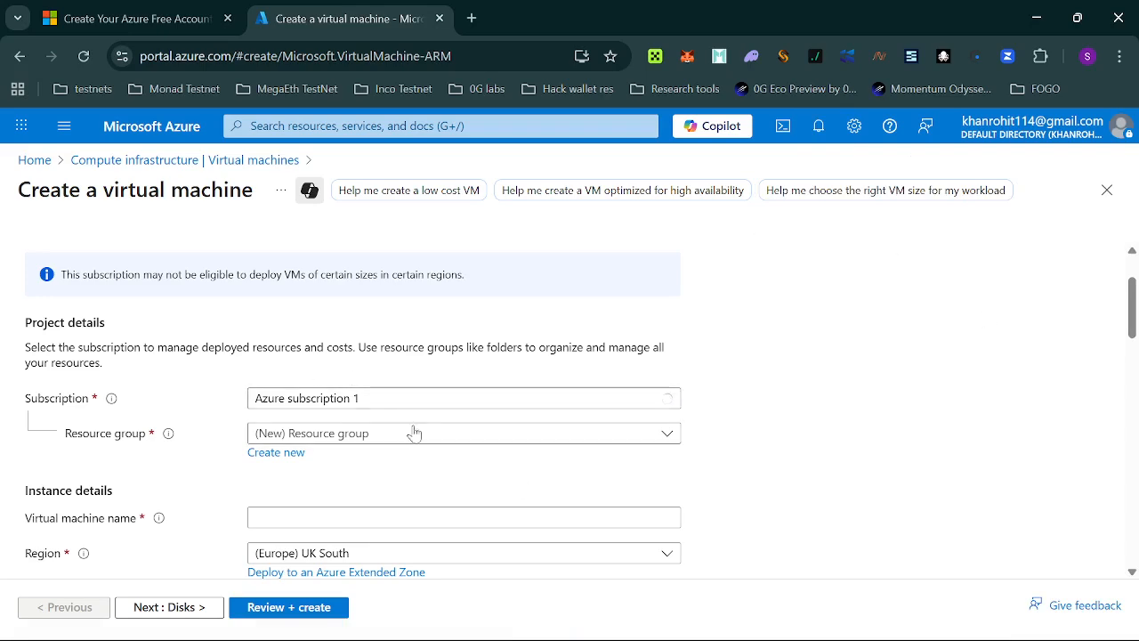
left_click(368, 440)
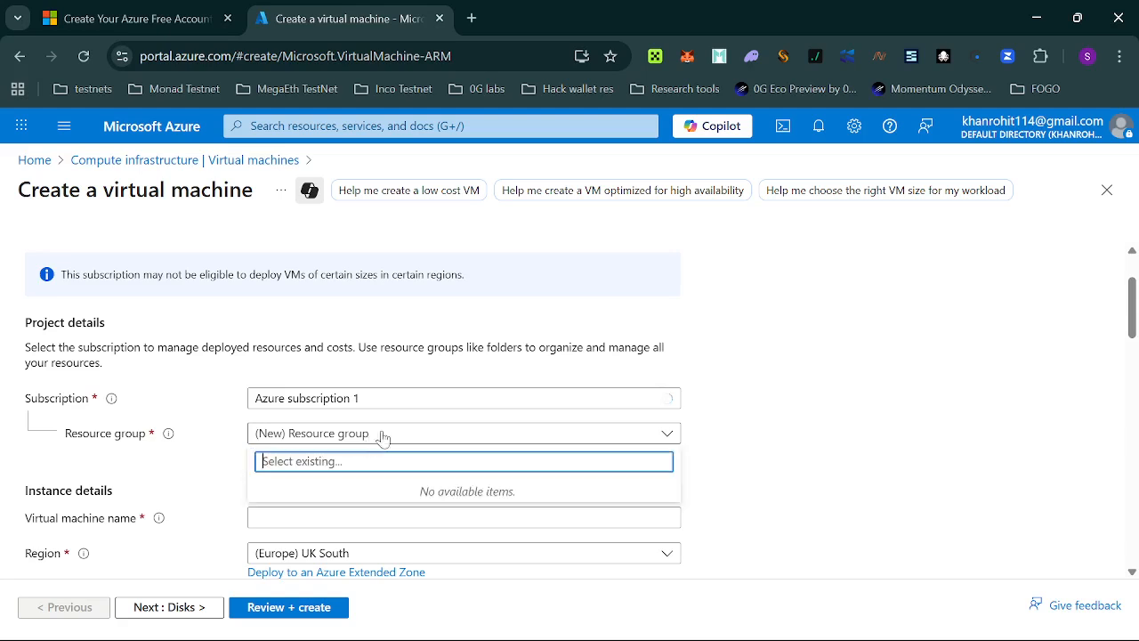
left_click(667, 433)
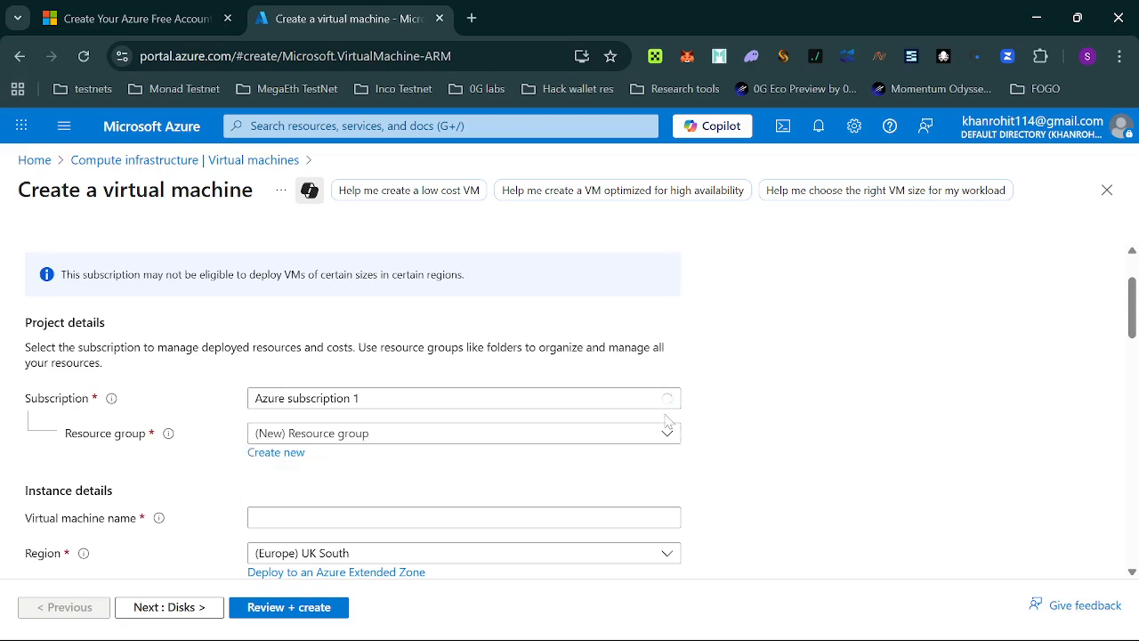
left_click(307, 436)
left_click(992, 496)
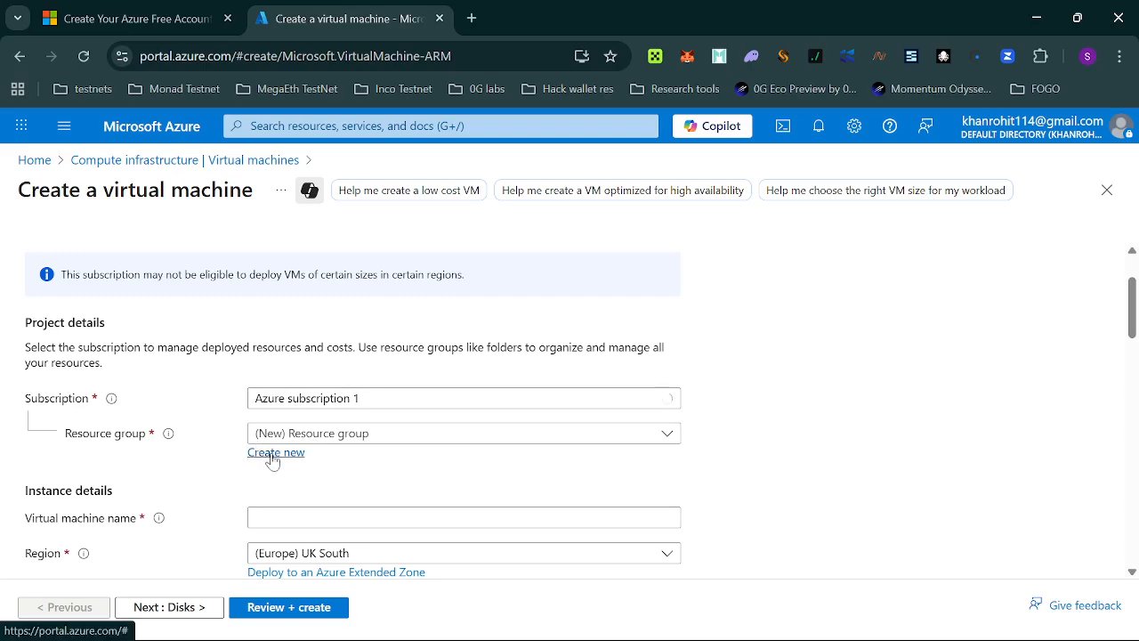
Create resource group 'vps' for the VM and name the machine 'myvps'.
left_click(273, 455)
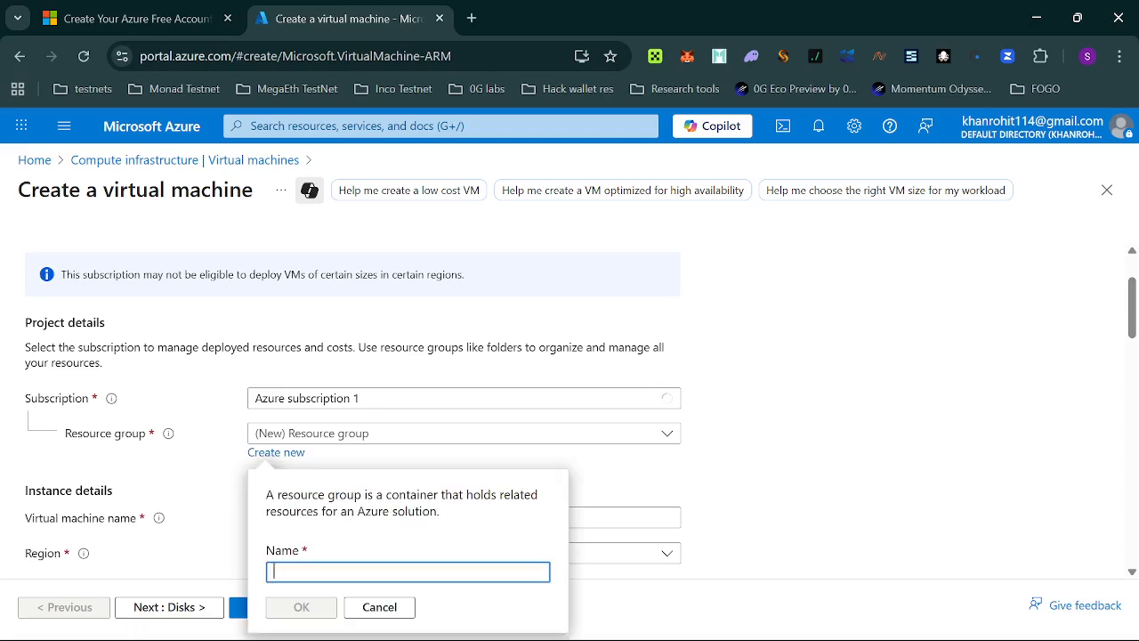
type("vps")
scroll(625, 468, "down", 2)
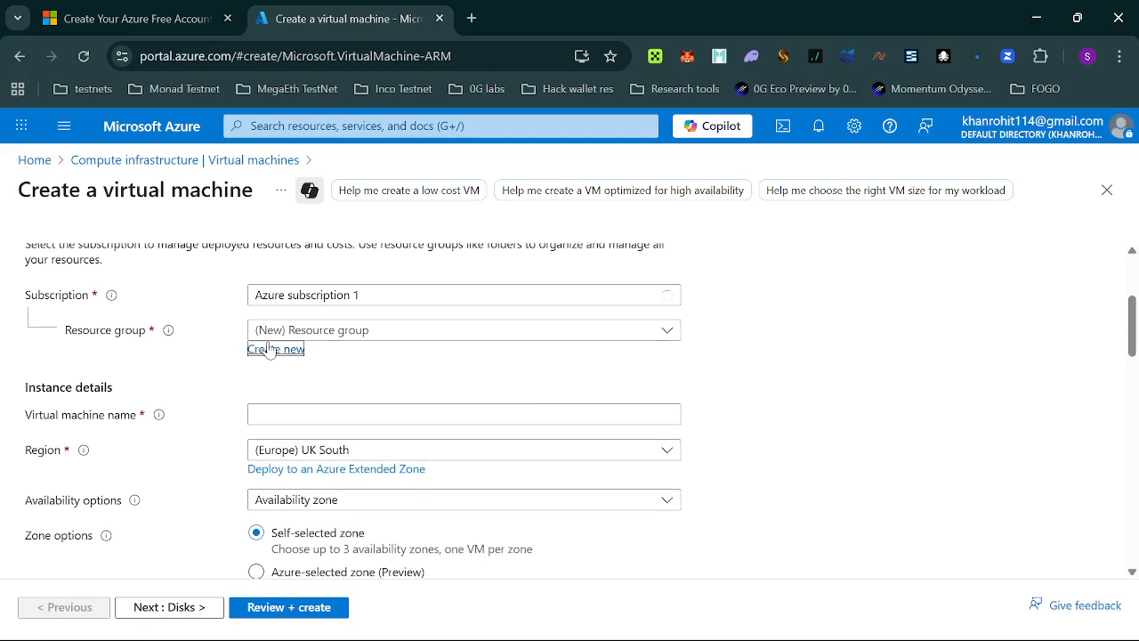
left_click(267, 349)
type("vps")
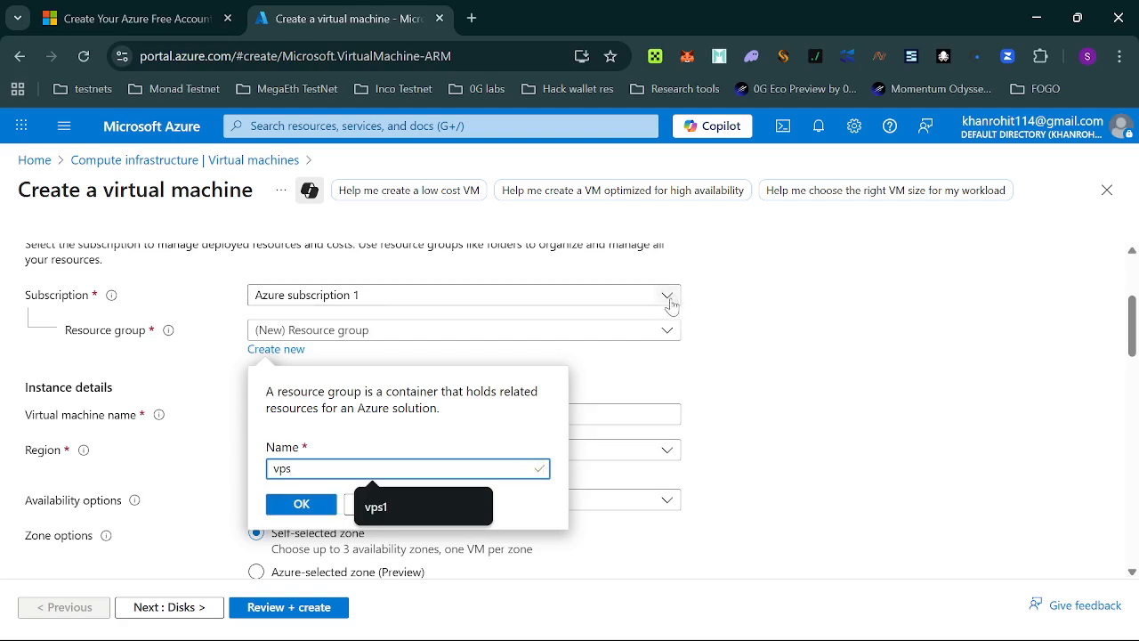
left_click(298, 507)
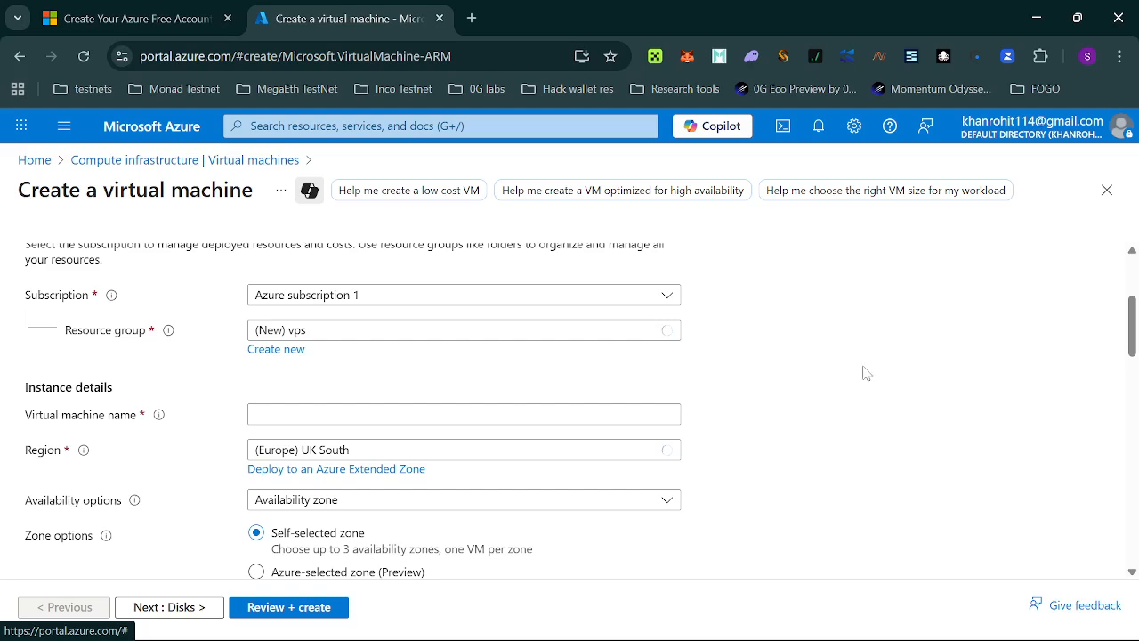
left_click(616, 414)
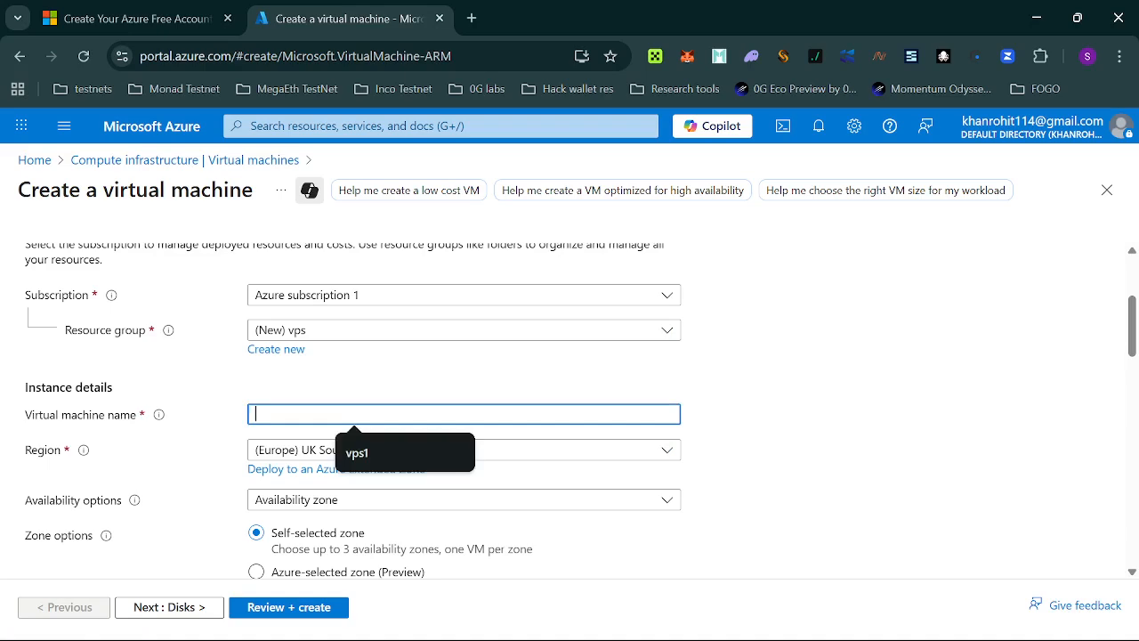
type("myvps")
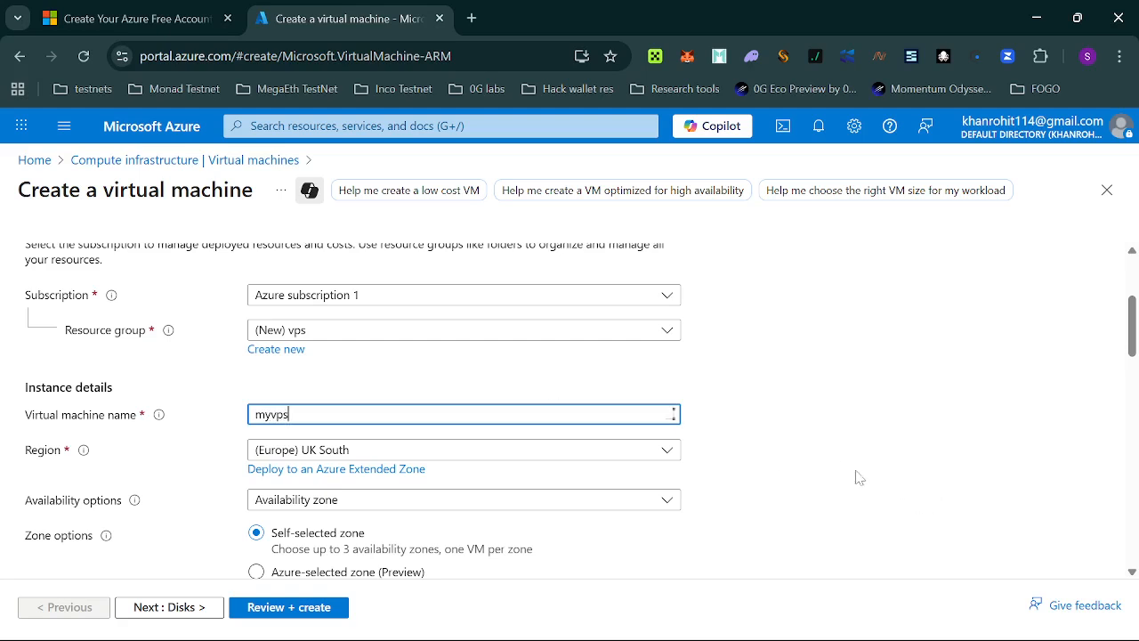
Review the suggested VM sizes, closing the list without changing the size.
scroll(714, 478, "down", 1)
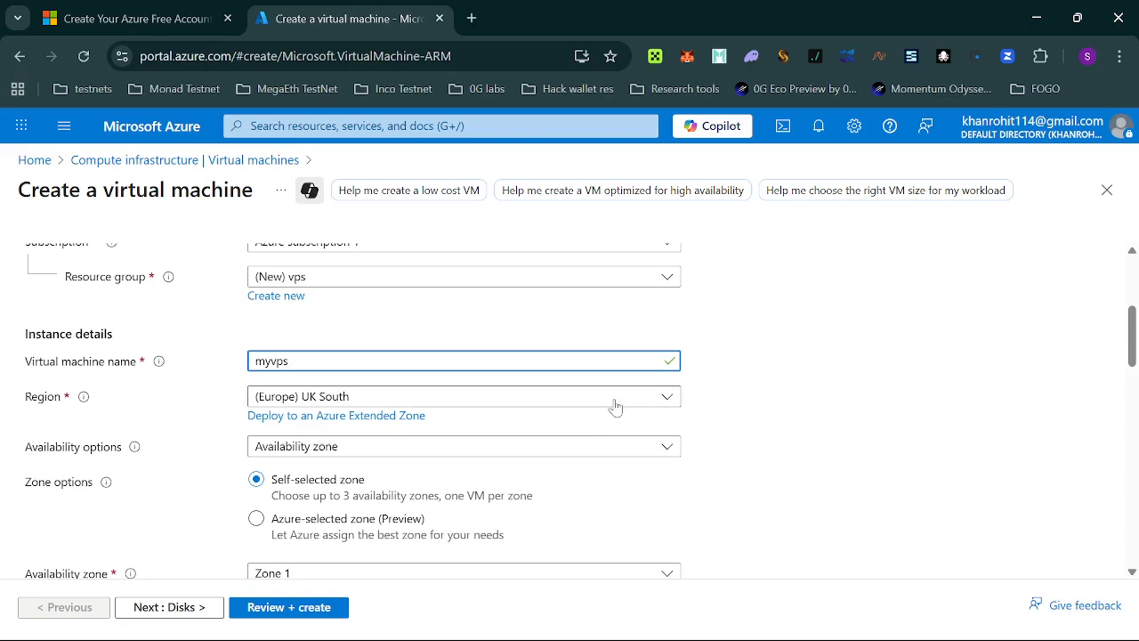
scroll(845, 412, "down", 2)
scroll(747, 422, "down", 4)
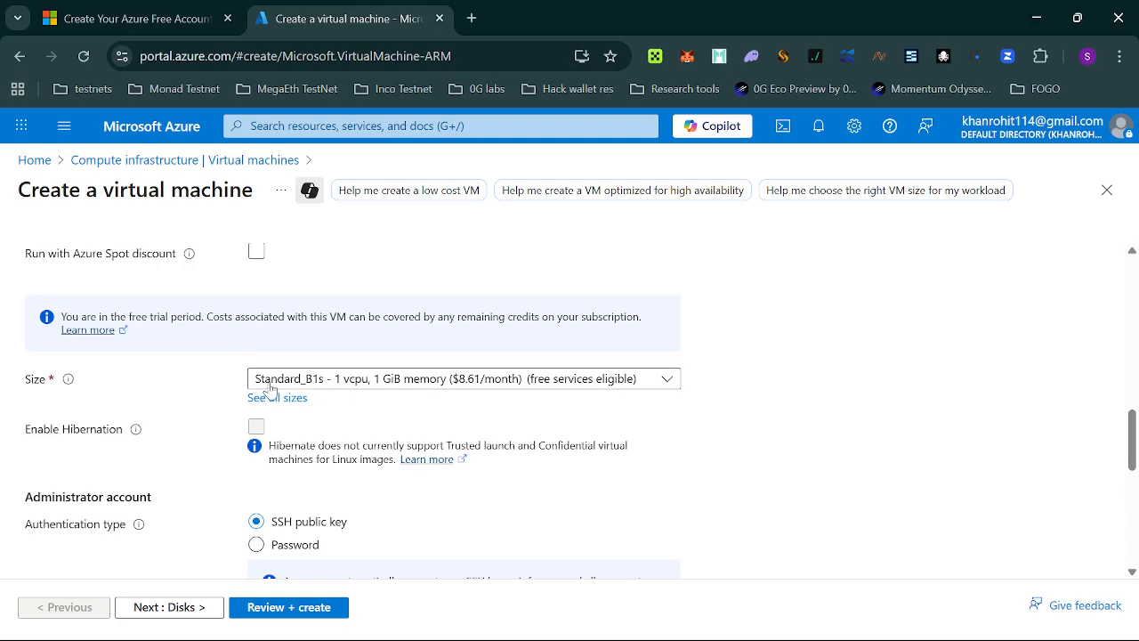
left_click(337, 387)
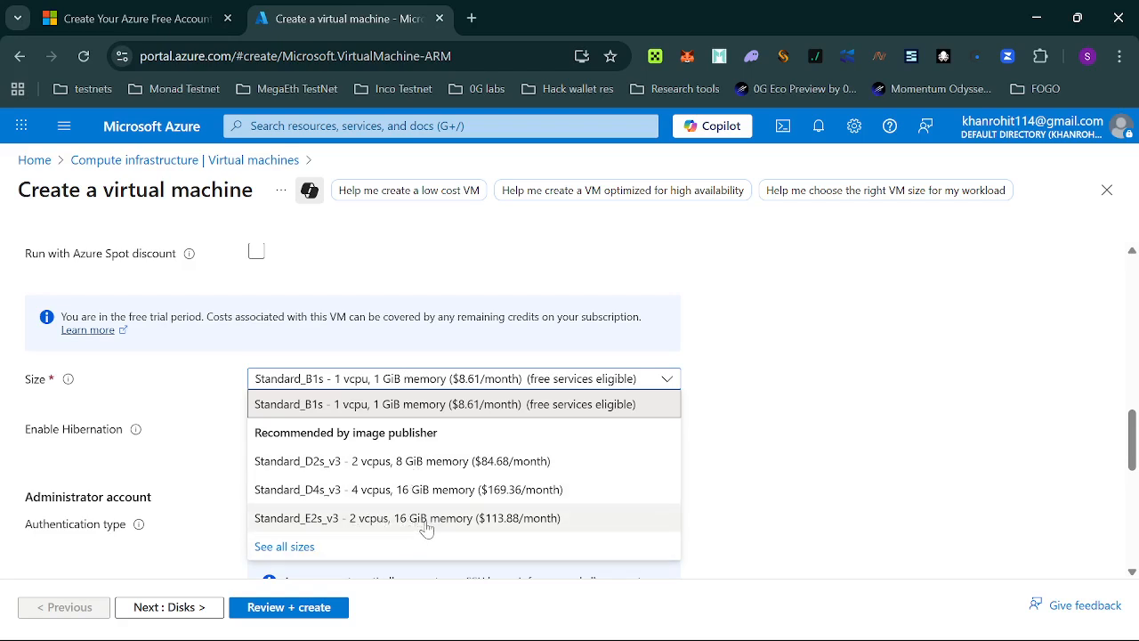
left_click(773, 349)
scroll(712, 345, "up", 5)
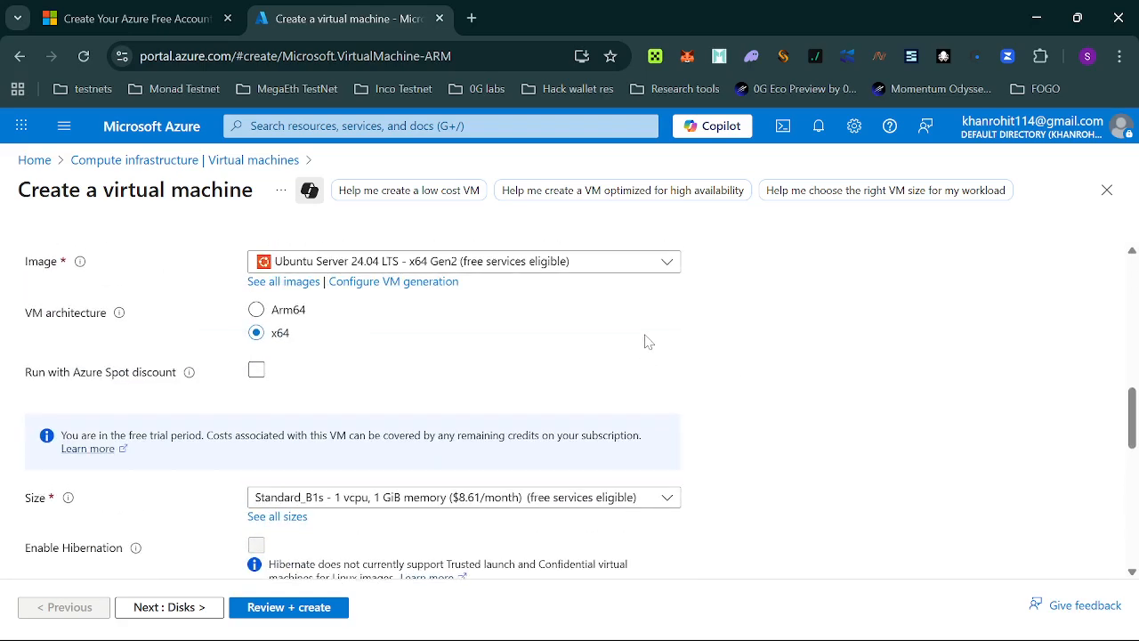
Set the availability zone to Zone 2 only, dropping Zone 1.
left_click(534, 372)
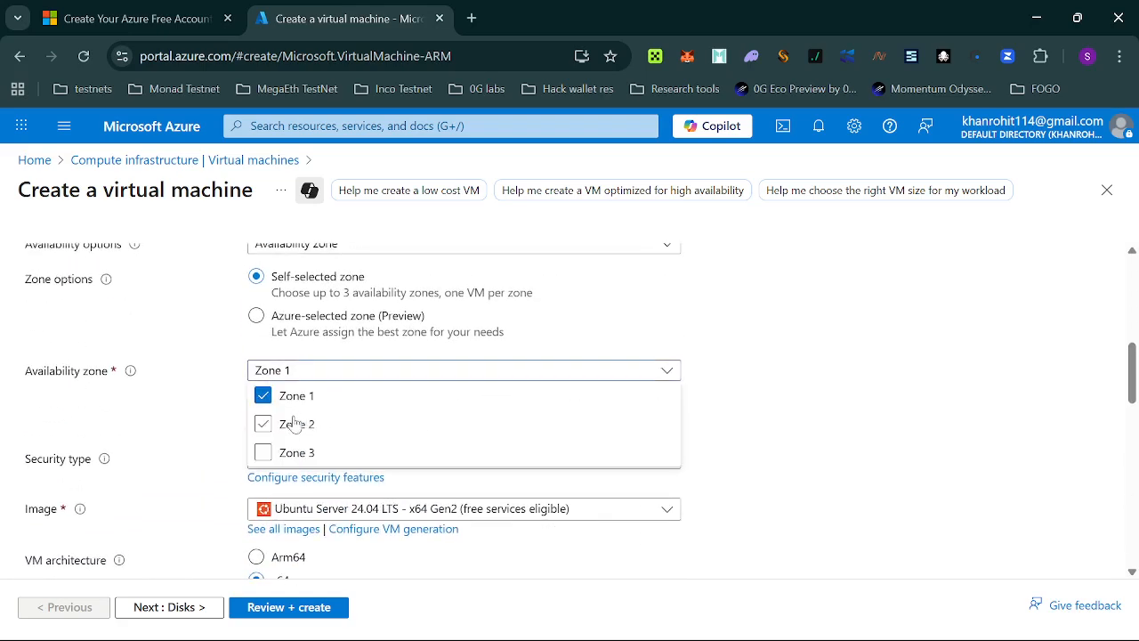
left_click(289, 423)
left_click(320, 416)
left_click(280, 437)
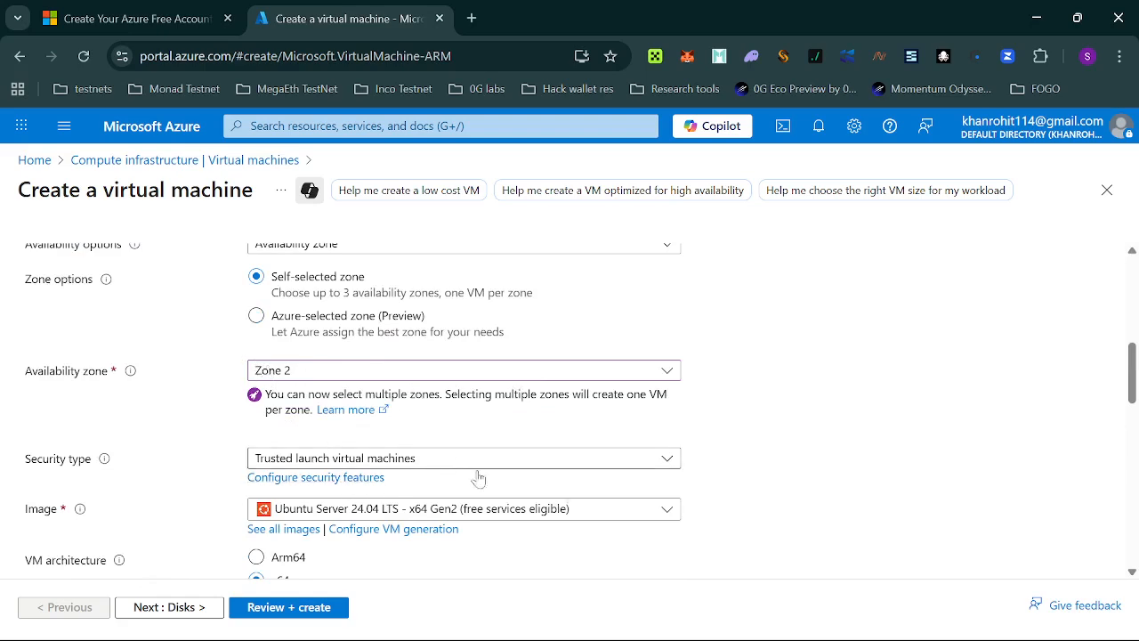
scroll(654, 457, "down", 1)
scroll(654, 457, "down", 3)
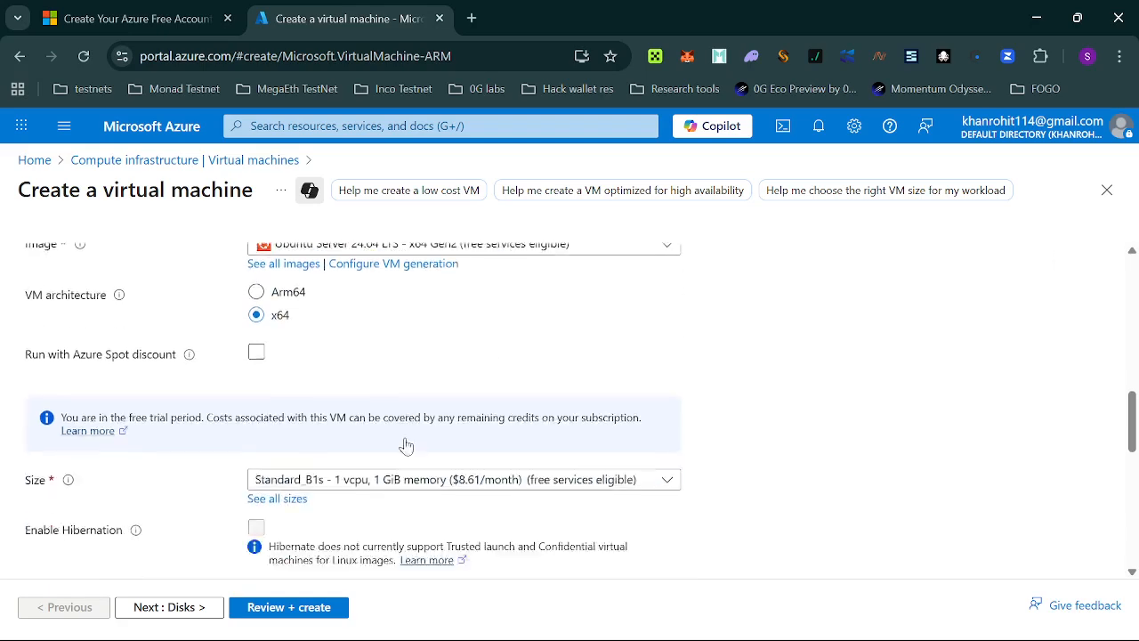
scroll(490, 379, "up", 2)
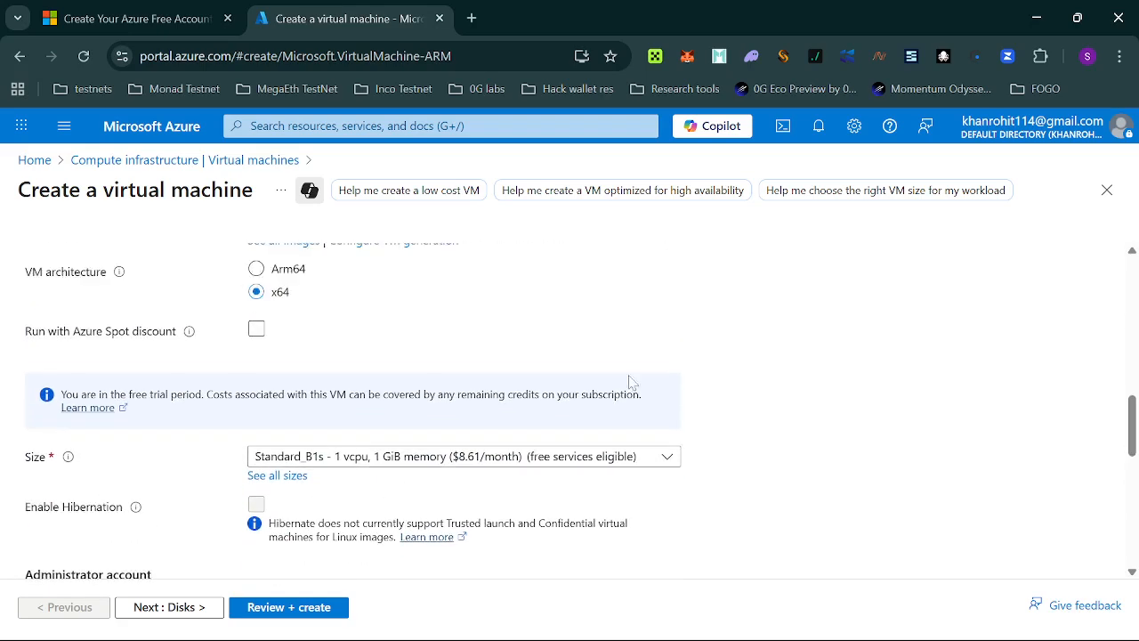
scroll(470, 406, "down", 1)
scroll(426, 436, "down", 1)
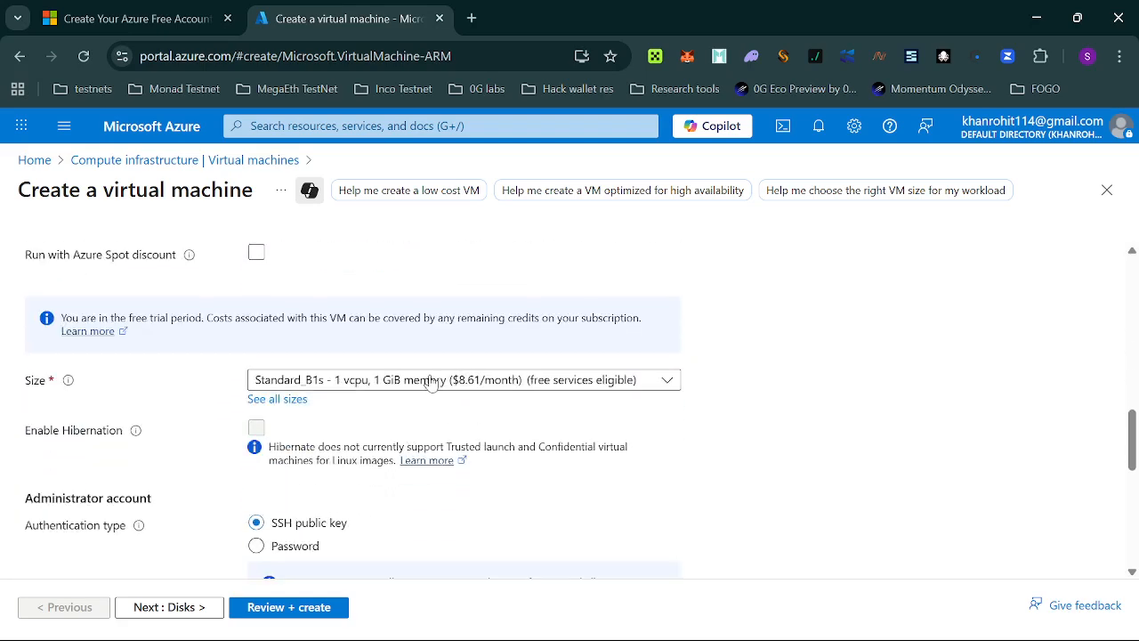
left_click(431, 383)
Search the full size catalogue for 'e4' and pick E4ads_v6 under E-Series v6.
left_click(285, 547)
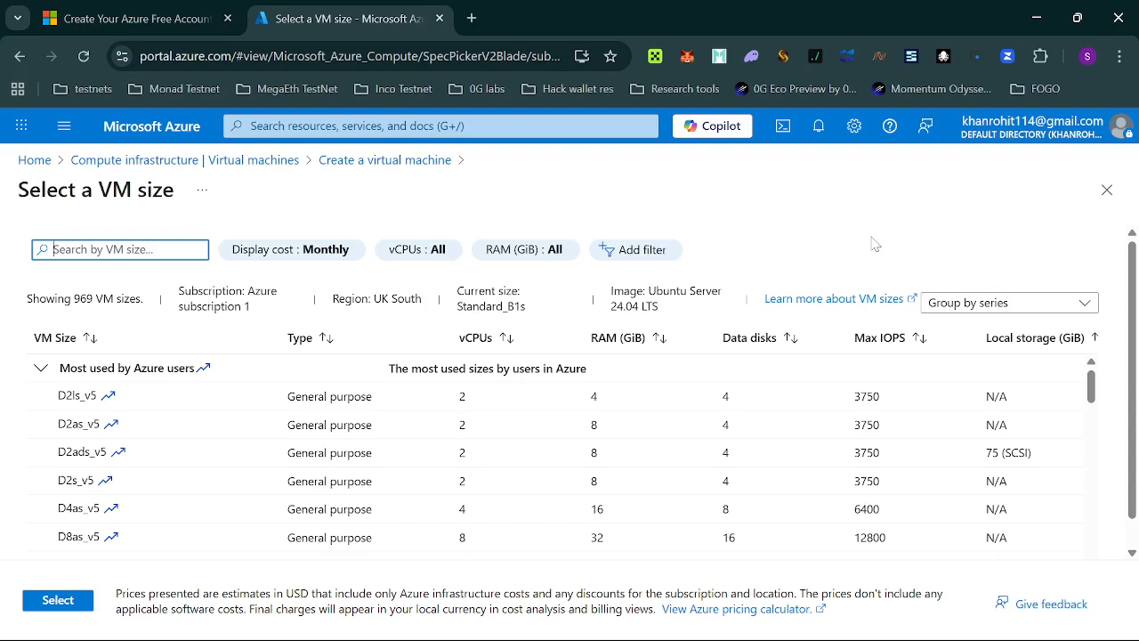
type("e4ads")
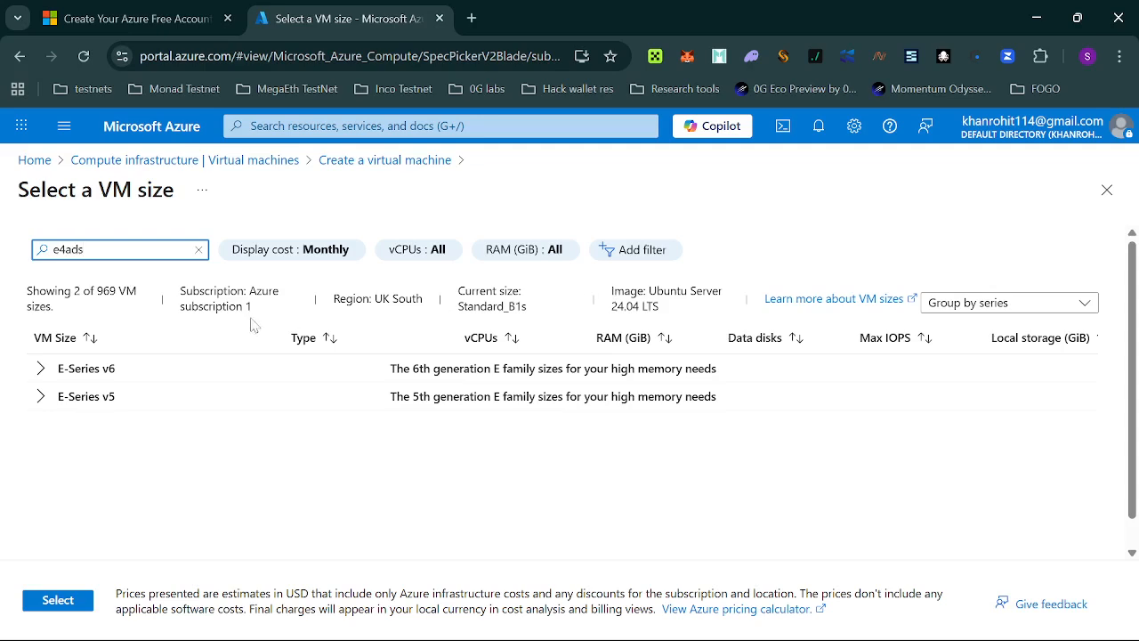
left_click(41, 372)
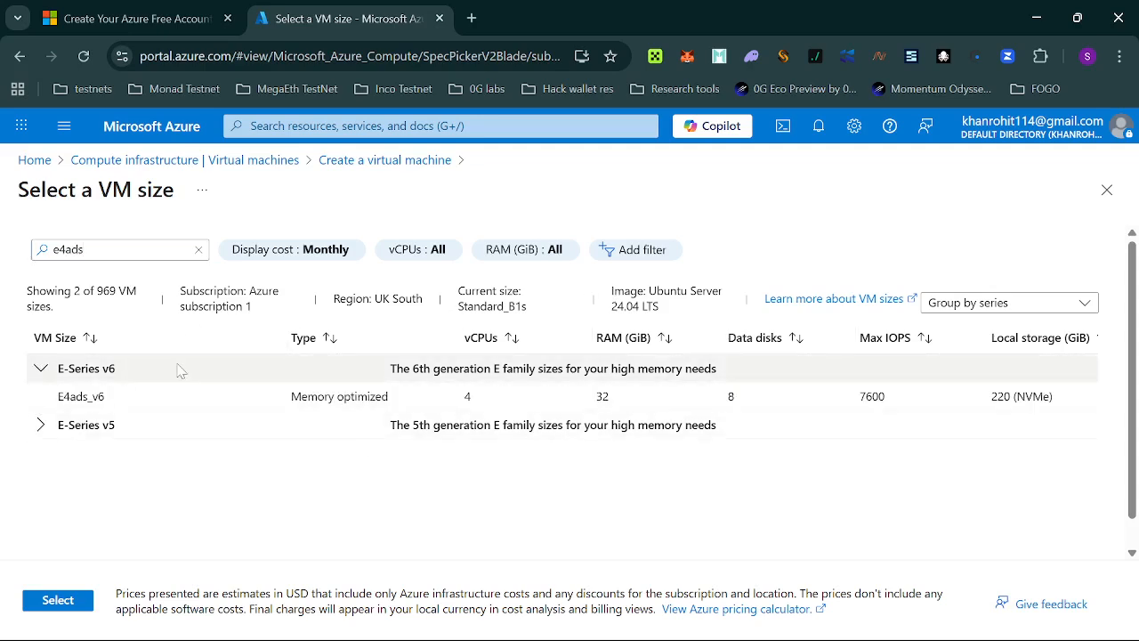
left_click(271, 400)
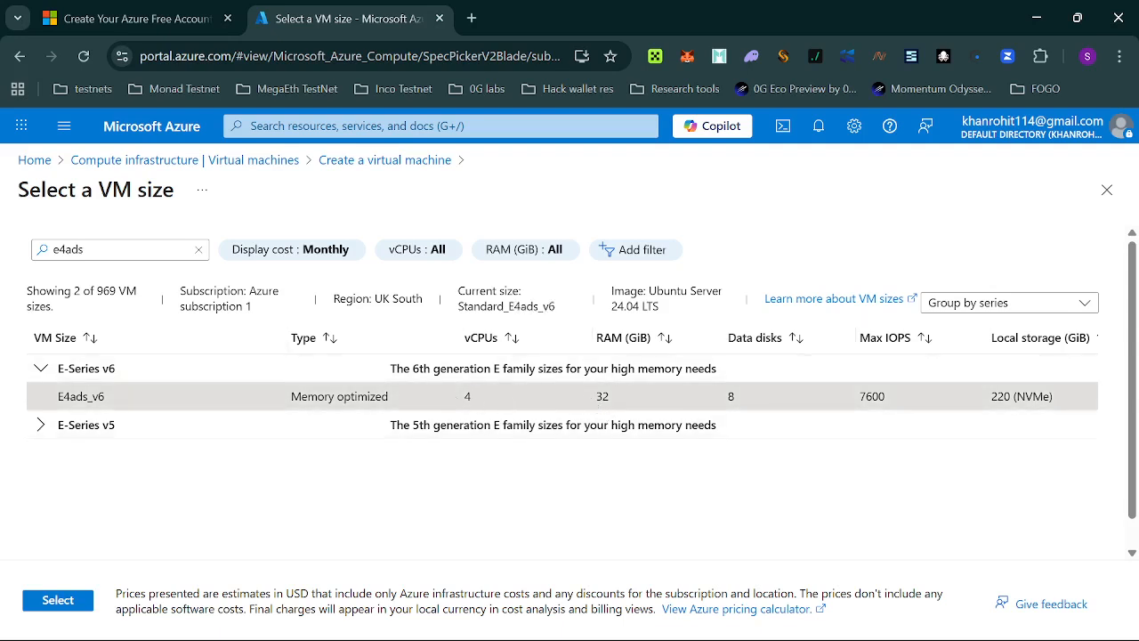
Highlight E4ads_v6's specs (4 vCPUs, 32 GiB, 220 storage, 7600 IOPS) and apply it.
double_click(466, 396)
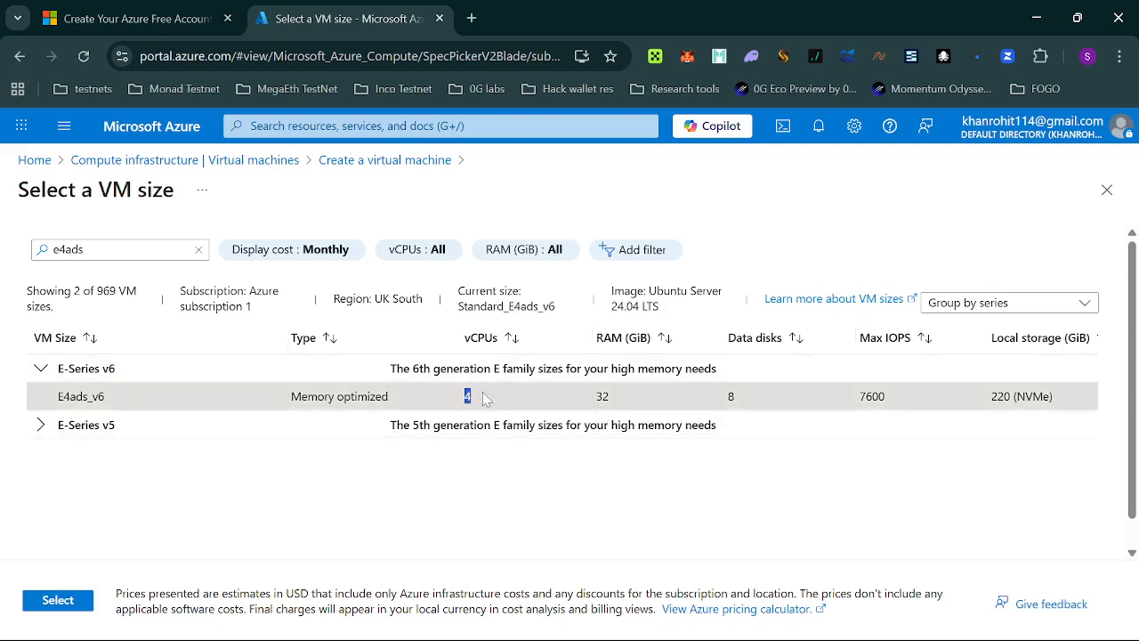
double_click(600, 396)
left_click(671, 384)
double_click(999, 397)
left_click(1000, 397)
double_click(873, 397)
left_click(872, 397)
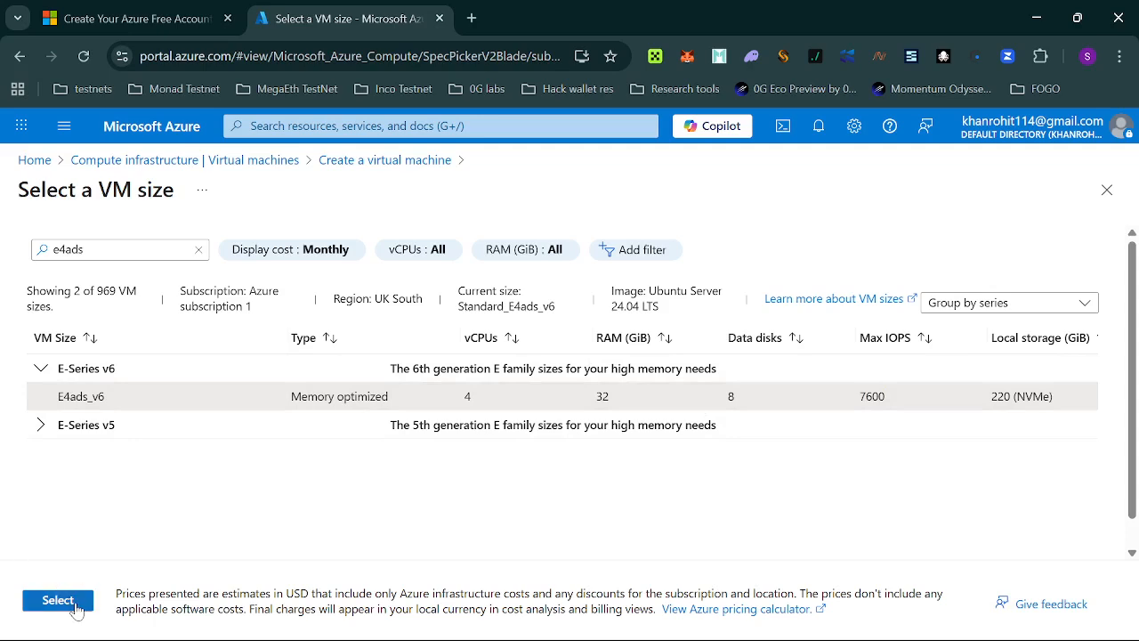
left_click(57, 600)
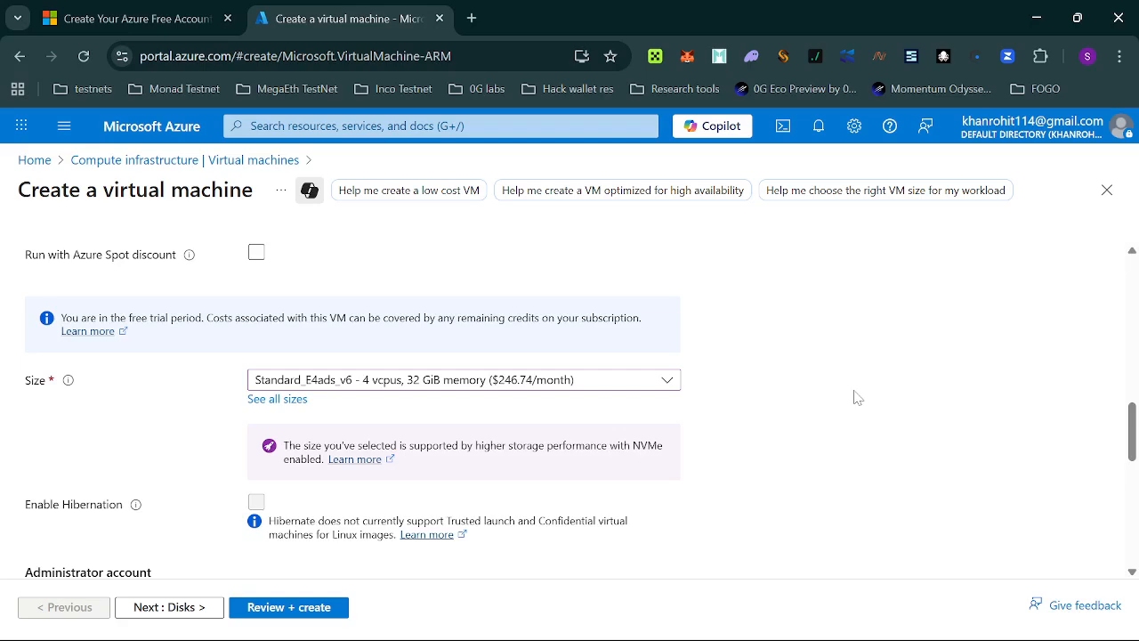
Set the VM region to (Asia Pacific) Central India.
scroll(857, 397, "up", 5)
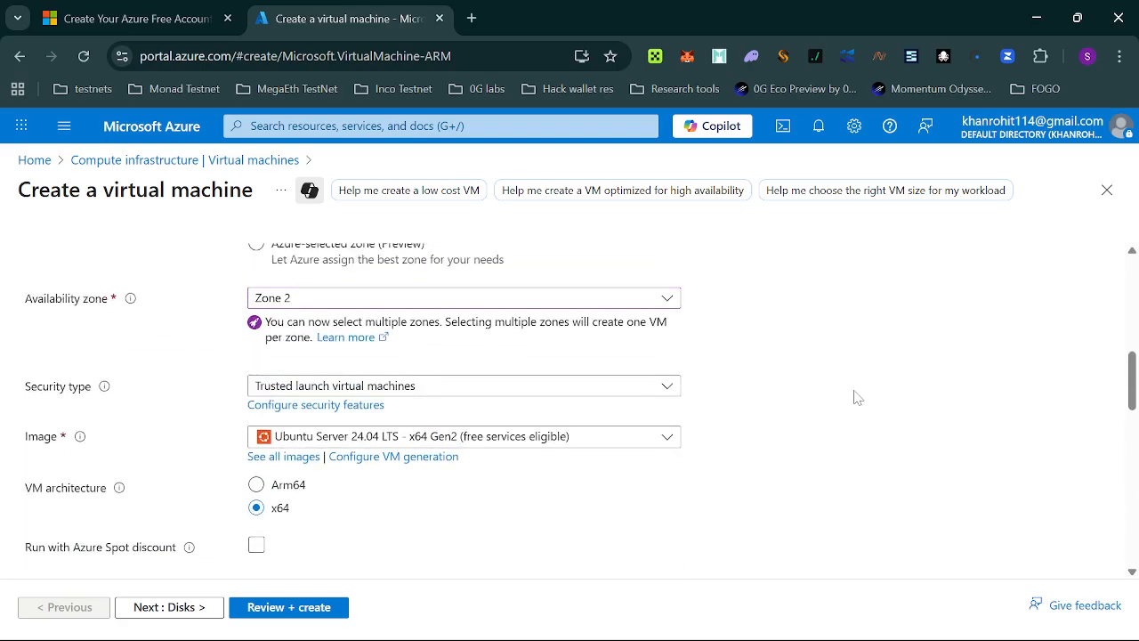
scroll(857, 397, "up", 2)
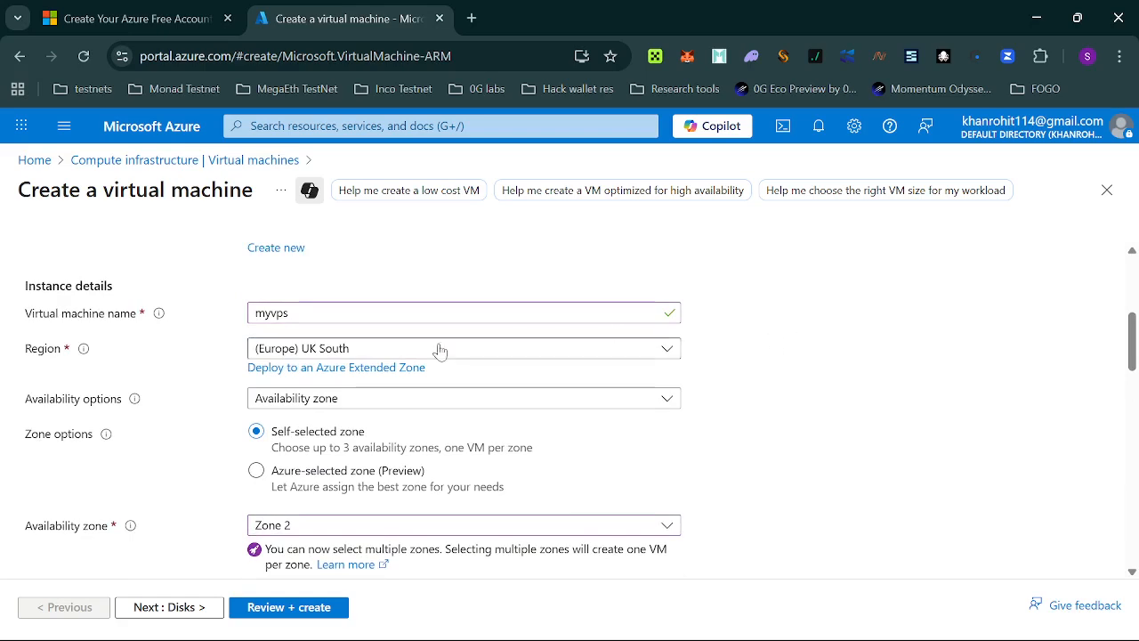
left_click(387, 351)
type("india")
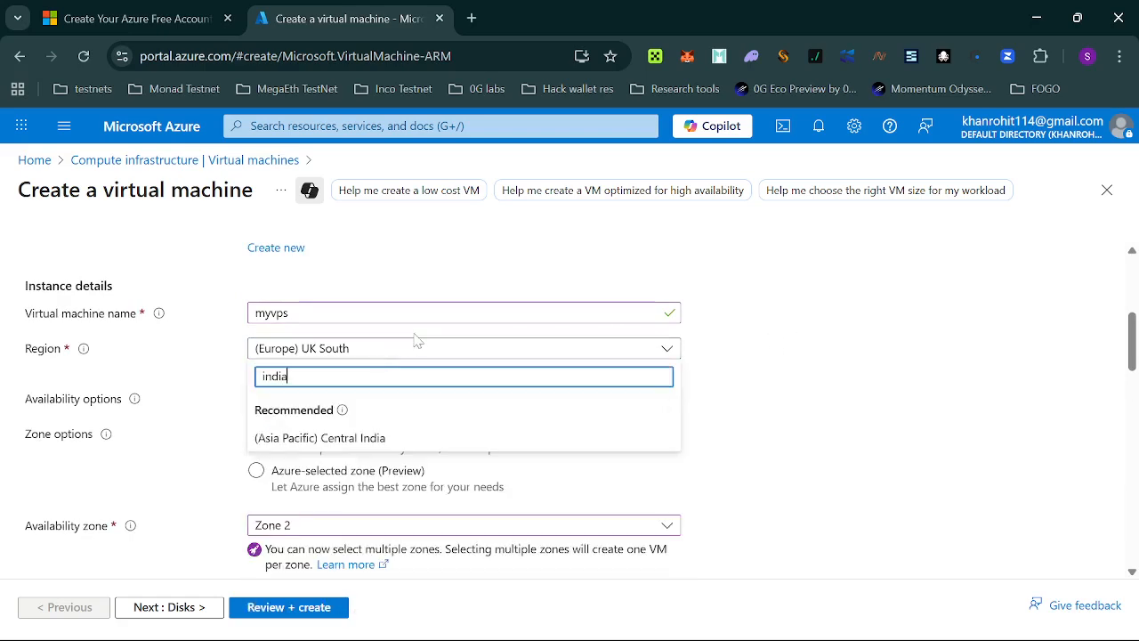
left_click(433, 438)
Set the availability zone to Zone 1 only, removing Zone 2.
scroll(801, 388, "down", 3)
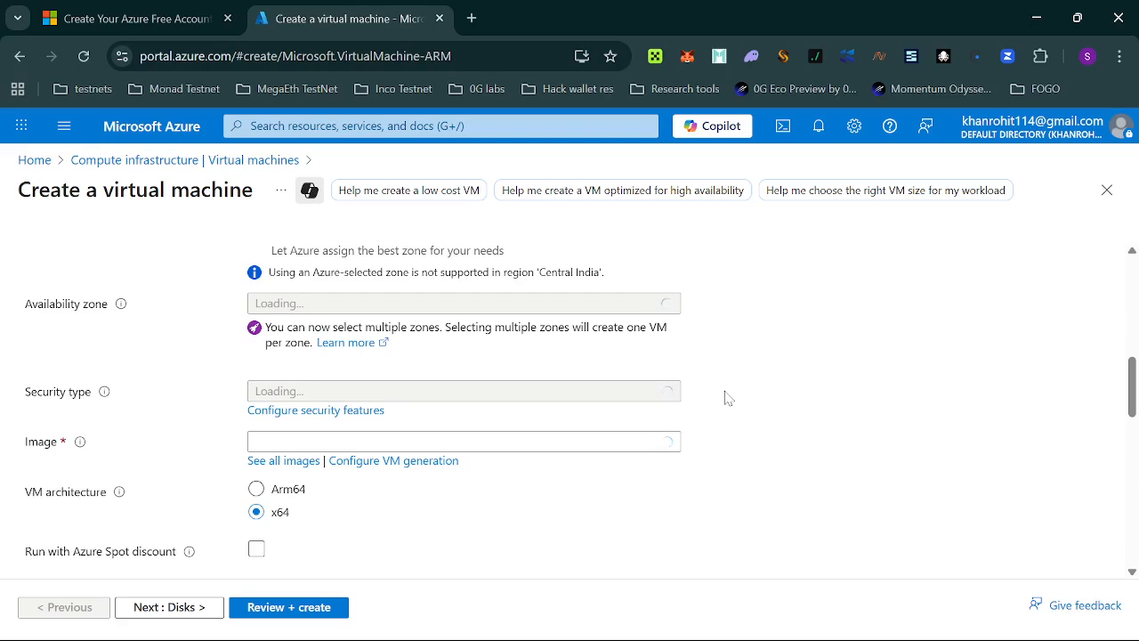
scroll(728, 398, "down", 5)
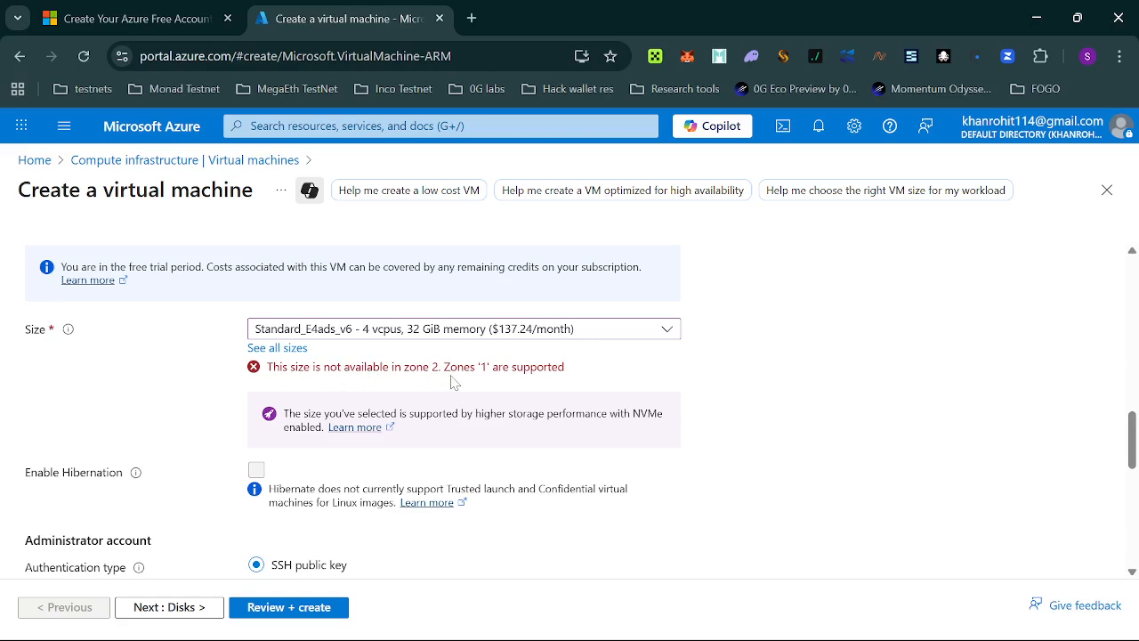
scroll(793, 428, "up", 5)
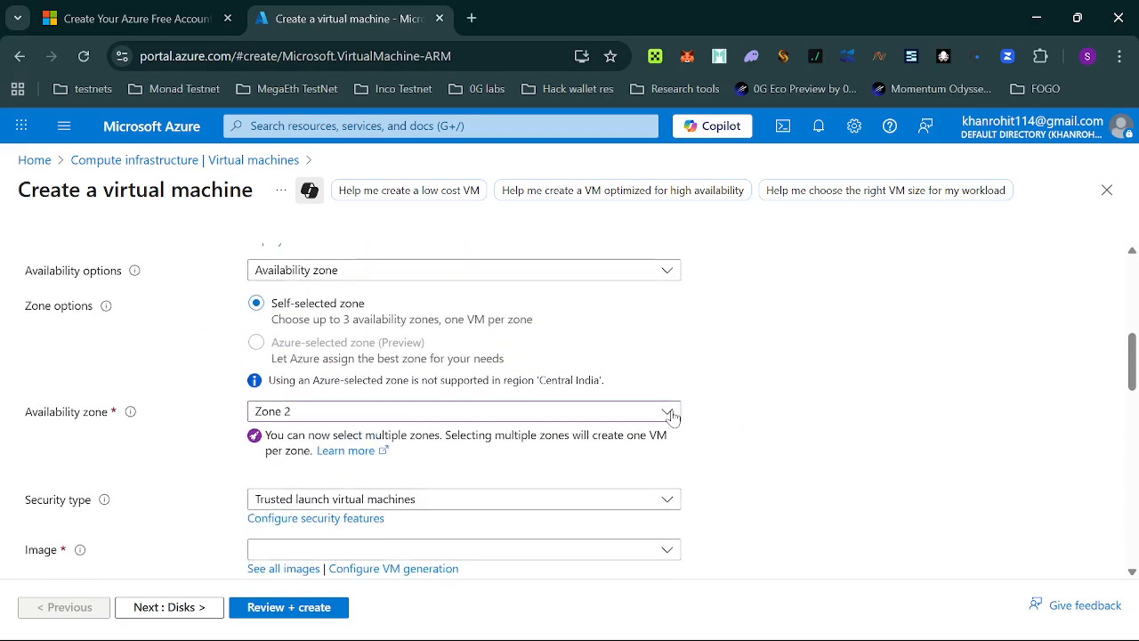
left_click(667, 411)
left_click(262, 436)
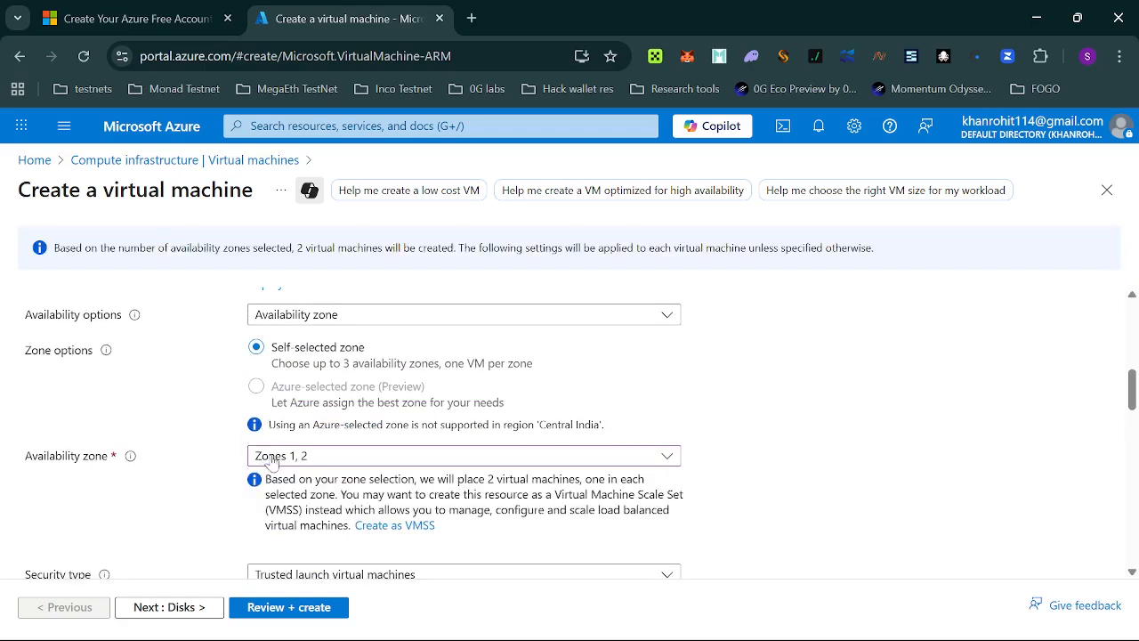
left_click(267, 503)
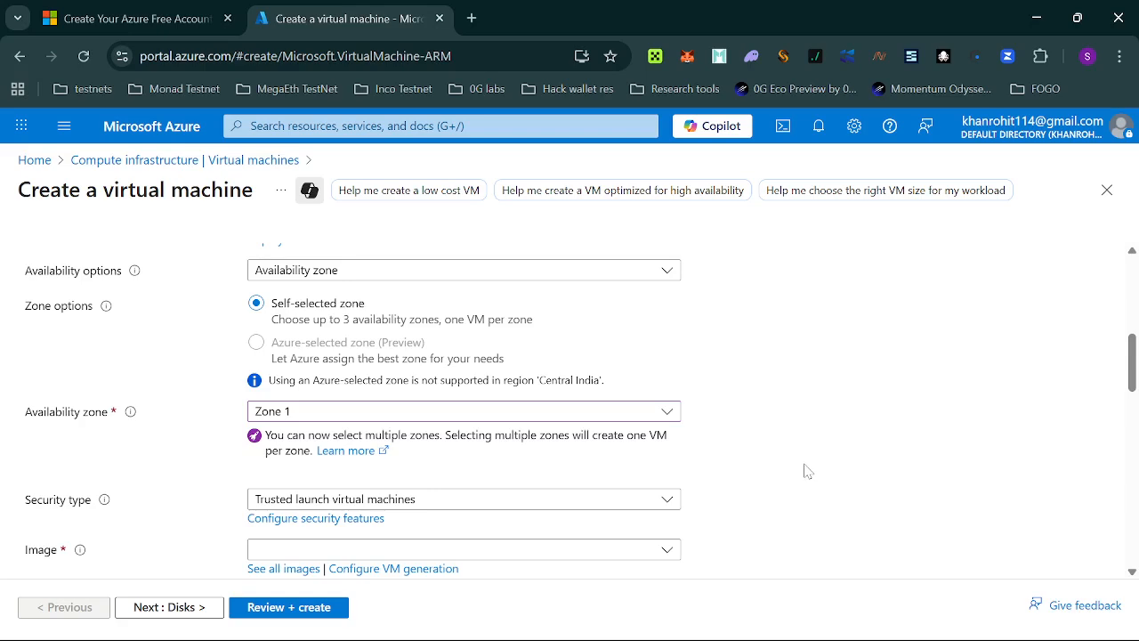
scroll(806, 470, "down", 5)
scroll(807, 469, "down", 3)
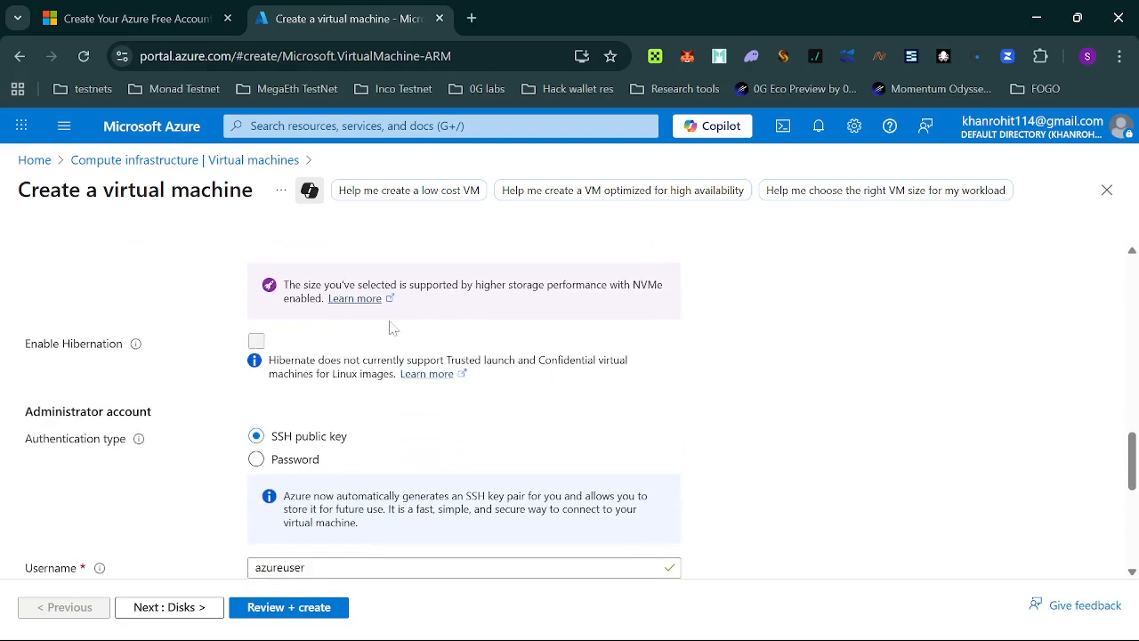
Keep the administrator username as azureuser.
scroll(349, 429, "down", 2)
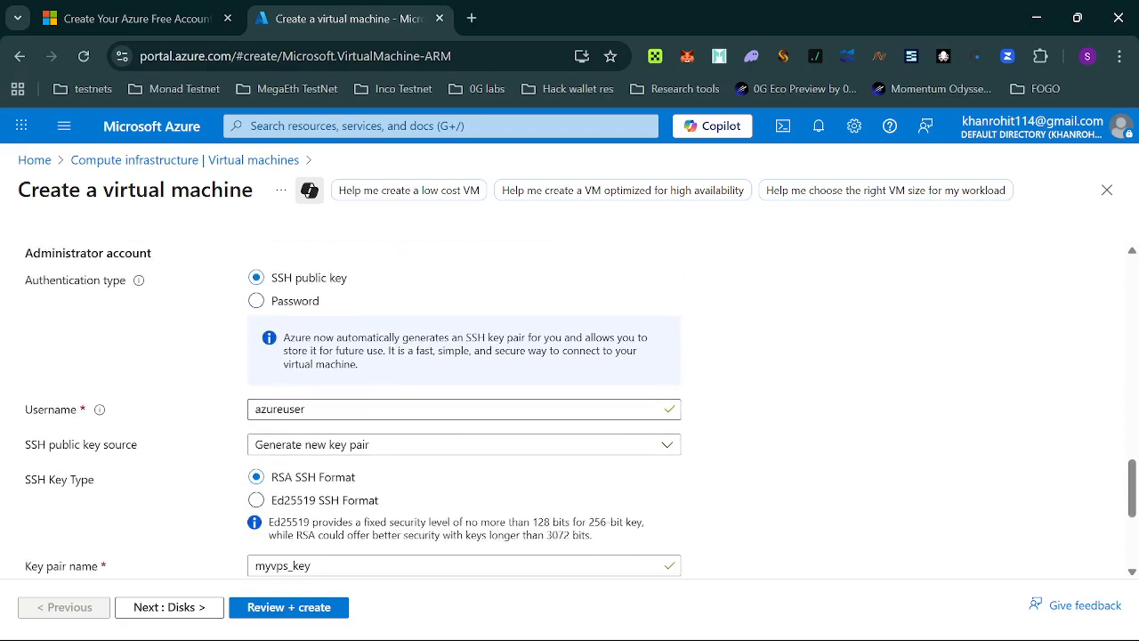
left_click_drag(306, 408, 260, 409)
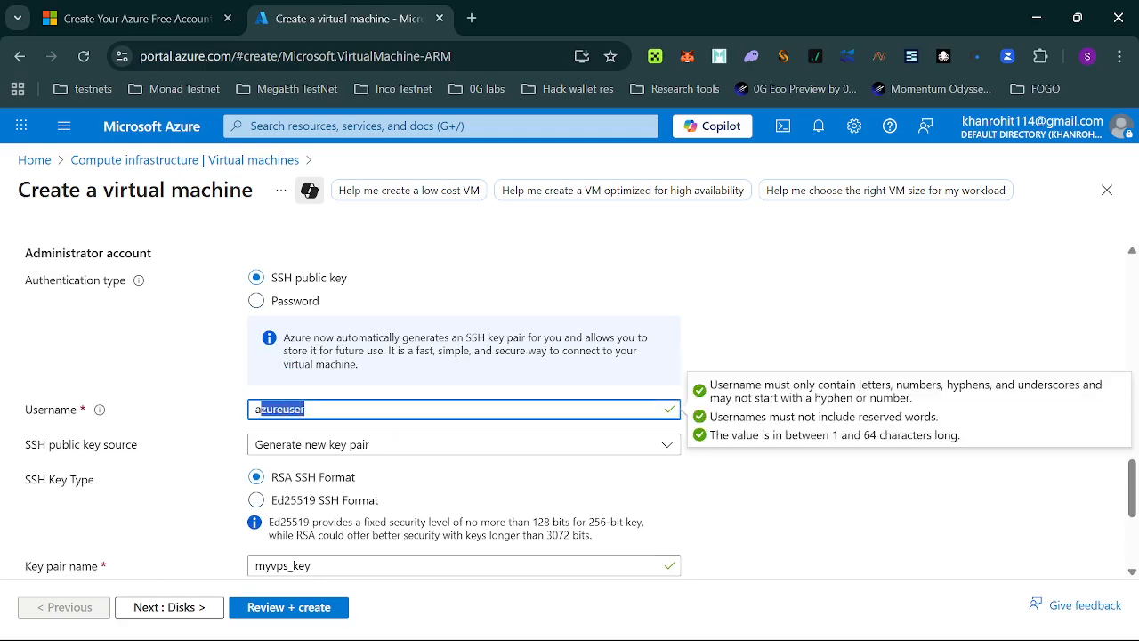
left_click(256, 409)
left_click(891, 442)
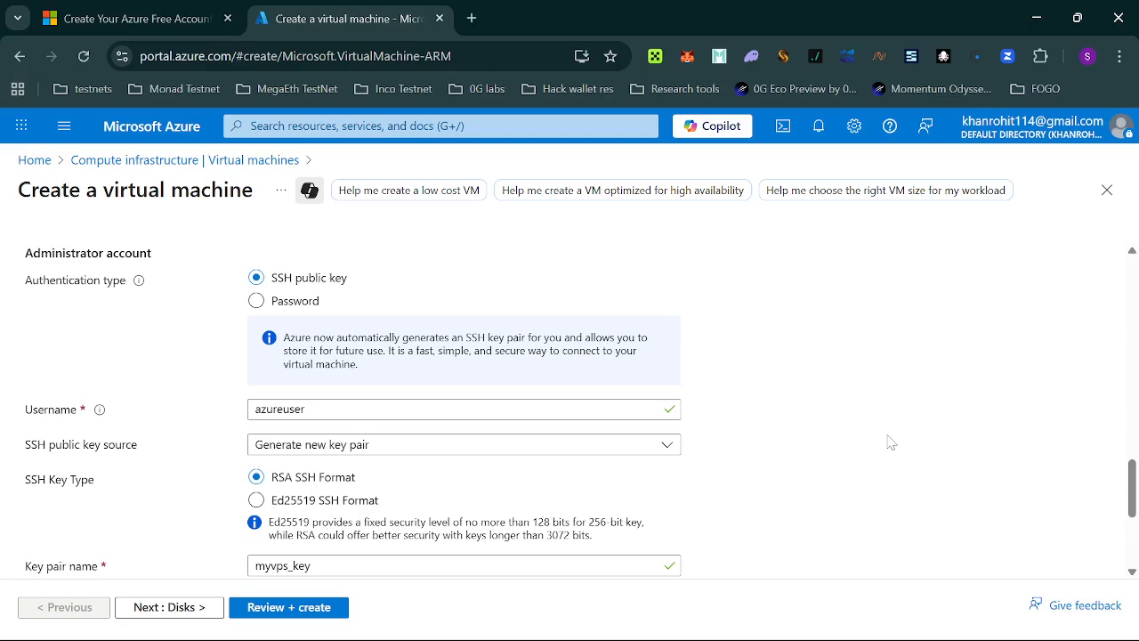
Replace the 'myvps' part of the SSH key pair name with a custom prefix.
scroll(846, 458, "down", 2)
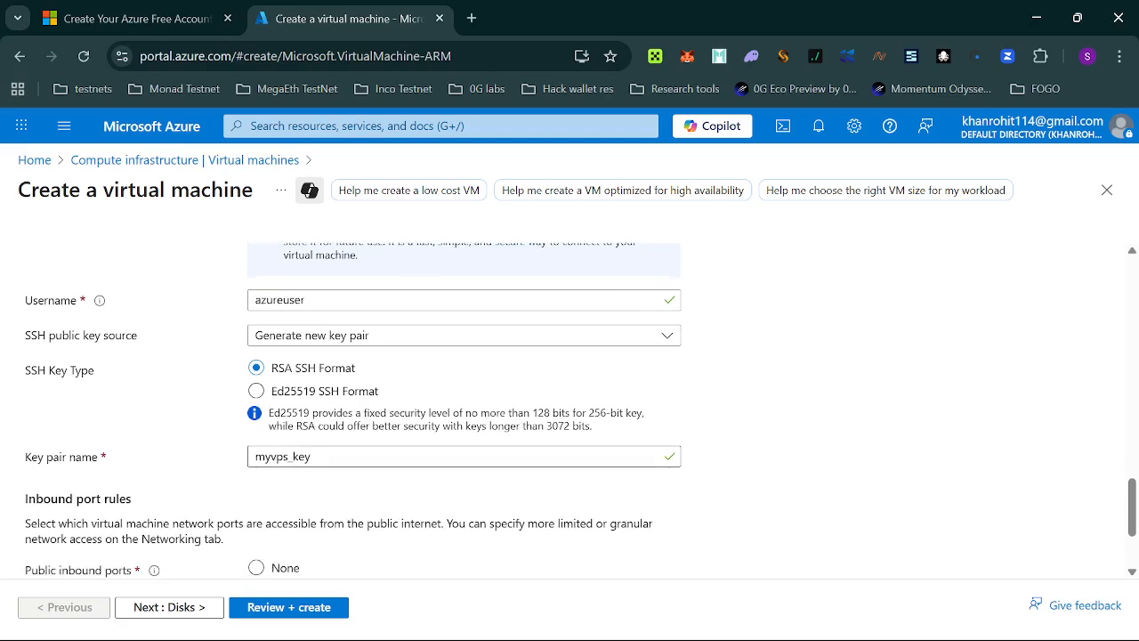
left_click_drag(289, 455, 256, 455)
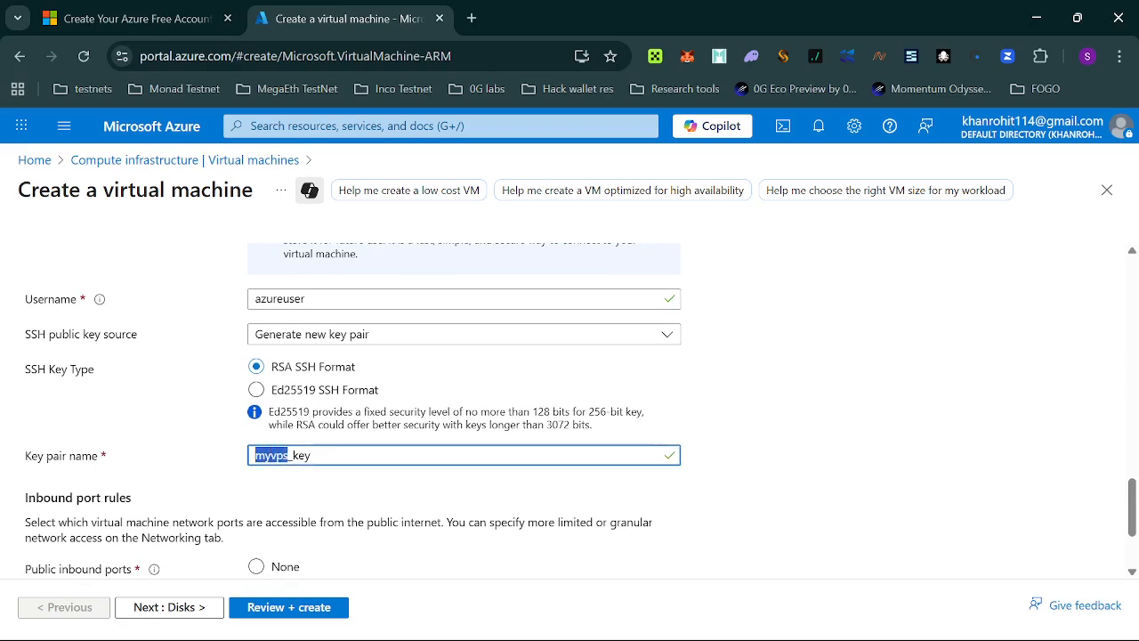
type("faseeh")
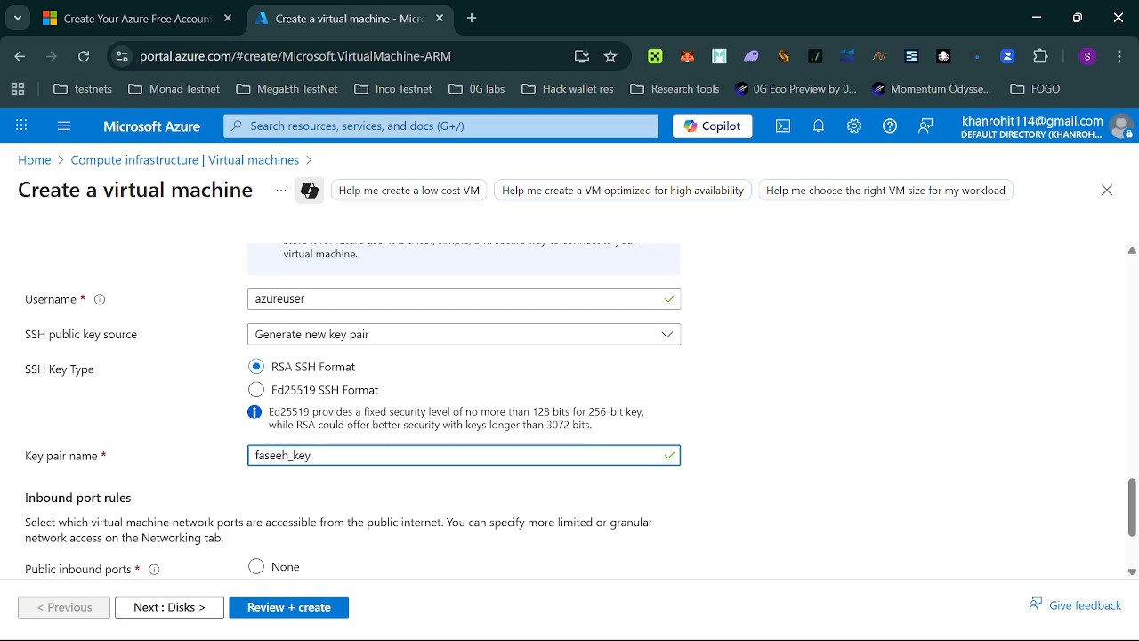
left_click(380, 392)
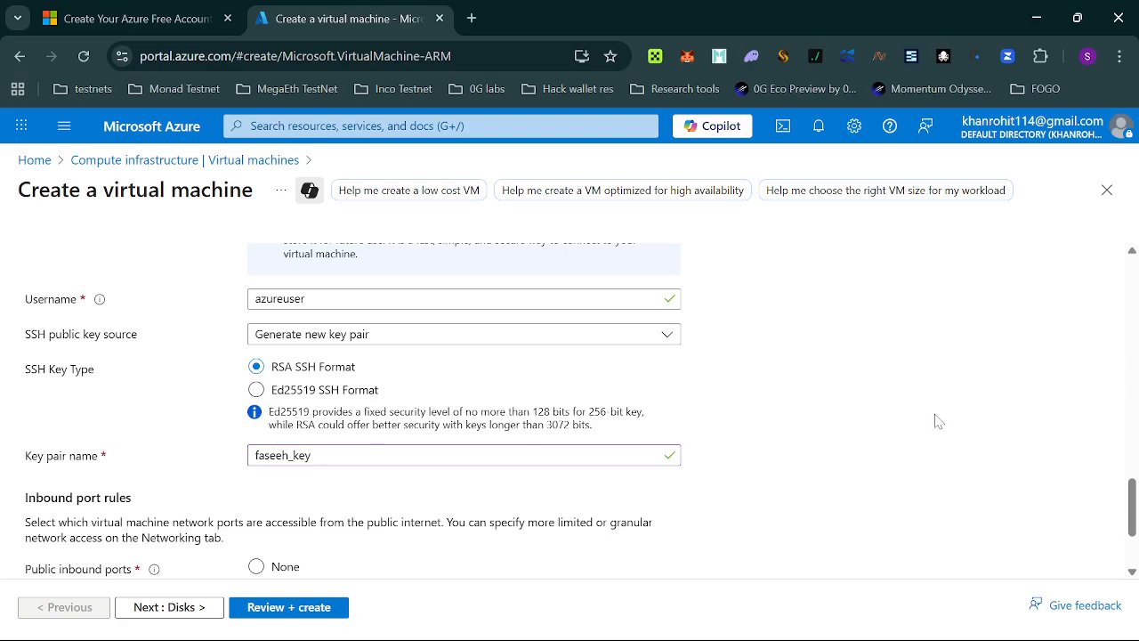
scroll(773, 415, "down", 3)
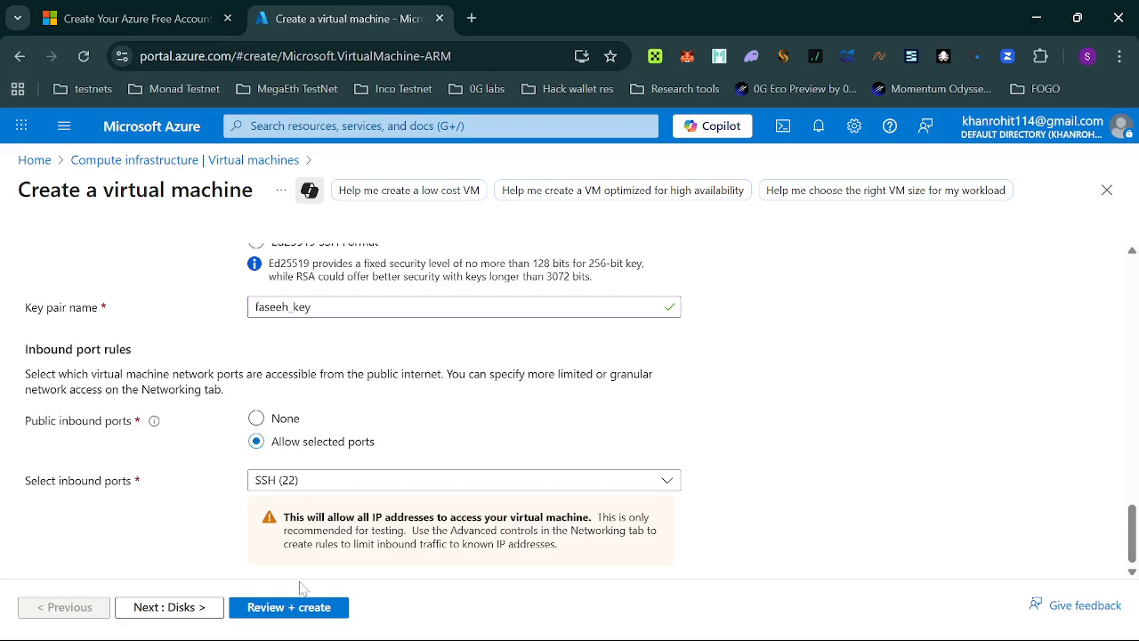
Run Review + create, wait for Validation passed, scroll the summary, and submit with Create.
left_click(312, 612)
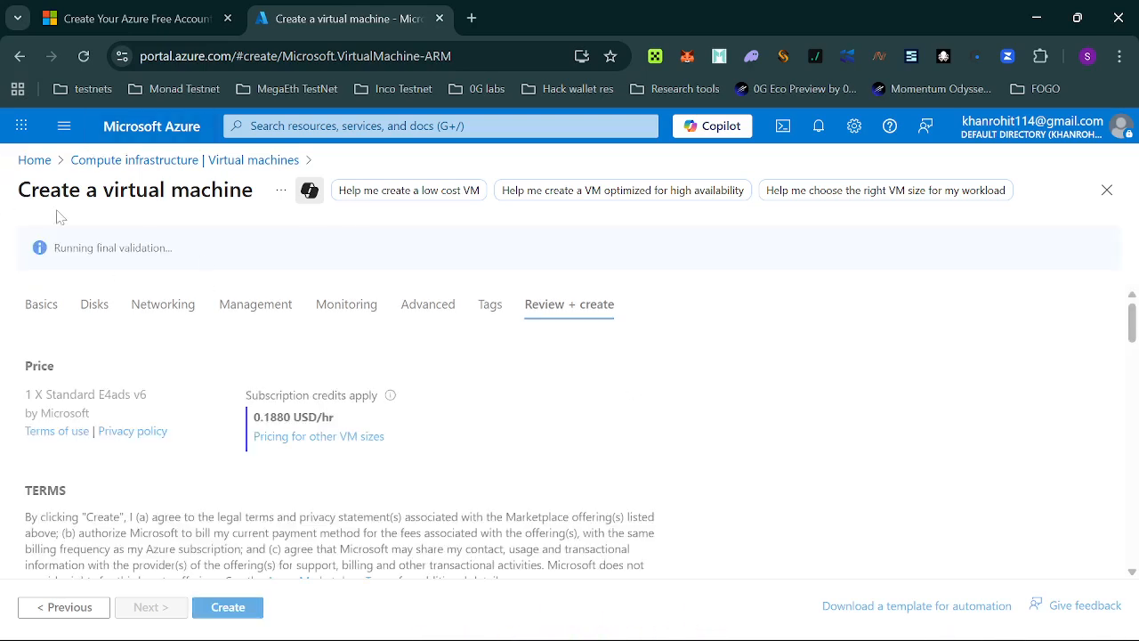
left_click_drag(50, 251, 169, 261)
left_click(252, 236)
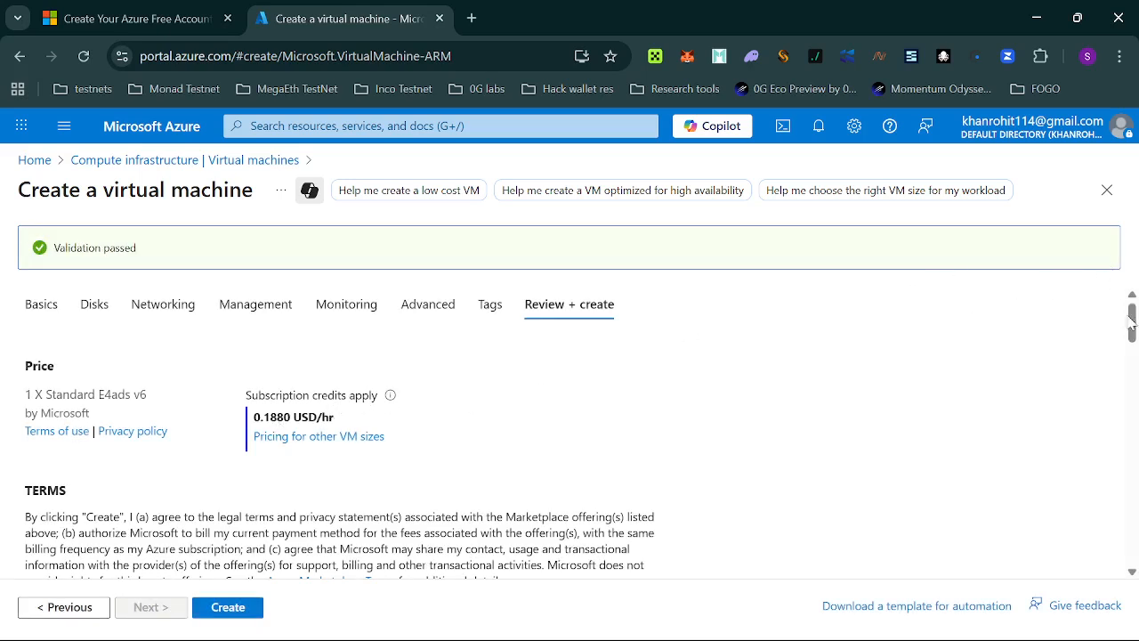
left_click_drag(1133, 331, 1134, 570)
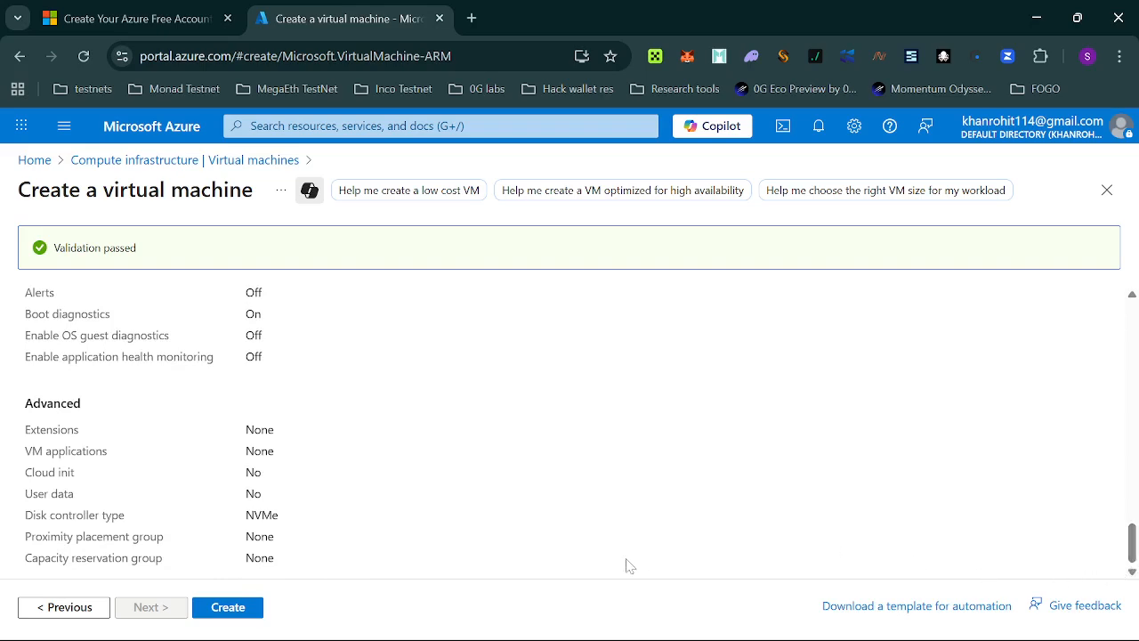
left_click(258, 614)
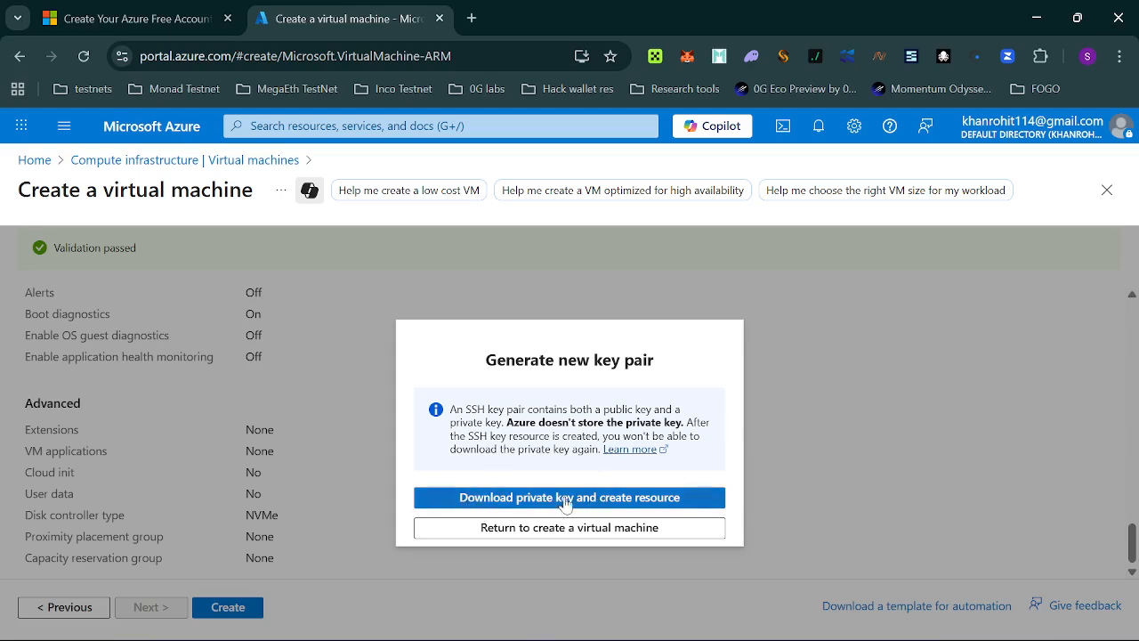
Download the private key and create the myvps VM resource.
left_click(634, 508)
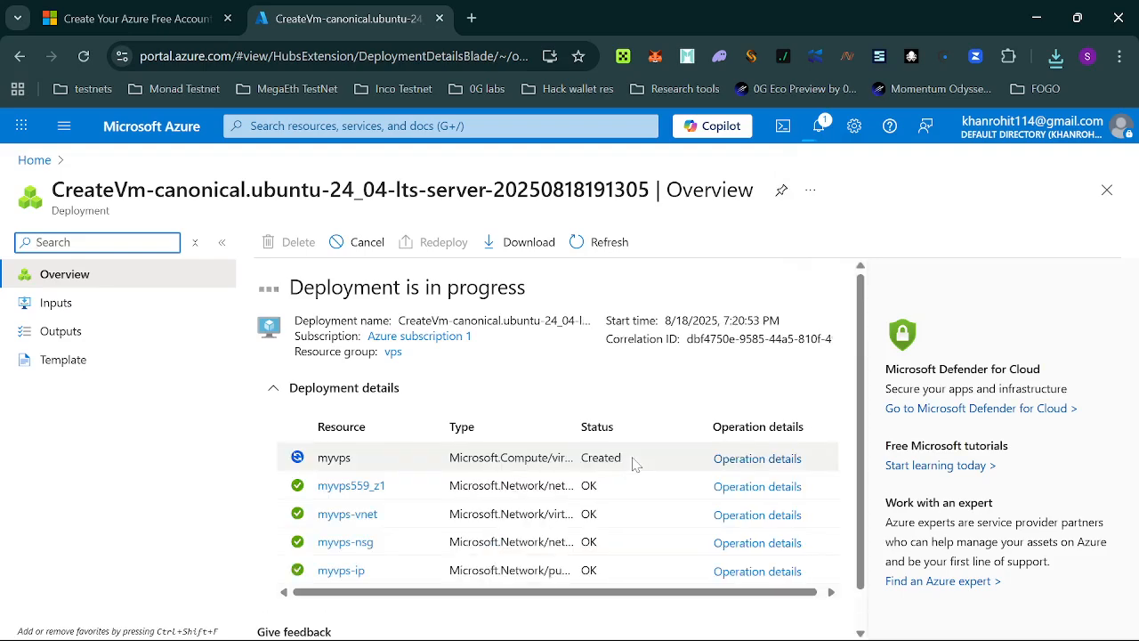
Open the Virtual machines list from the portal menu, showing myvps running.
left_click(610, 244)
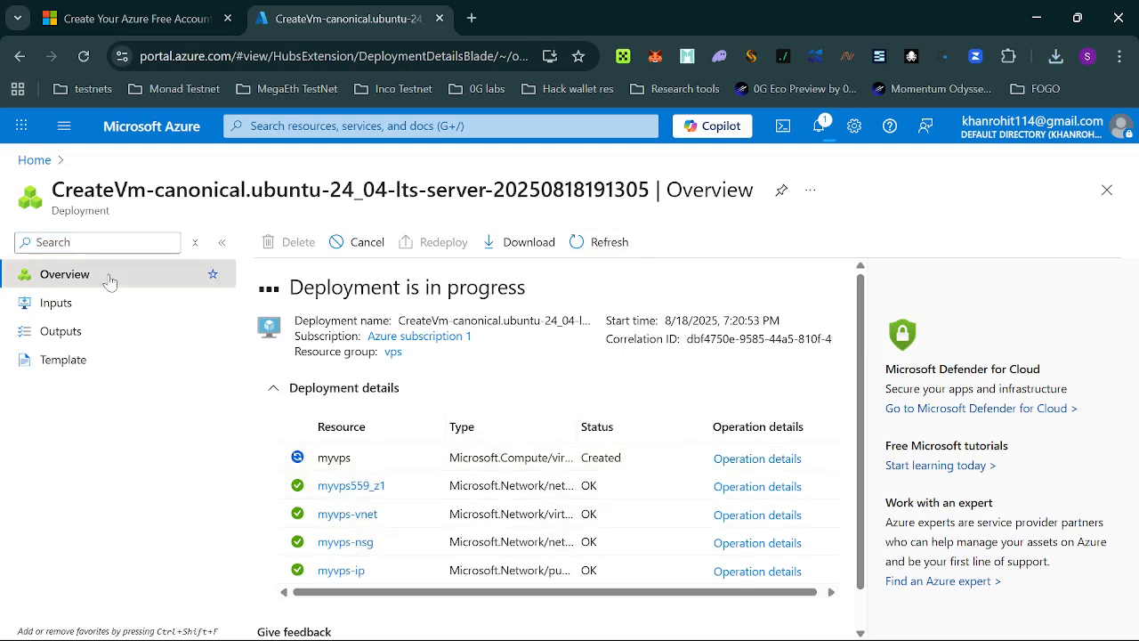
left_click(63, 125)
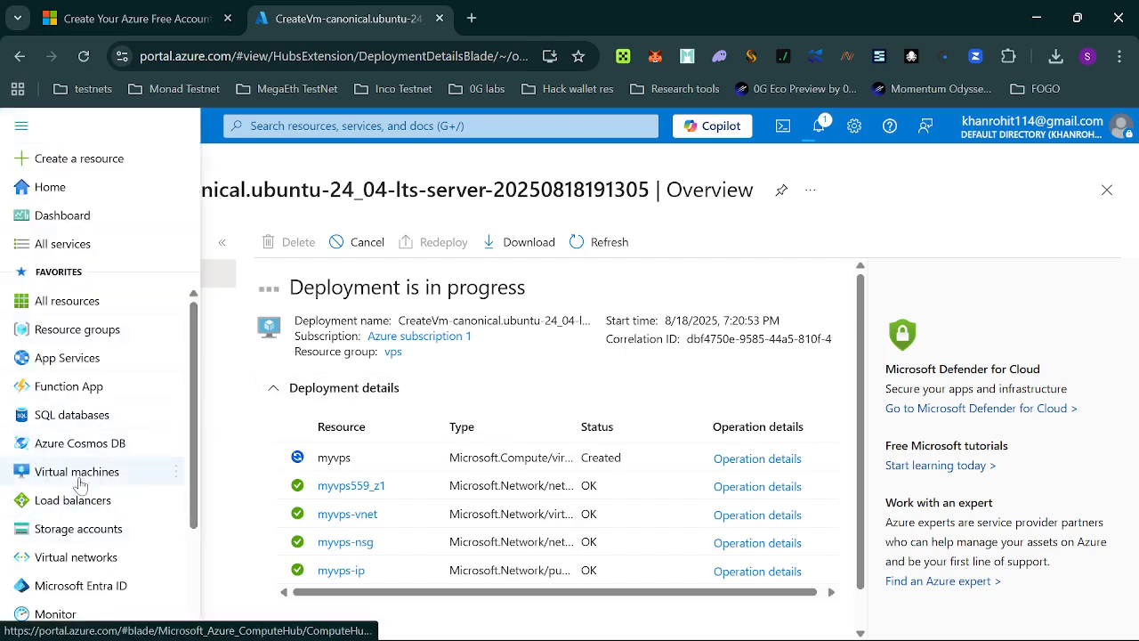
mouse_move(79, 485)
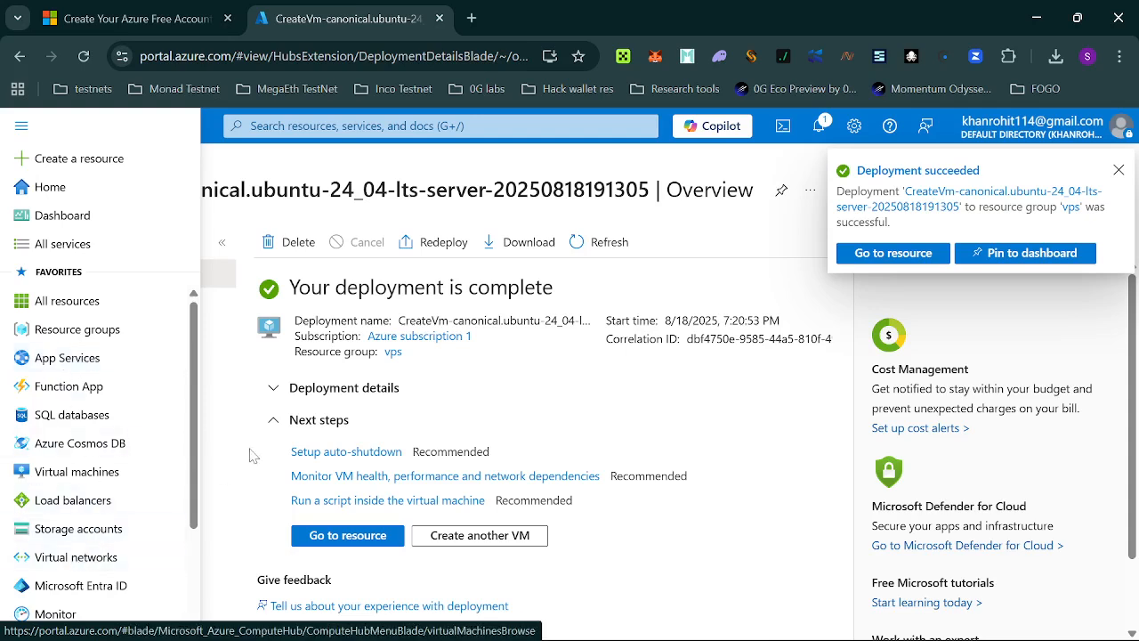
left_click_drag(192, 366, 192, 462)
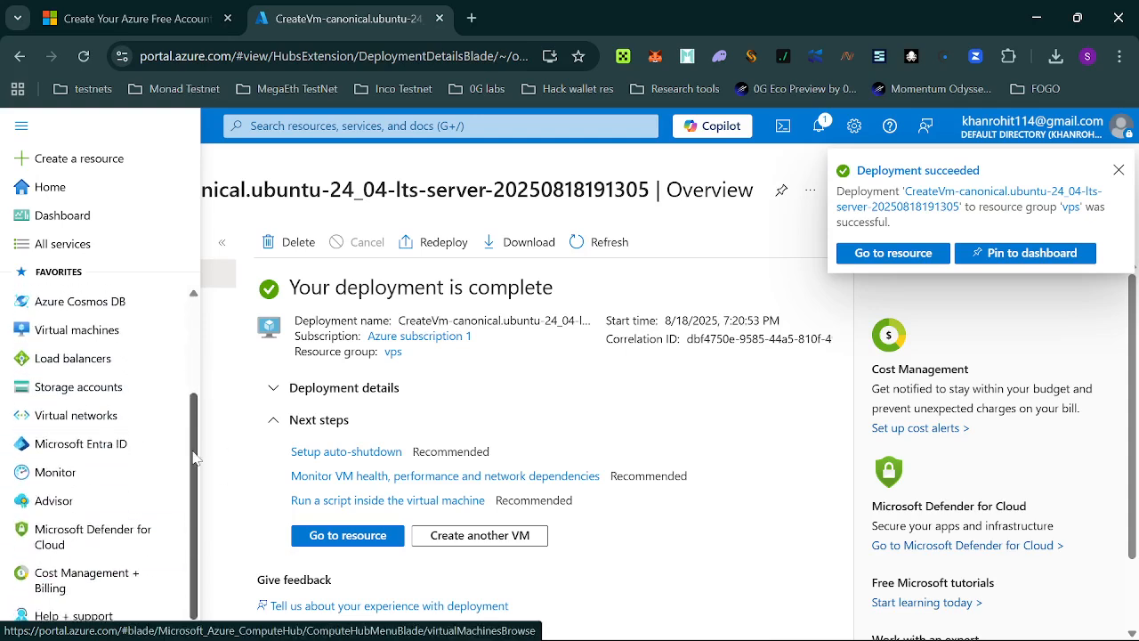
scroll(169, 441, "up", 1)
left_click(83, 391)
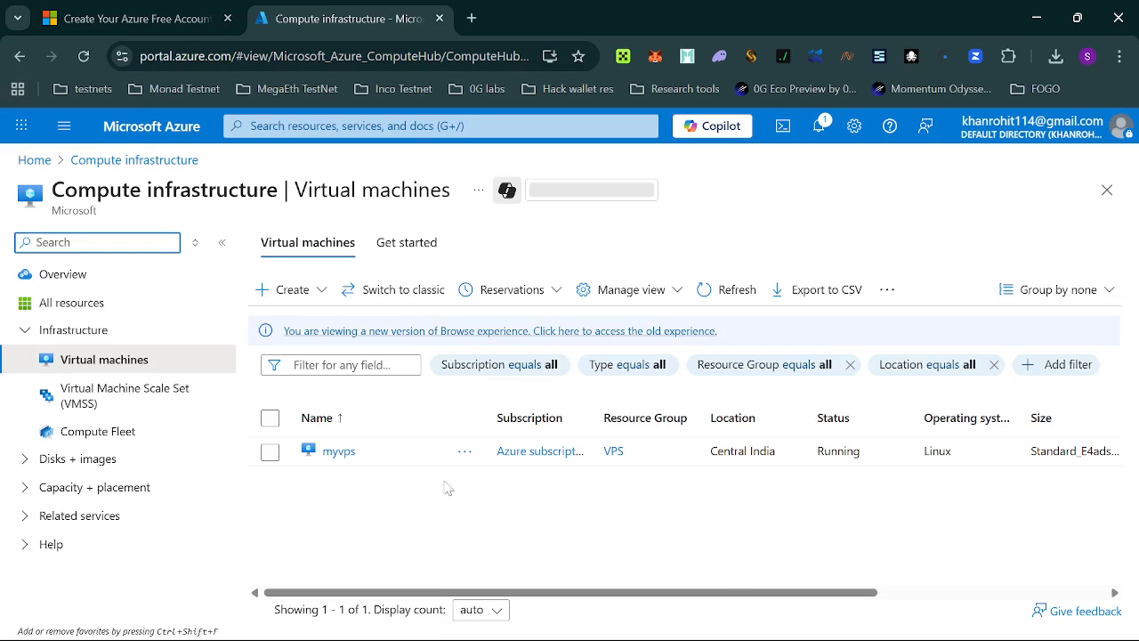
Select myvps's public IP address 4.240.84.230 in the table.
left_click_drag(553, 592, 854, 606)
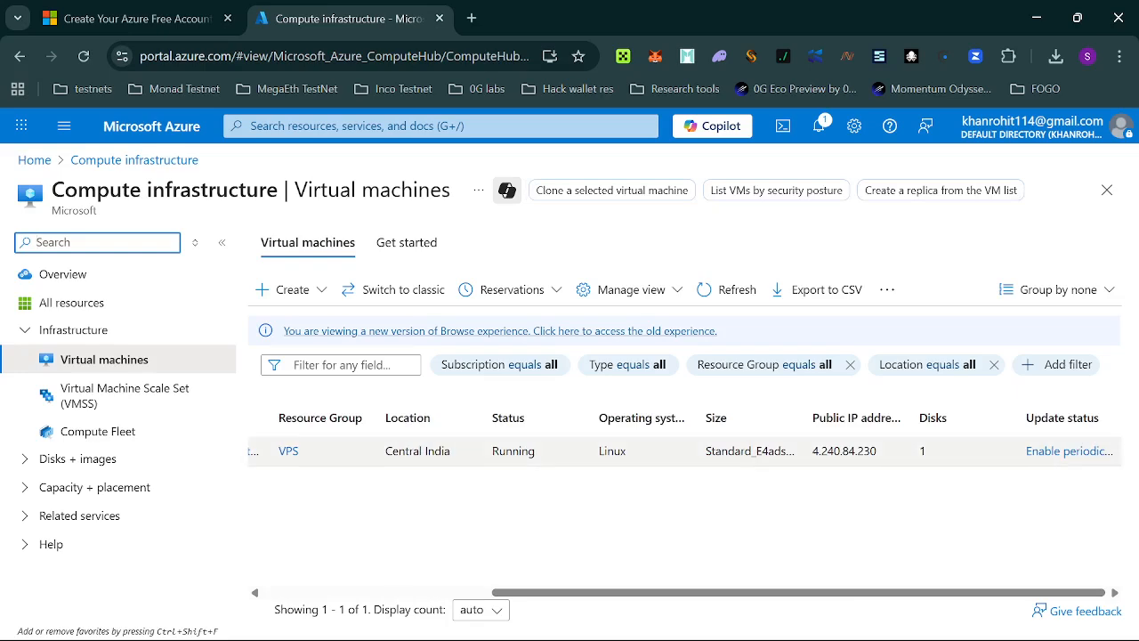
left_click_drag(812, 451, 877, 451)
key("ctrl+c")
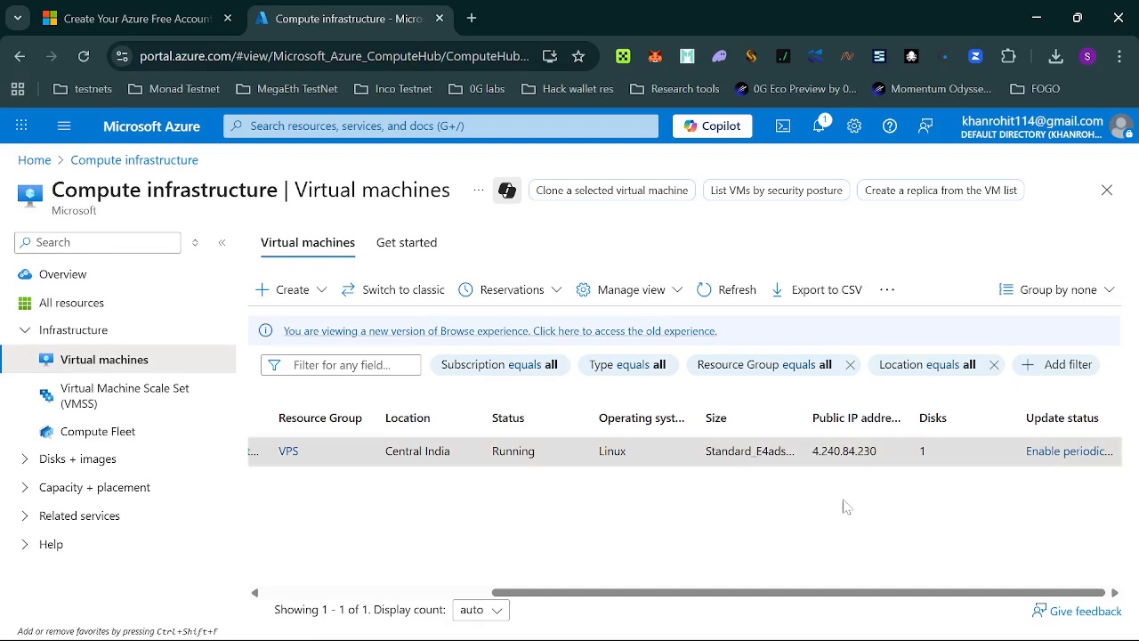
key("super")
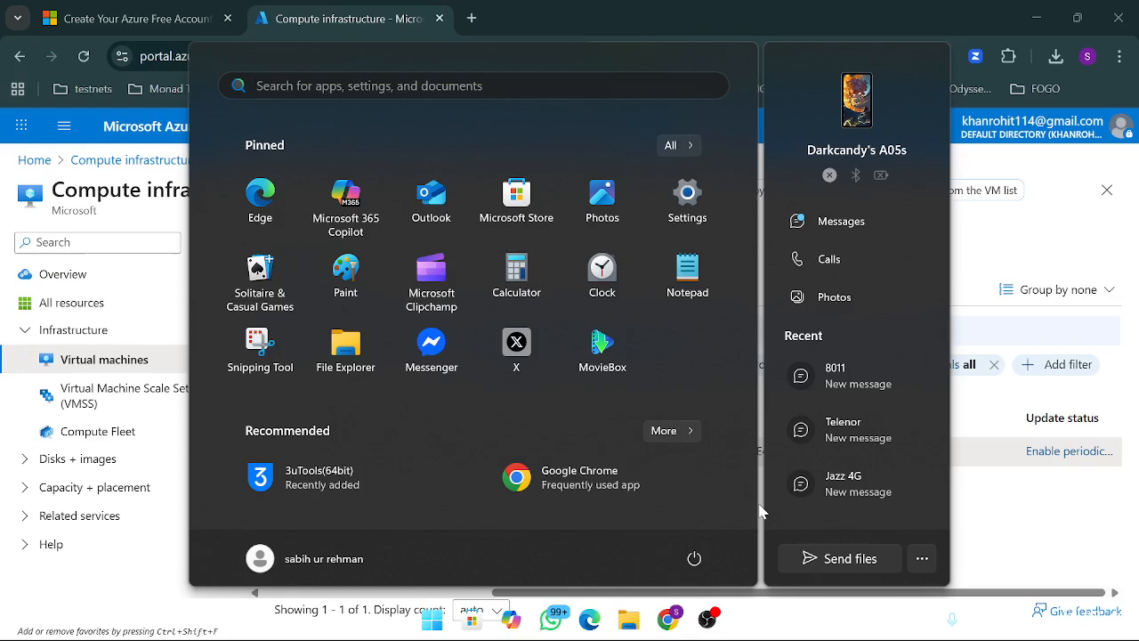
Search 'ter' in the Start menu and launch Termius.
type("ter")
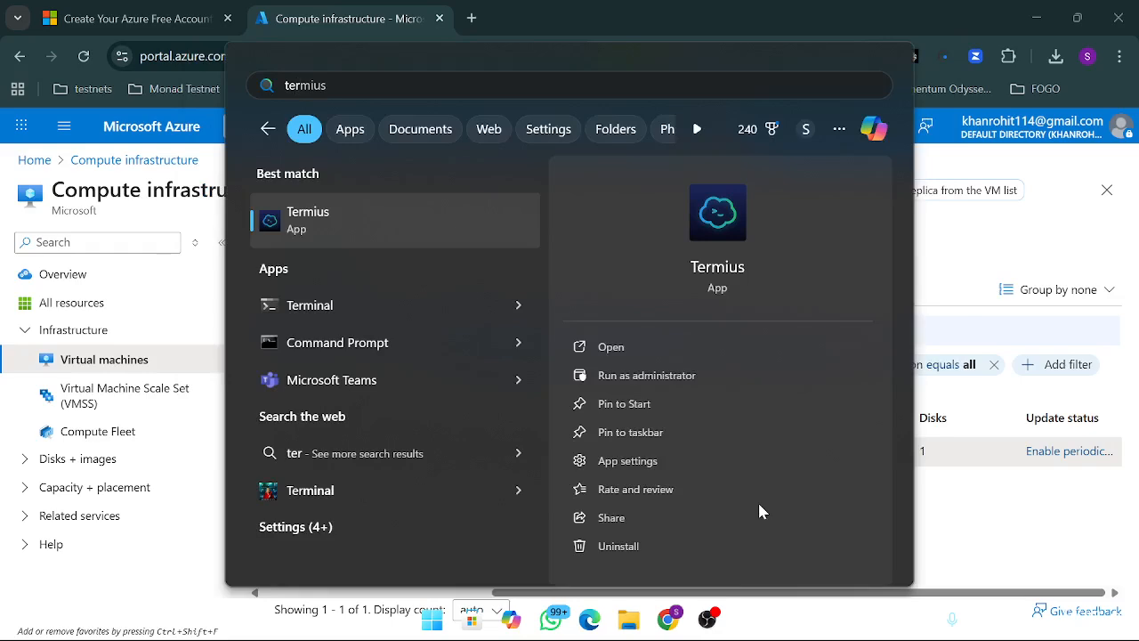
key("Tab")
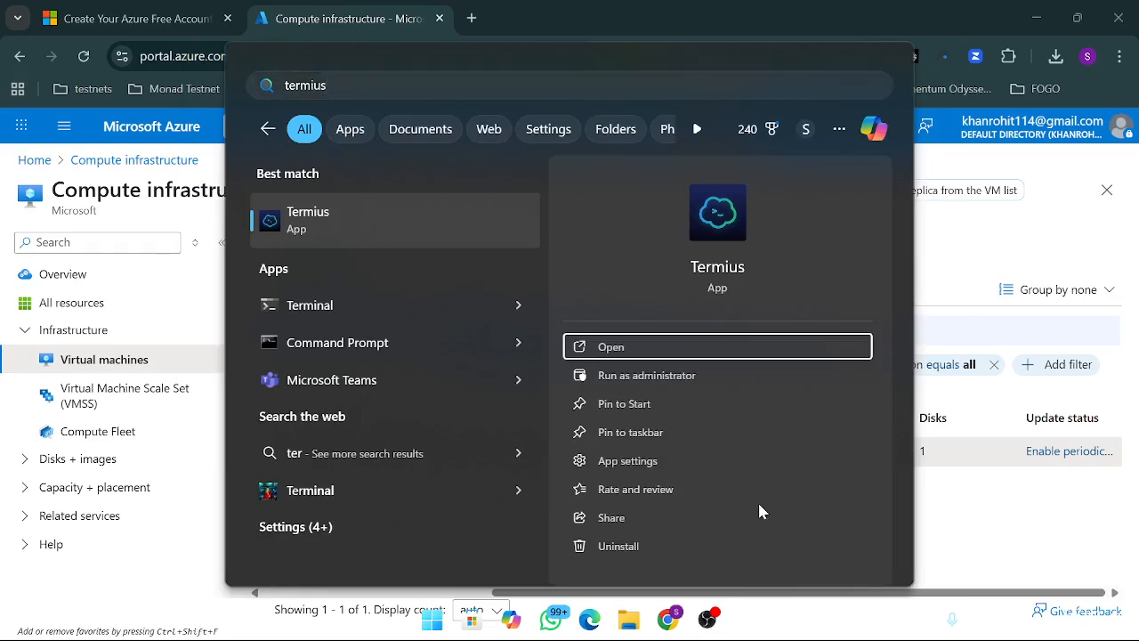
key("Return")
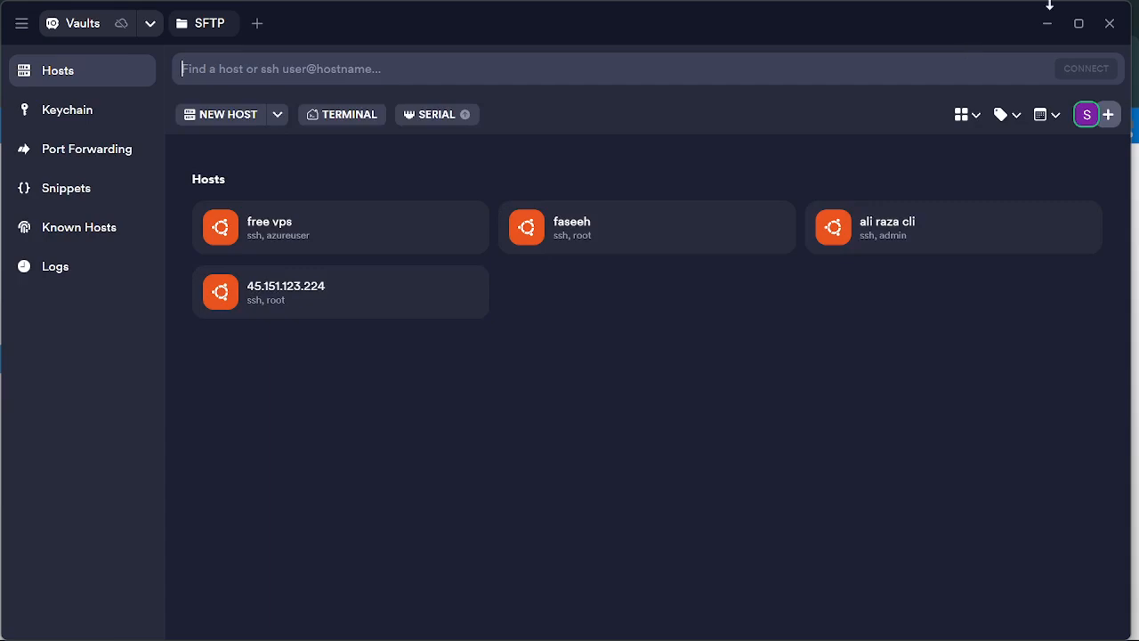
Maximize Termius and add a new host at 4.240.84.230 labelled 'free vps2'.
left_click(1091, 18)
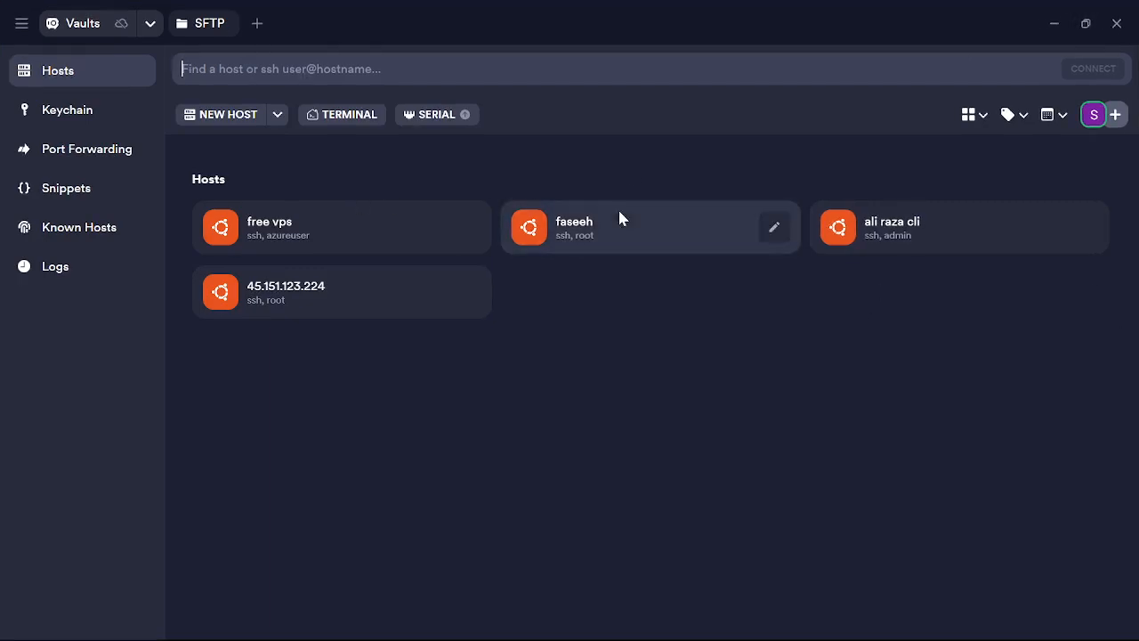
left_click(278, 115)
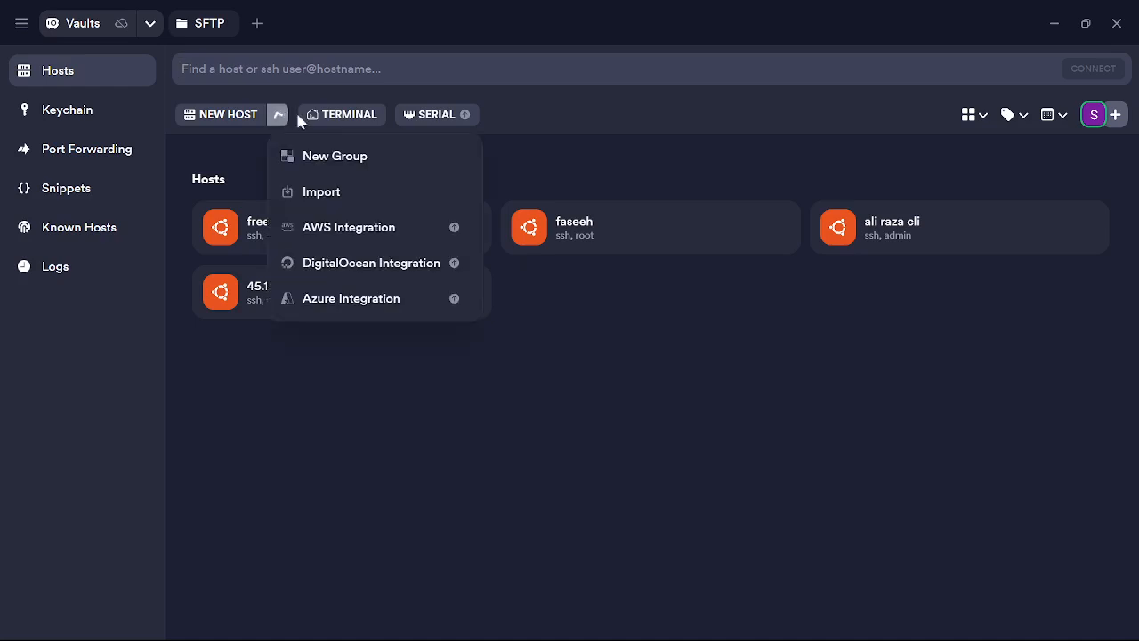
left_click(242, 116)
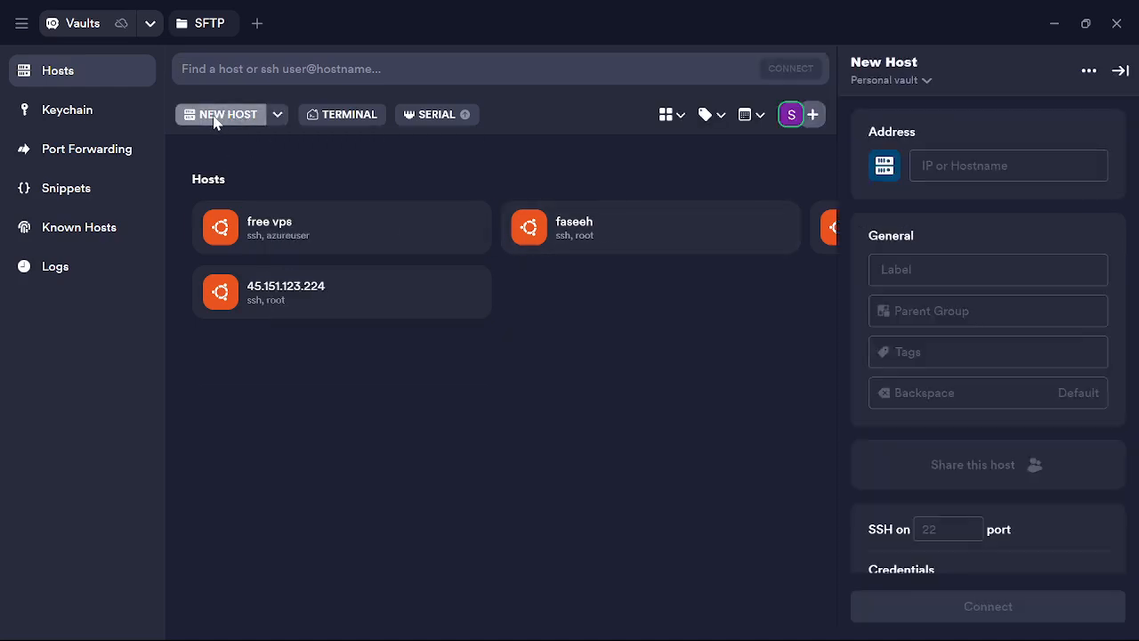
left_click(987, 166)
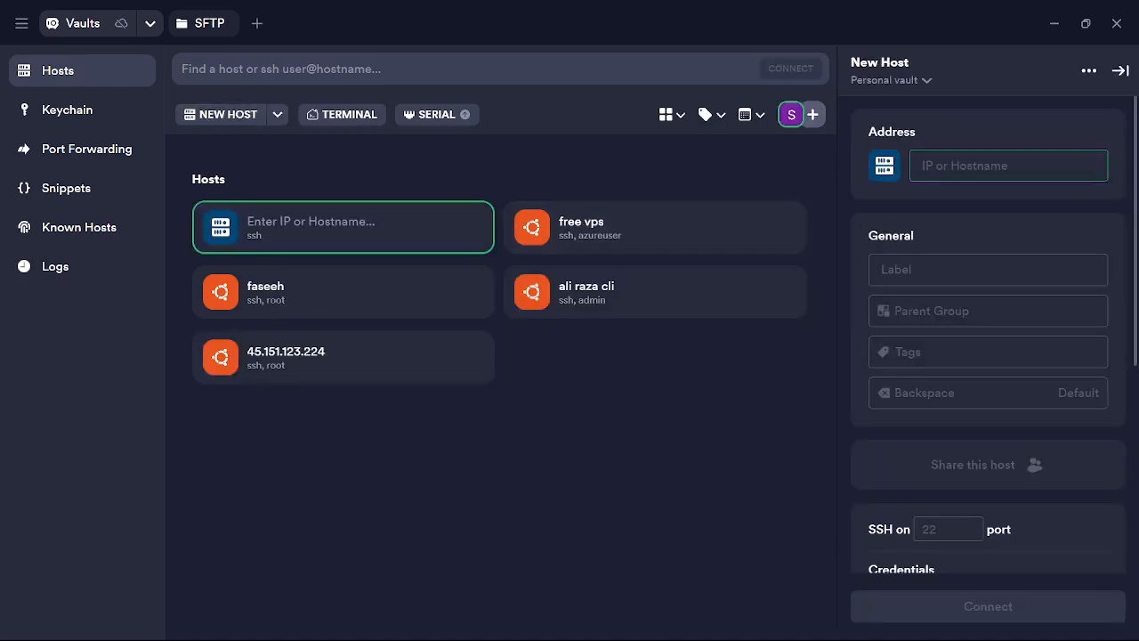
key("ctrl+v")
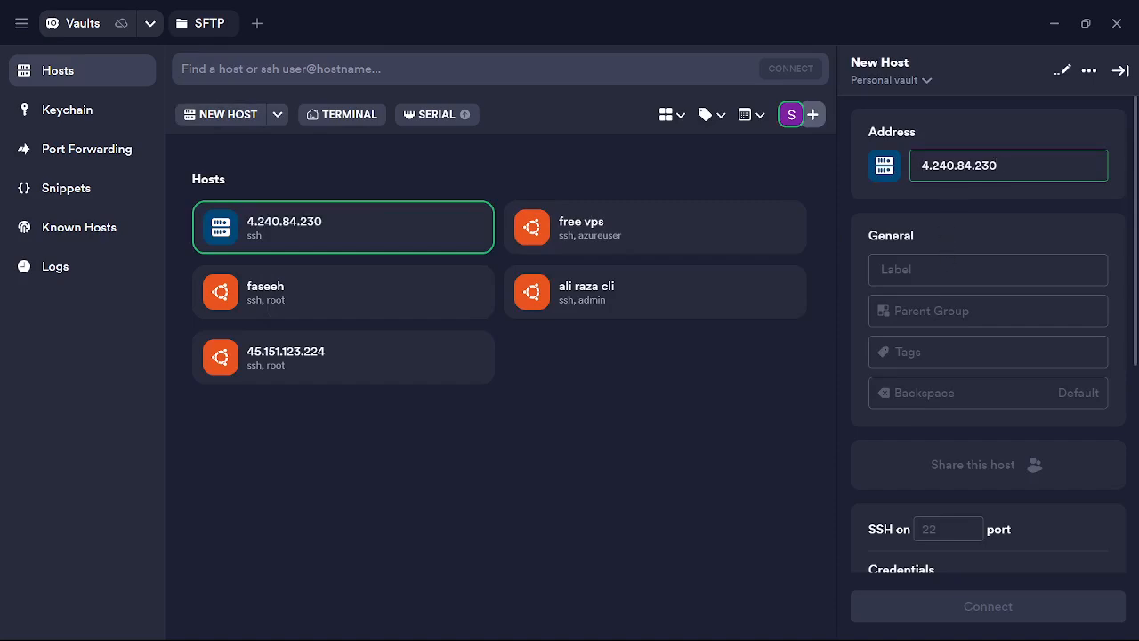
left_click(944, 267)
type("free ")
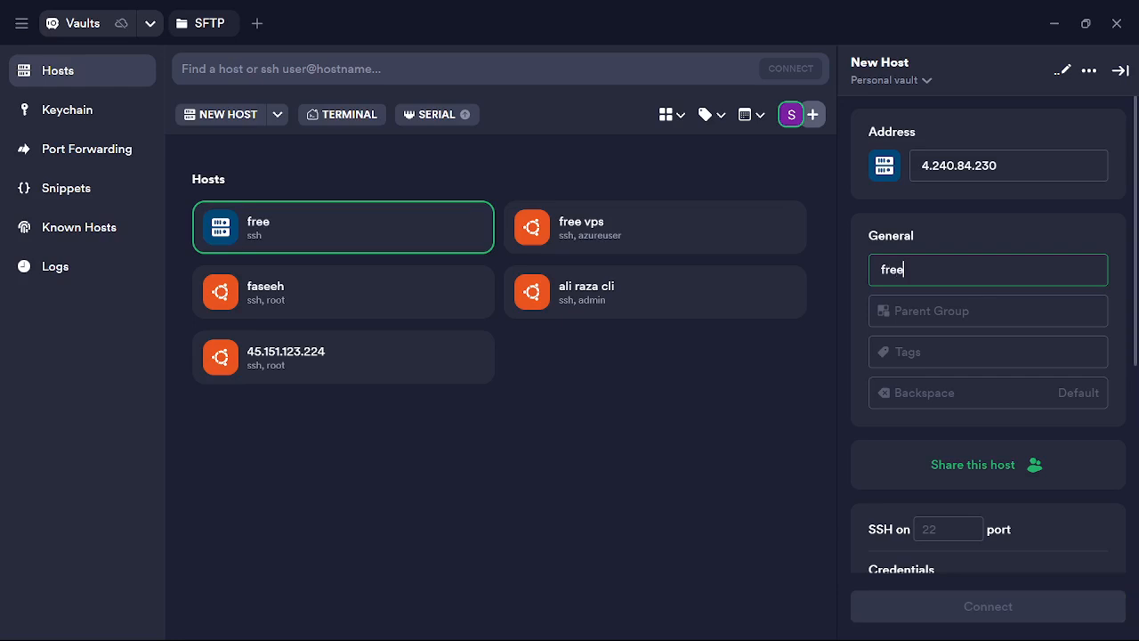
type("vps2")
Enter azureuser as the host's username and connect to free vps2.
scroll(998, 488, "down", 2)
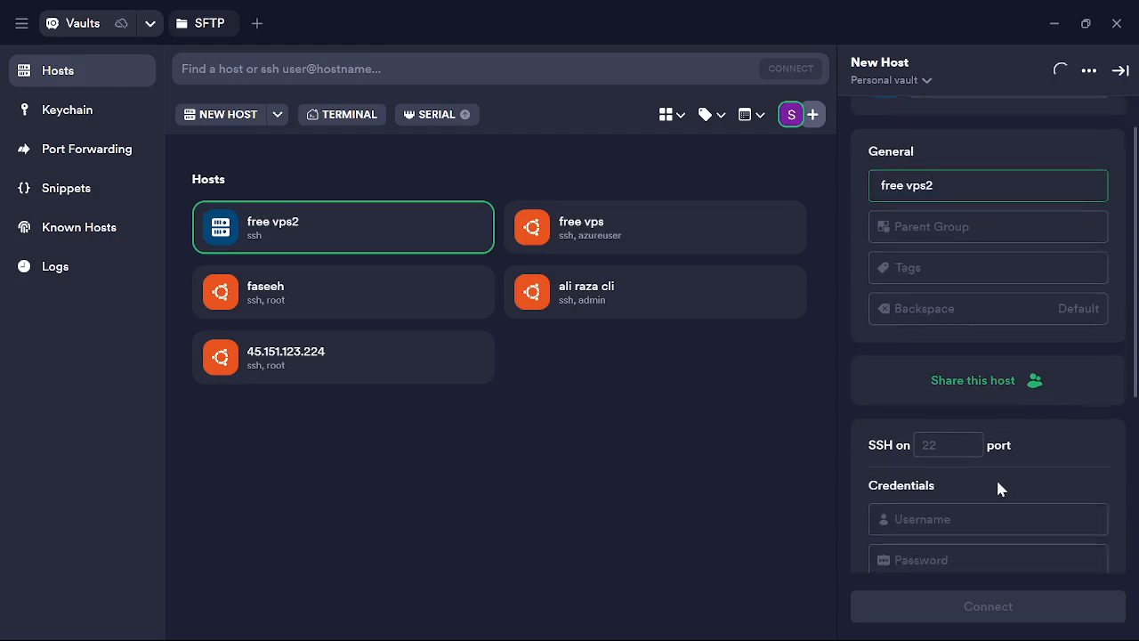
scroll(997, 487, "down", 2)
left_click(940, 447)
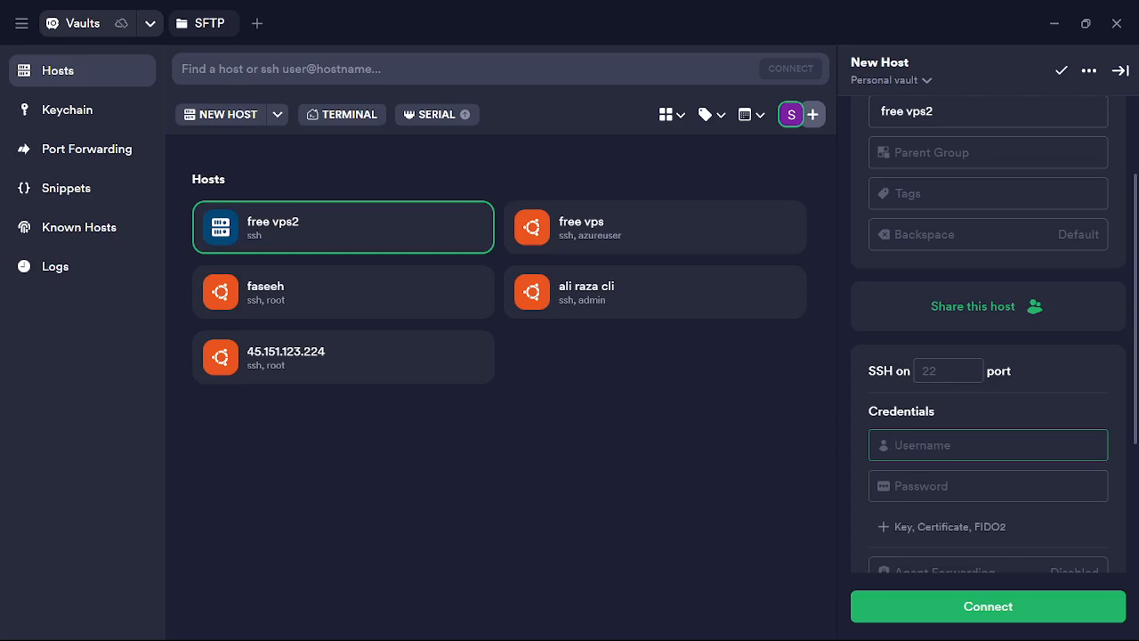
type("azureuser")
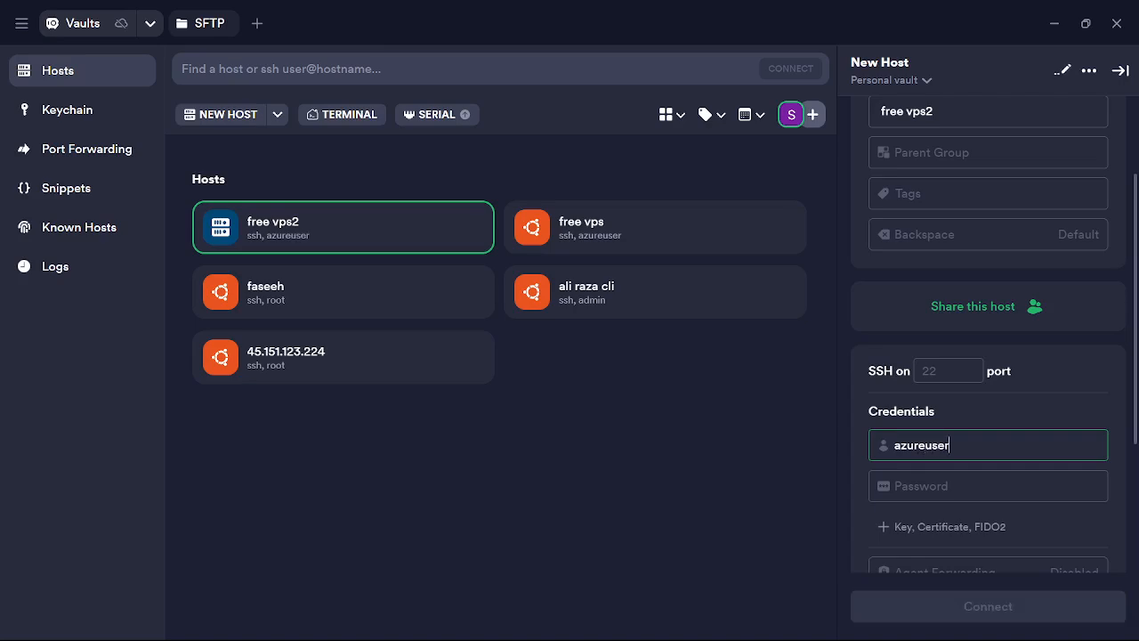
scroll(1006, 400, "down", 1)
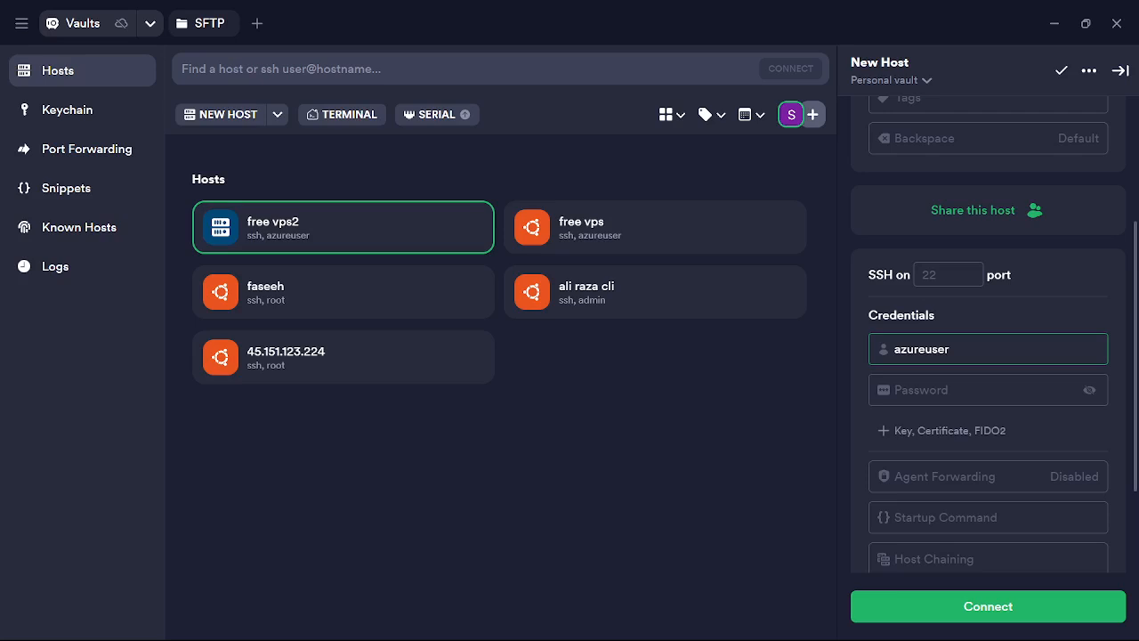
left_click(1029, 610)
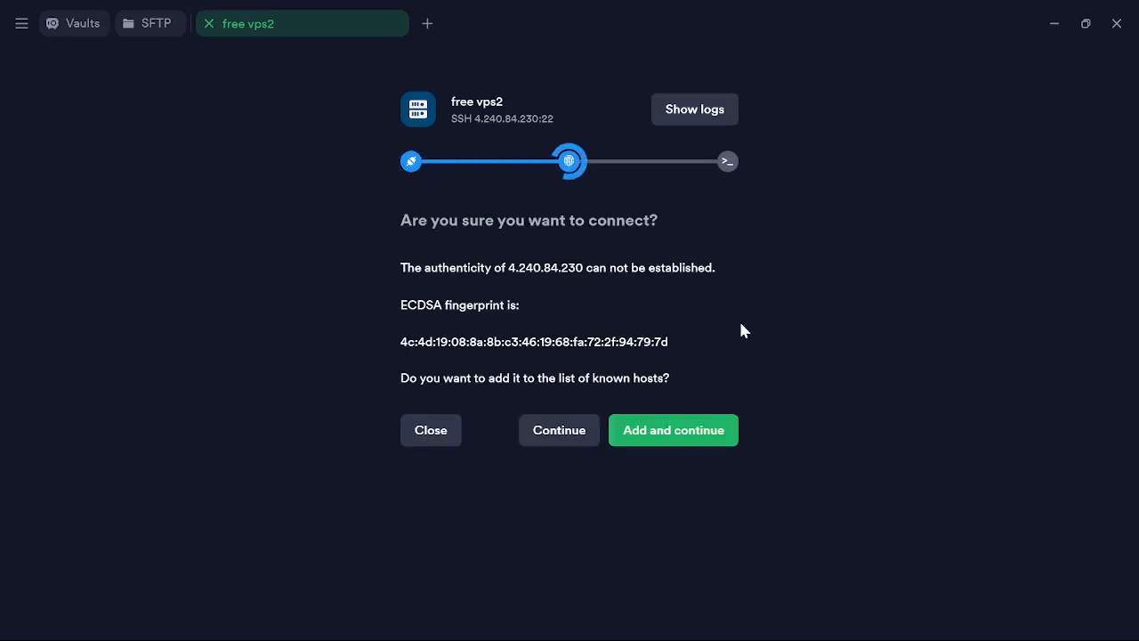
Accept the host fingerprint, dismiss the new key panel, and close the free vps2 connection.
left_click(665, 434)
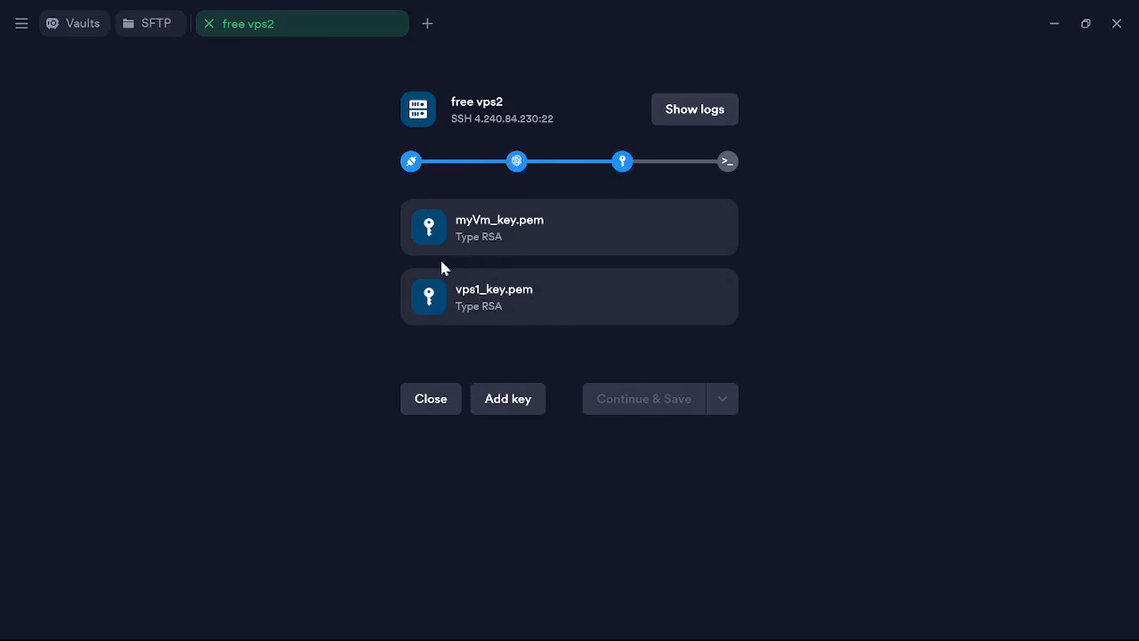
left_click(528, 405)
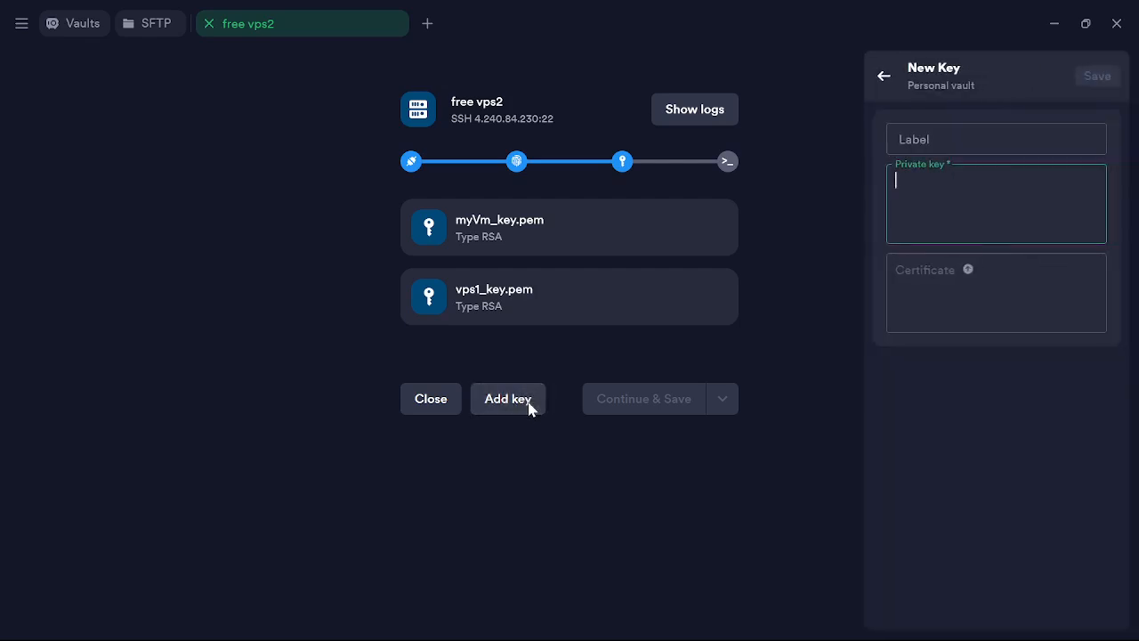
left_click(1012, 529)
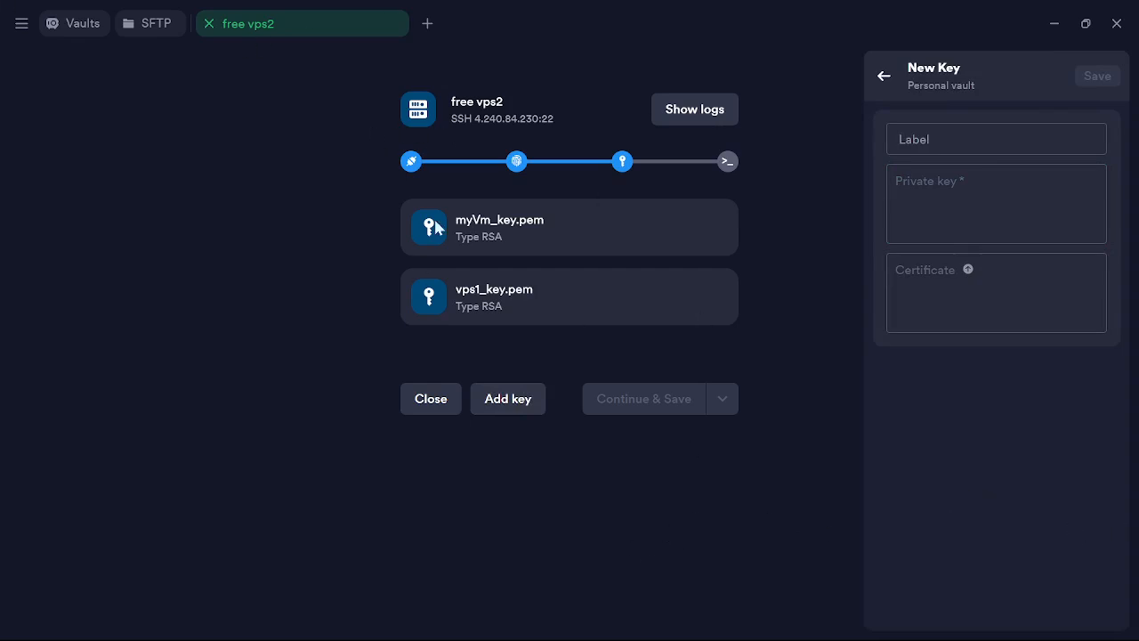
left_click(427, 401)
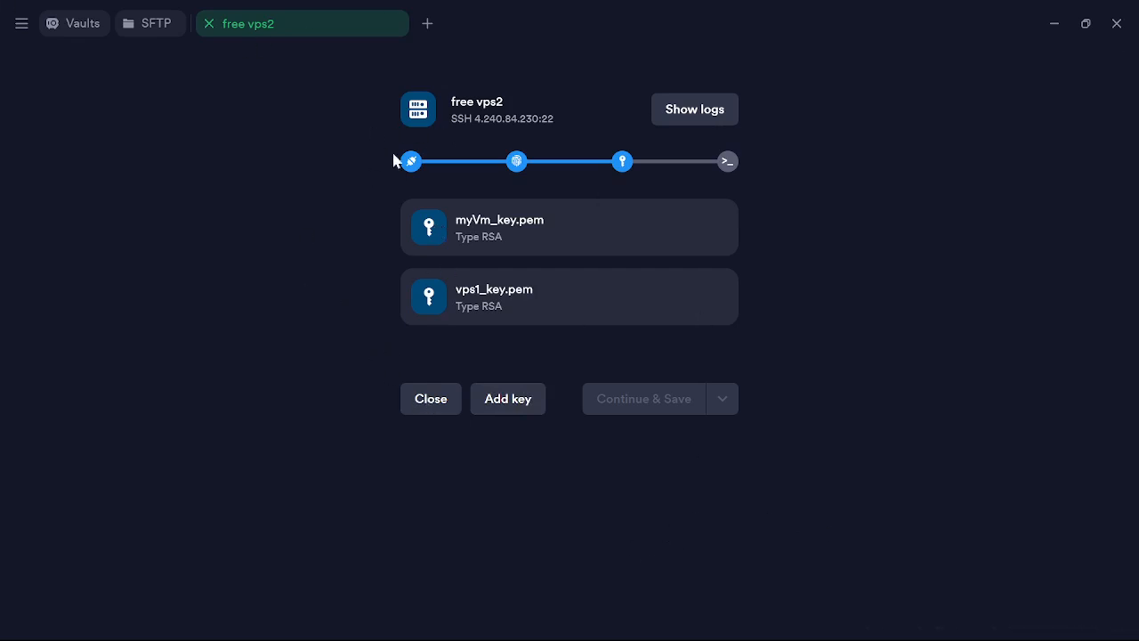
left_click(209, 24)
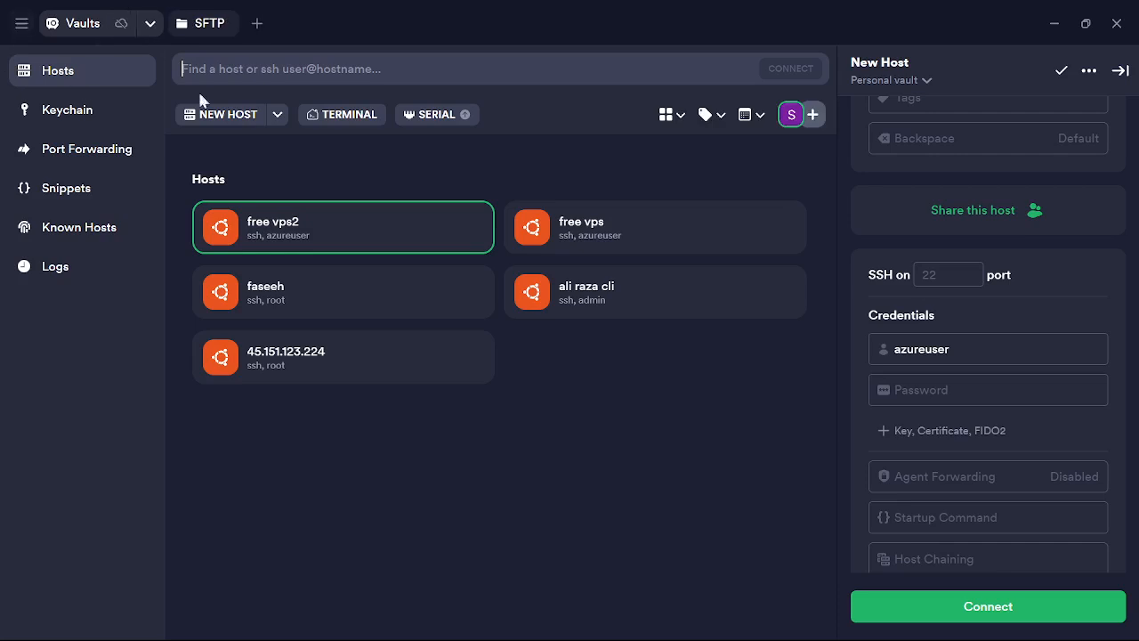
Import the downloaded .pem private key into the Keychain, then return to Hosts.
left_click(73, 112)
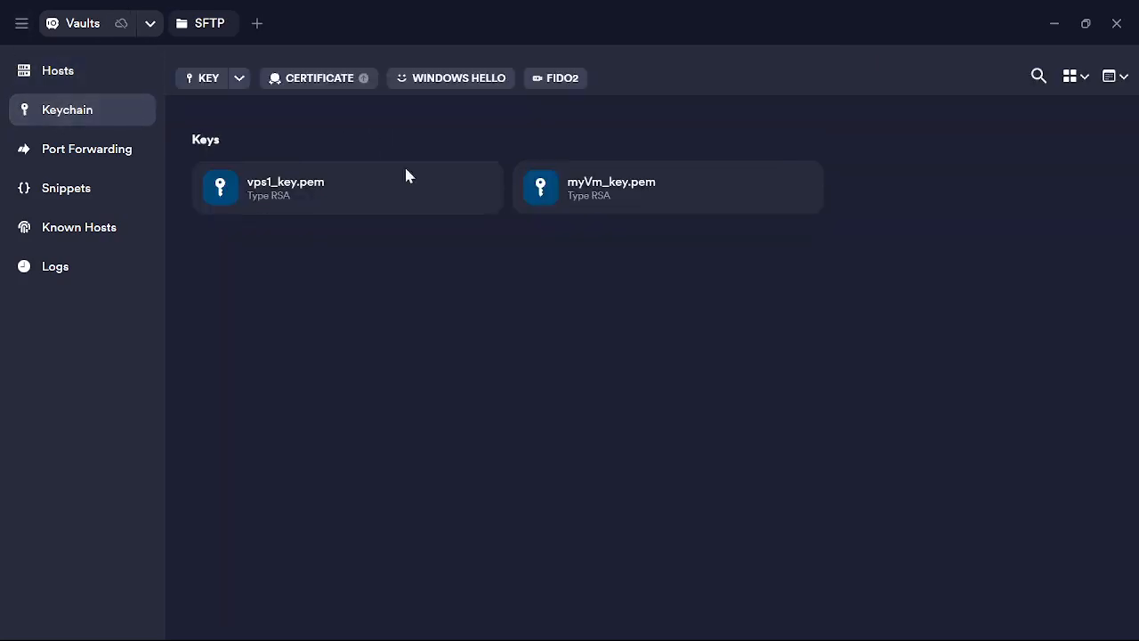
left_click(240, 79)
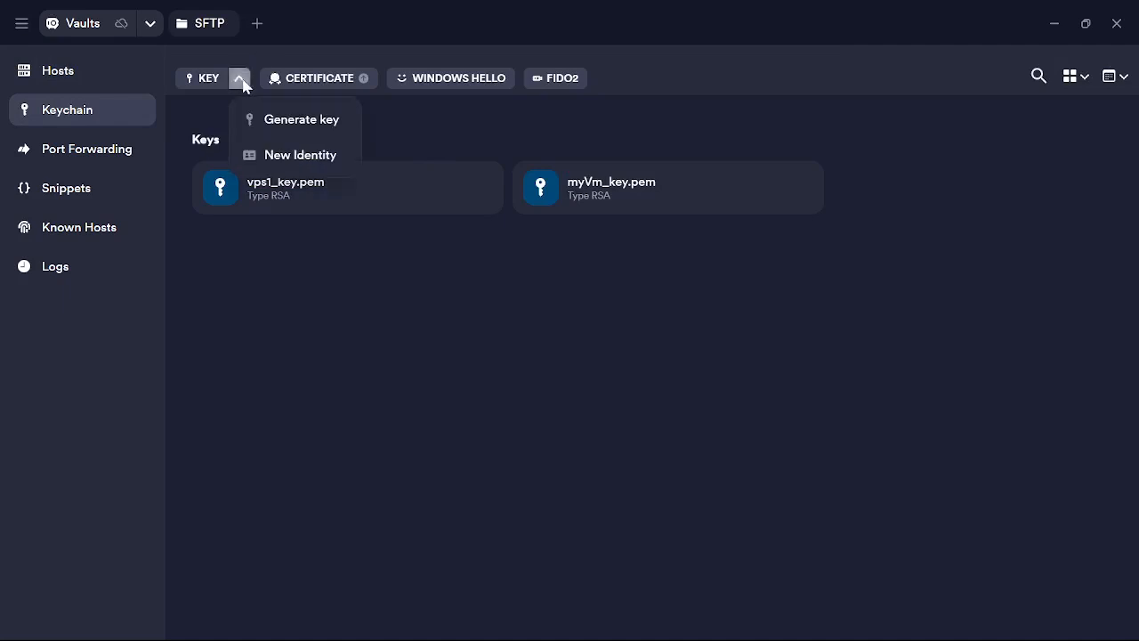
left_click(205, 79)
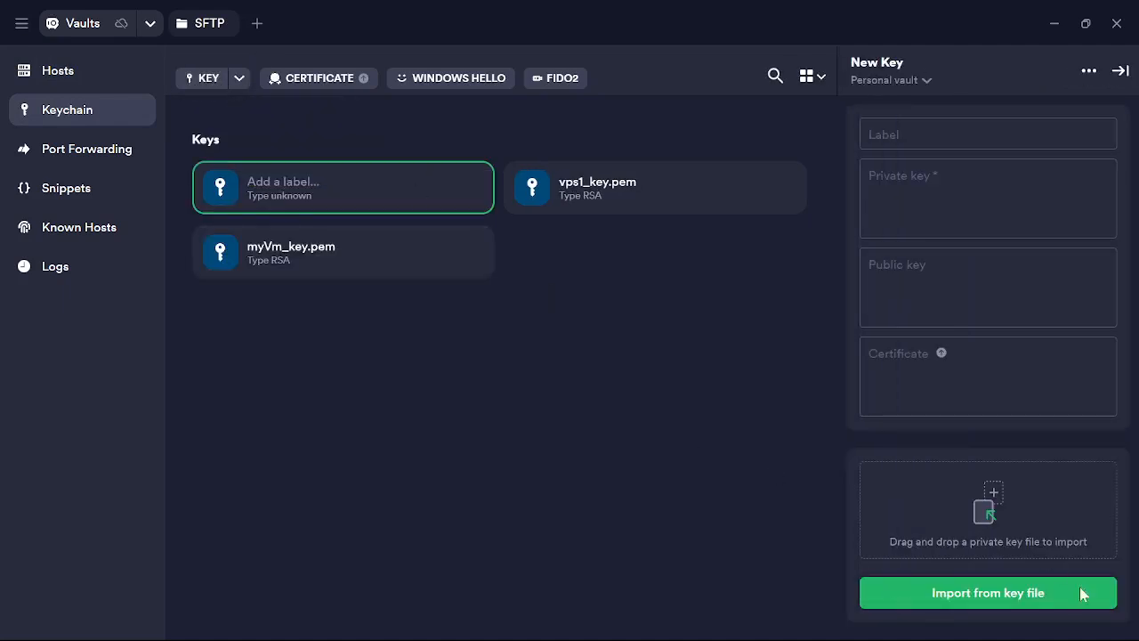
left_click(959, 510)
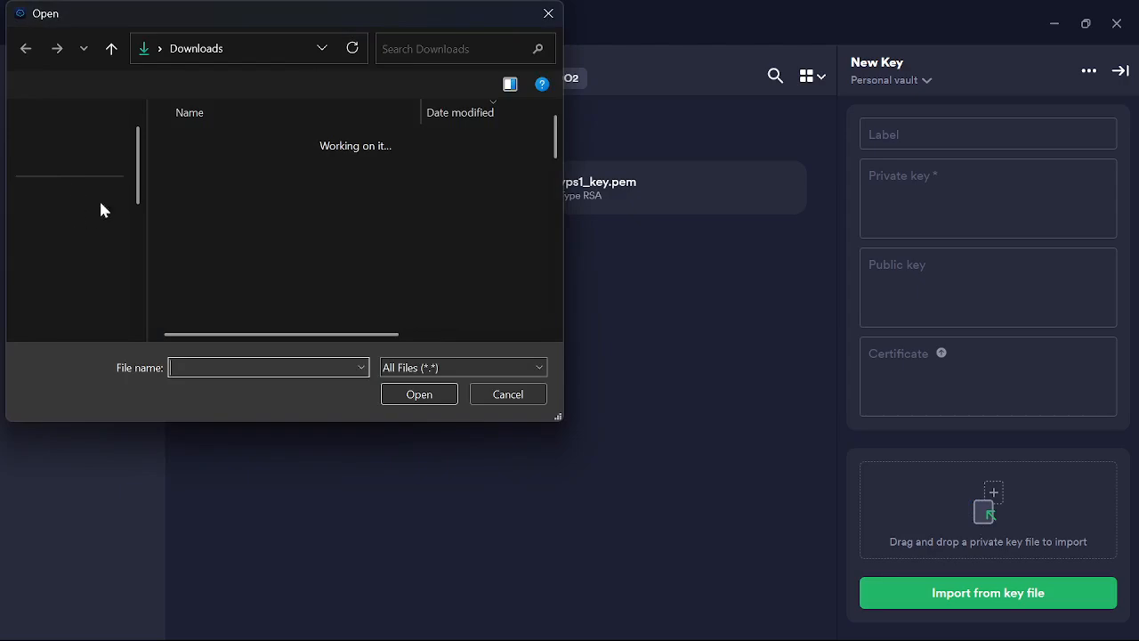
left_click(230, 164)
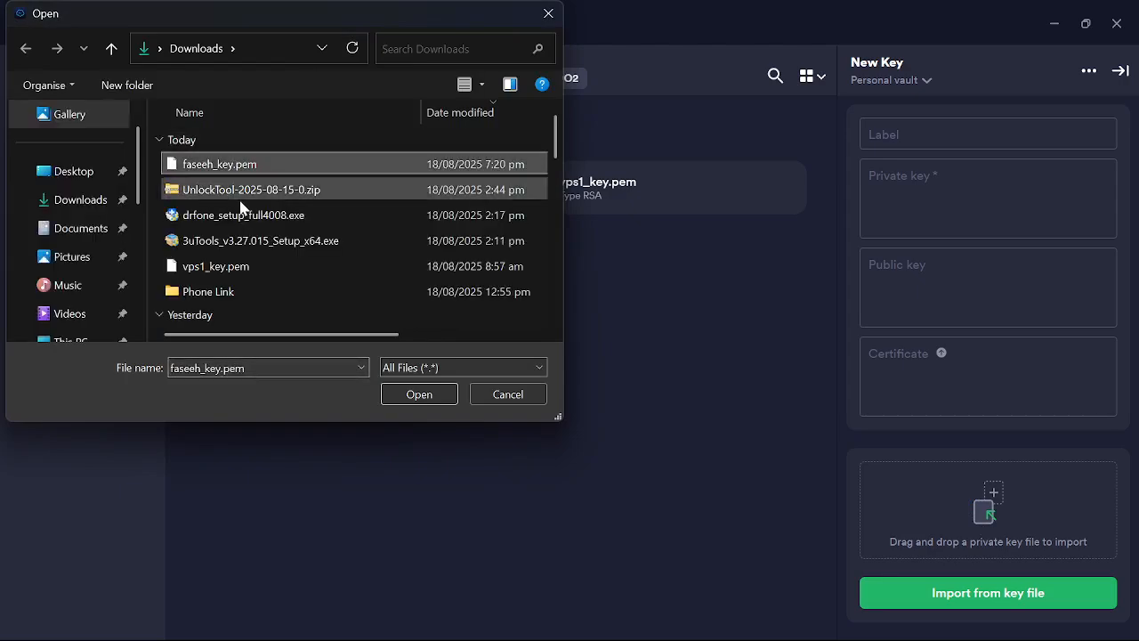
left_click(396, 393)
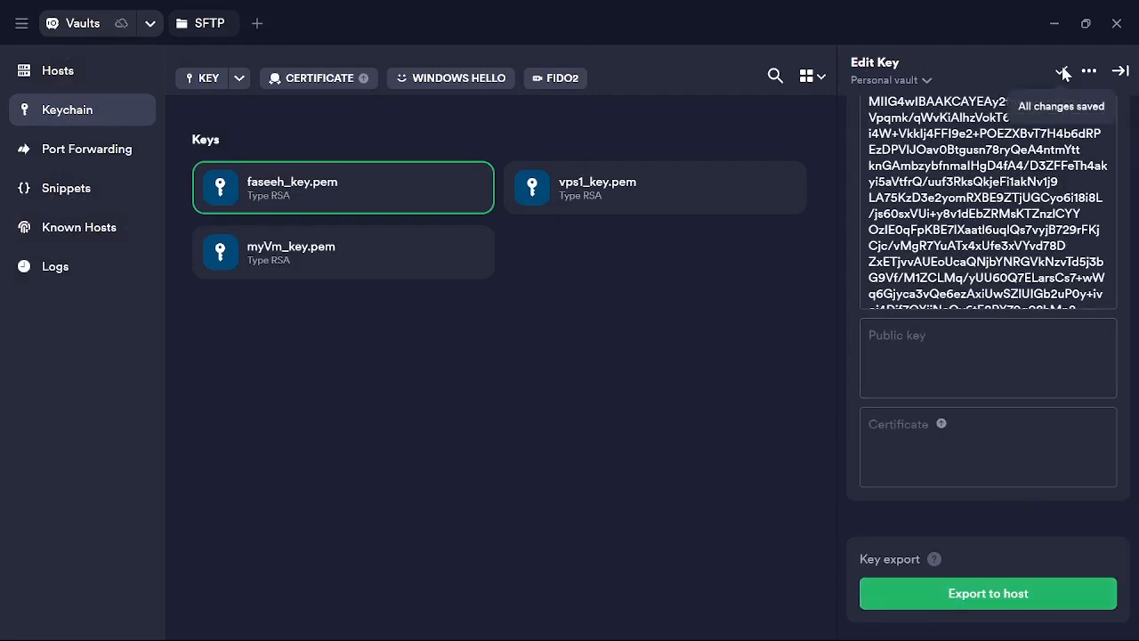
left_click(81, 77)
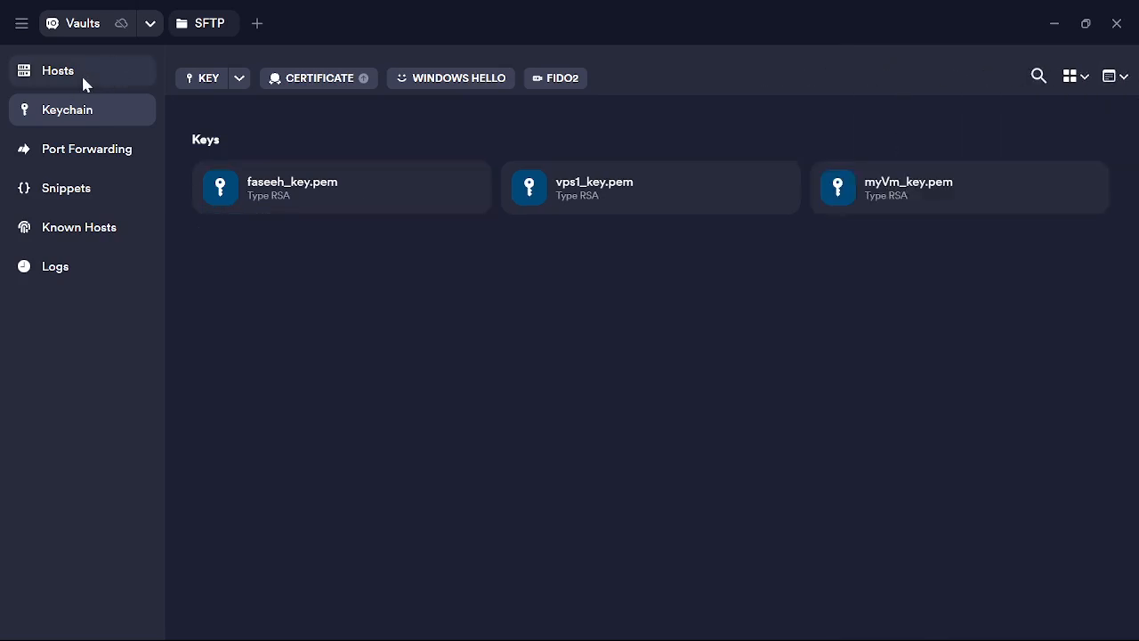
left_click(77, 78)
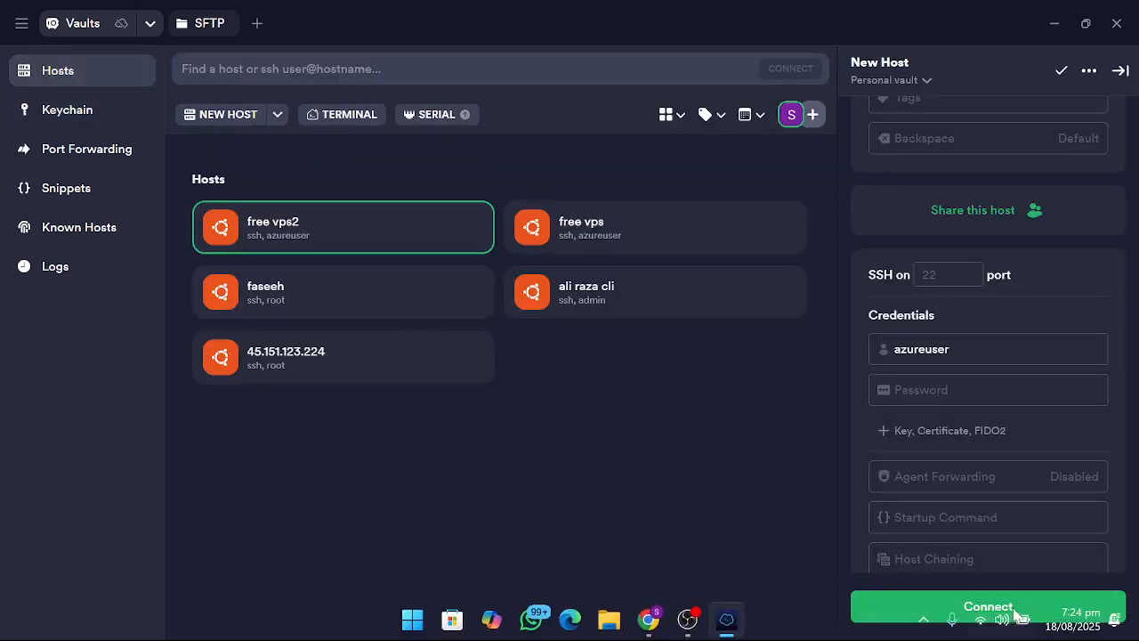
Connect to free vps2 using the newly imported key, saving it for future logins.
left_click(1011, 614)
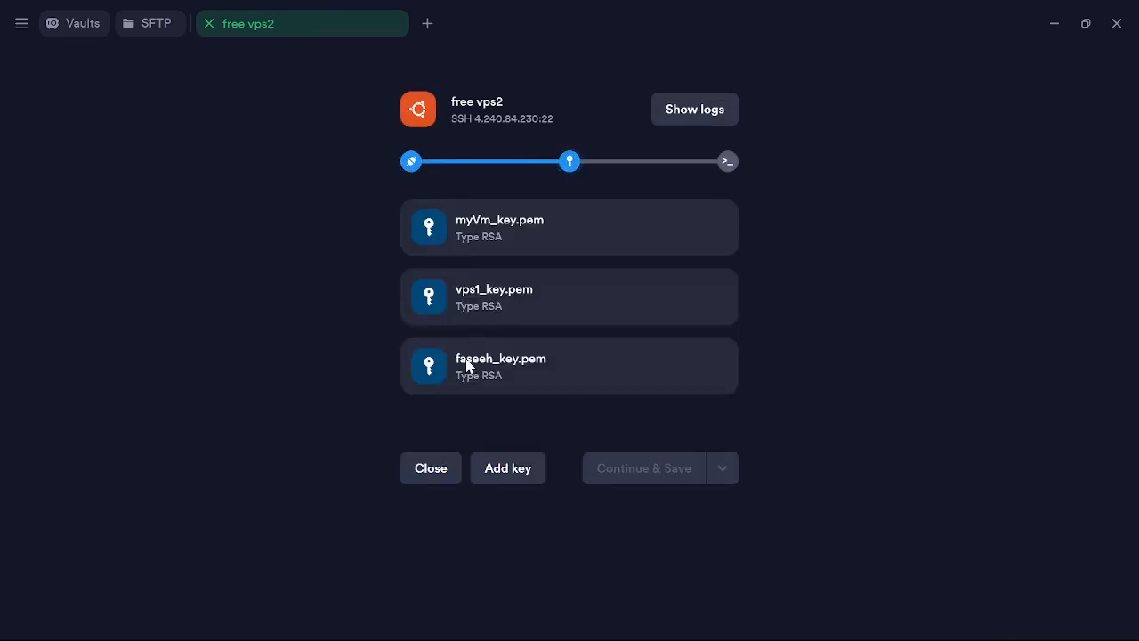
left_click(458, 381)
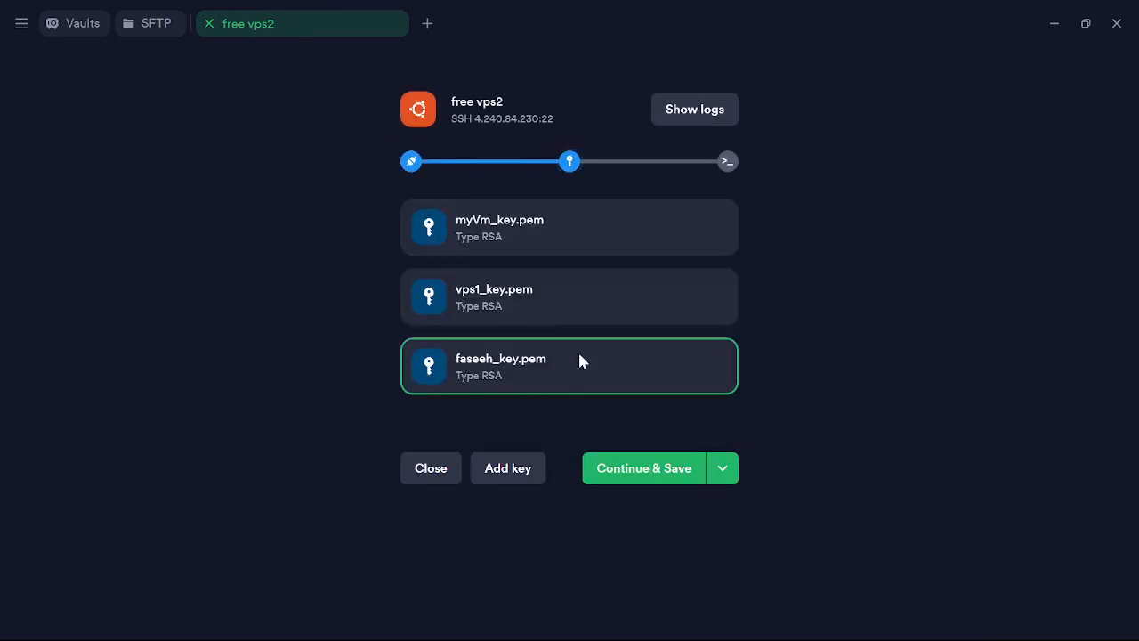
left_click(609, 471)
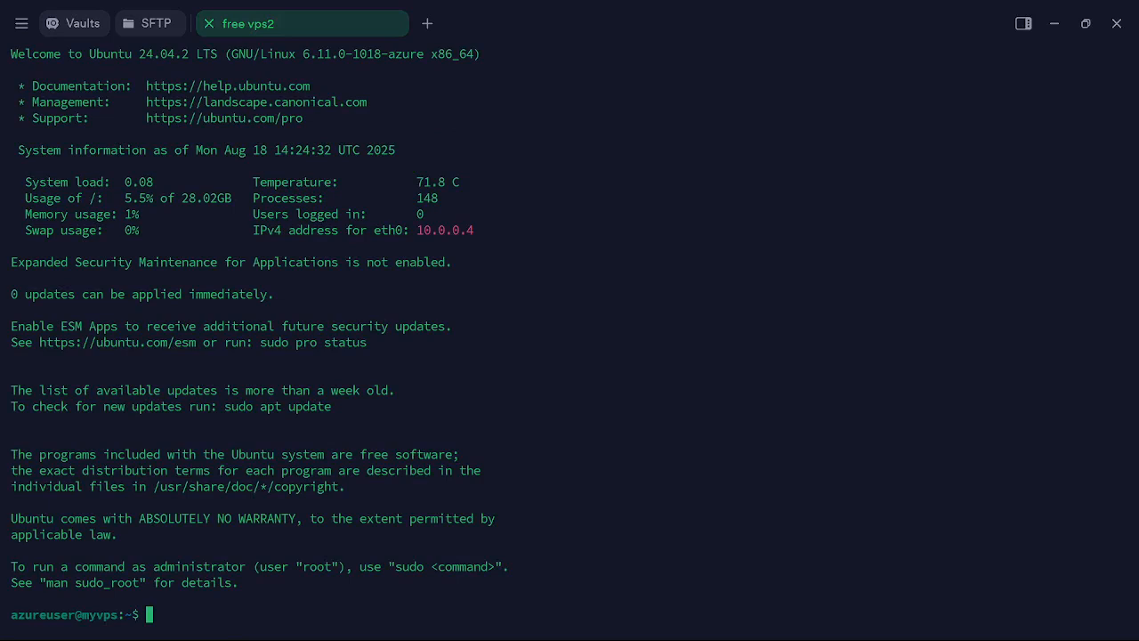
Run 'sudo apt update' in the free vps2 terminal to refresh the package lists.
type("apt")
key("BackSpace")
key("BackSpace")
key("BackSpace")
type("sudo apt update")
key("Return")
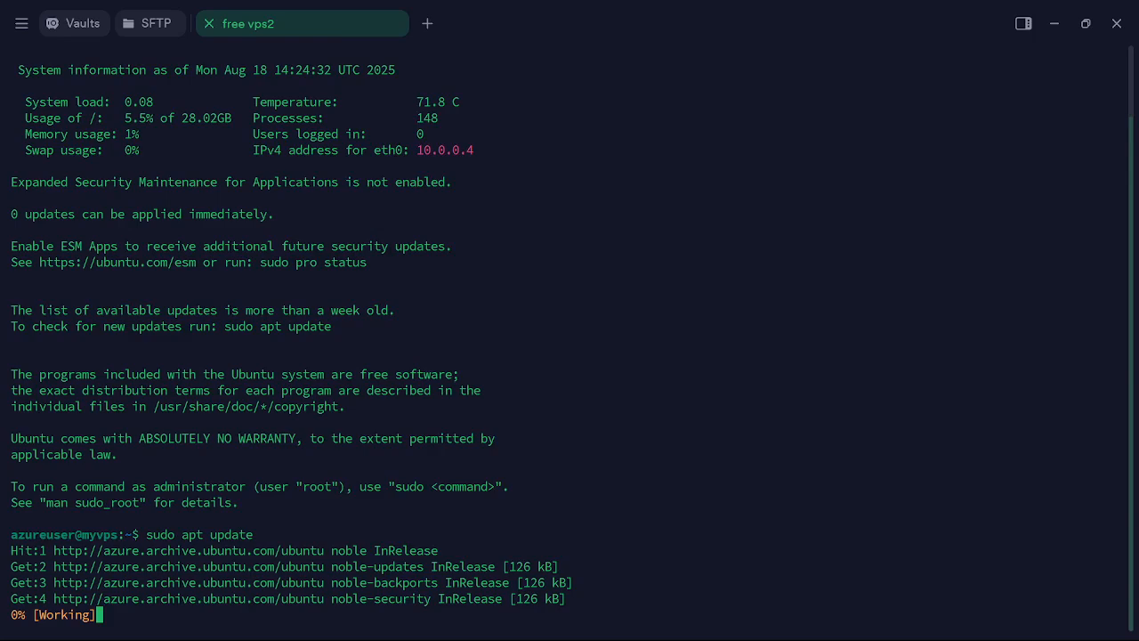